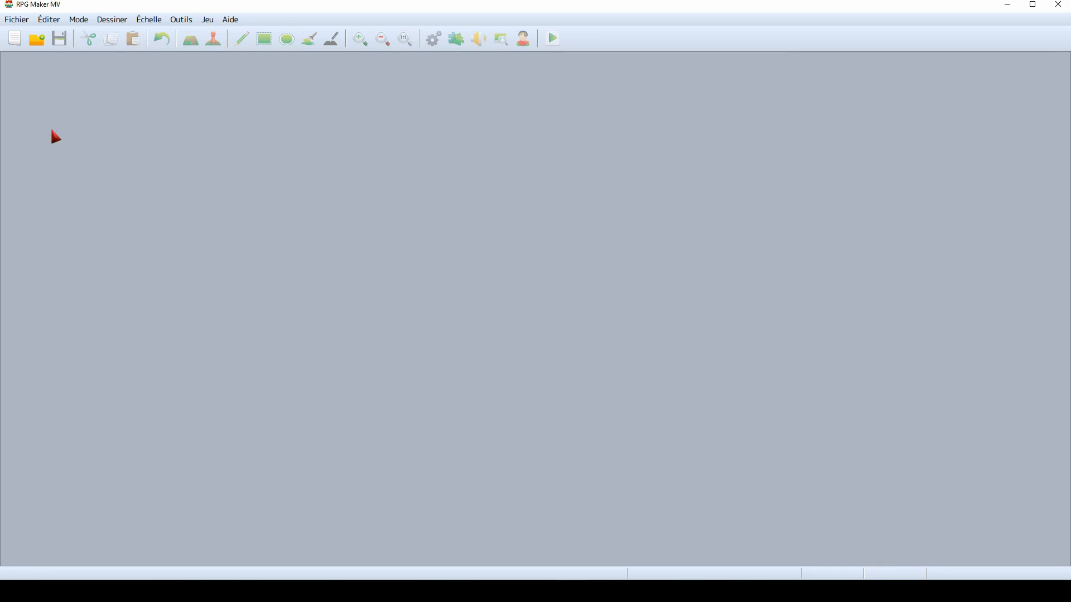
- Start a new project and name it "dynasti", using the same text as the game title
left_click(17, 40)
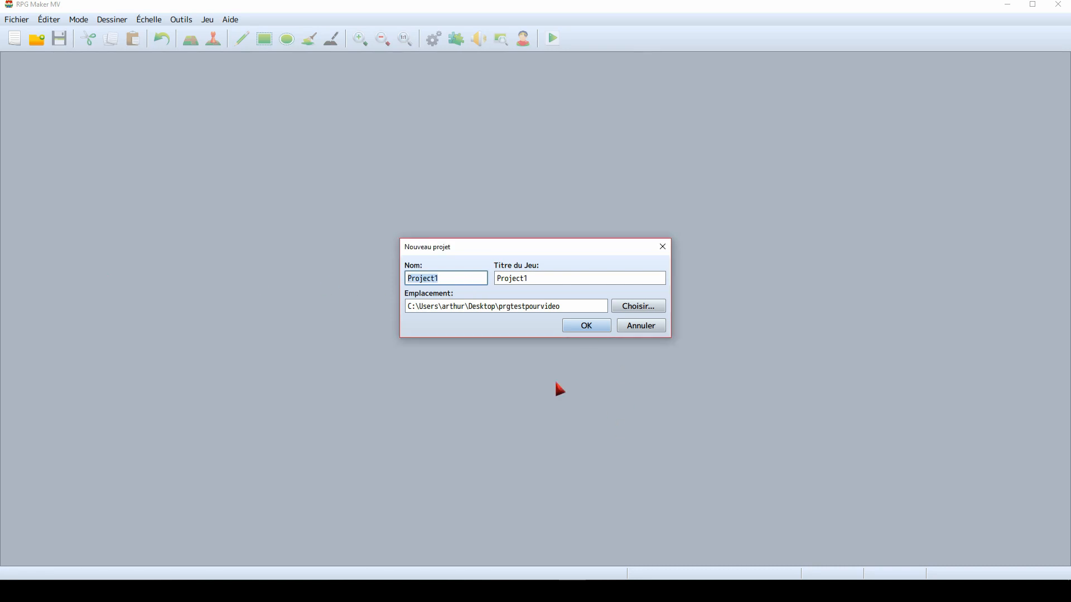
left_click(635, 307)
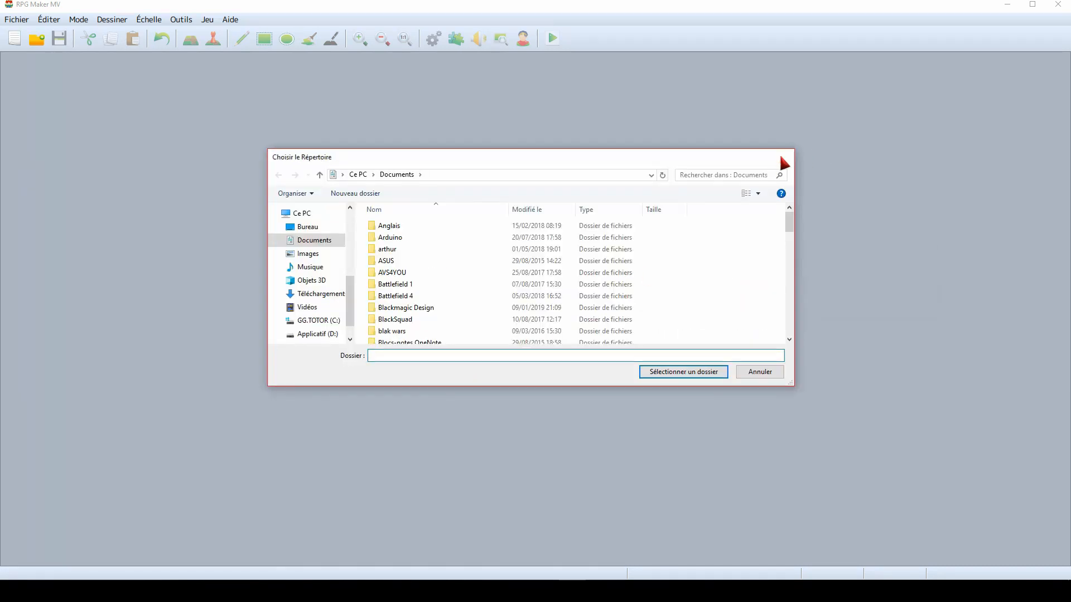
left_click(781, 158)
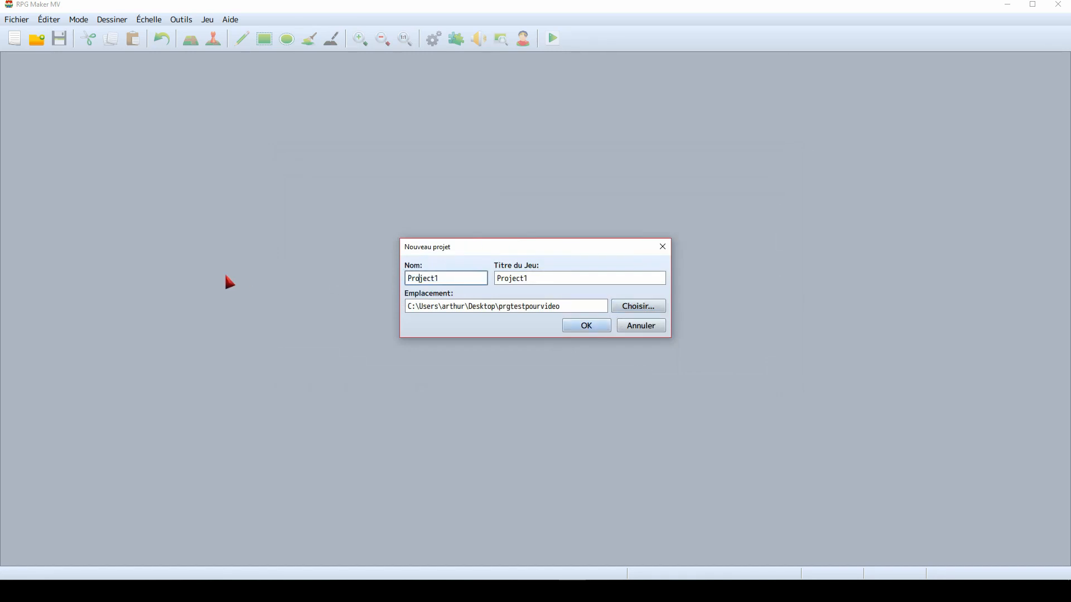
double_click(421, 277)
key("BackSpace")
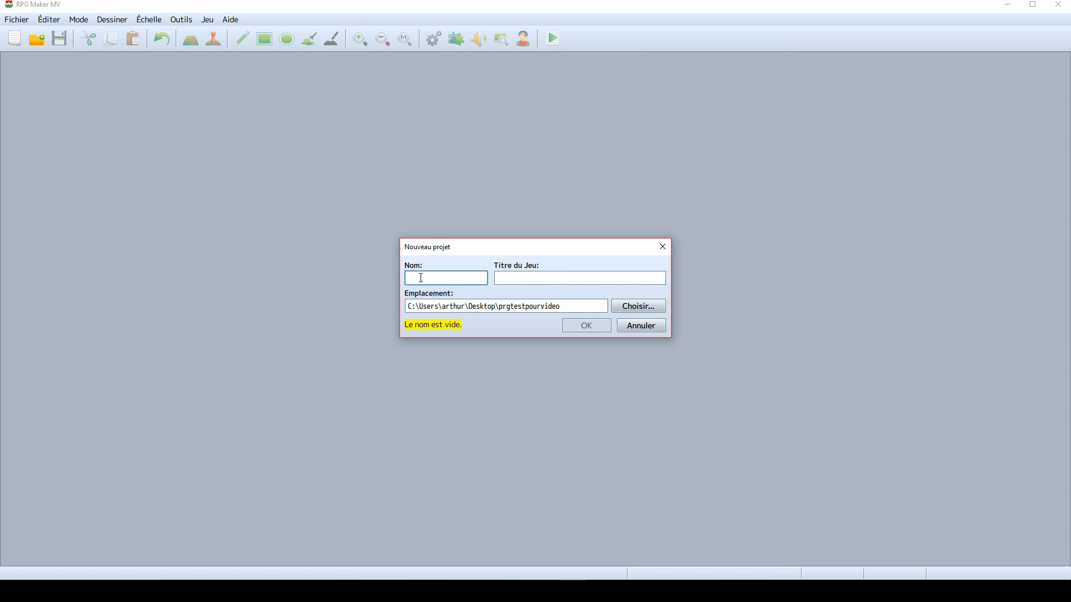
type("dynasti")
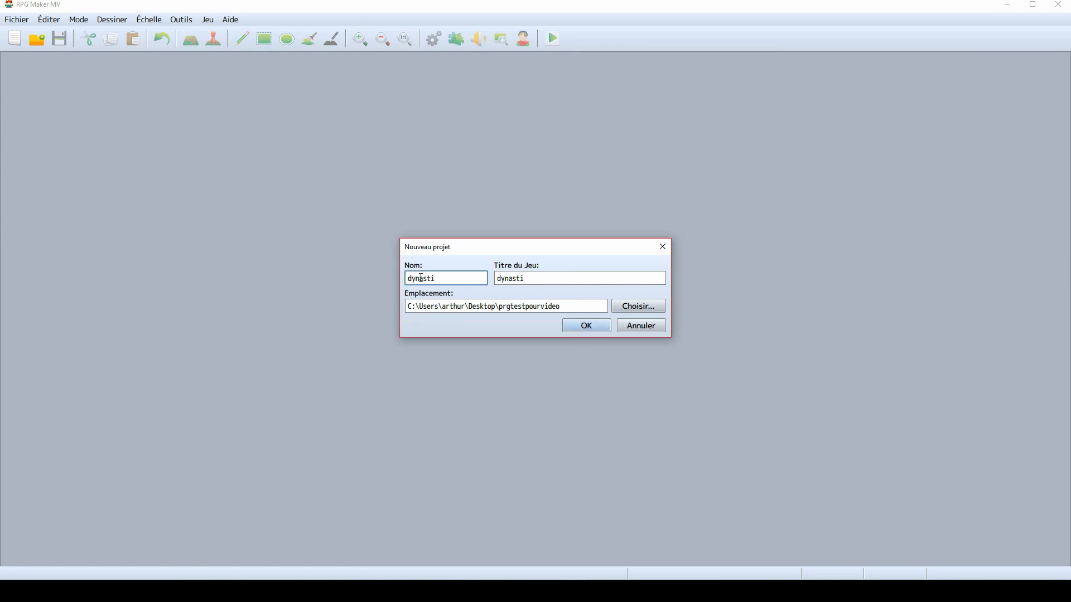
- Set the project location to the RPG folder on the desktop and create the project
left_click(651, 307)
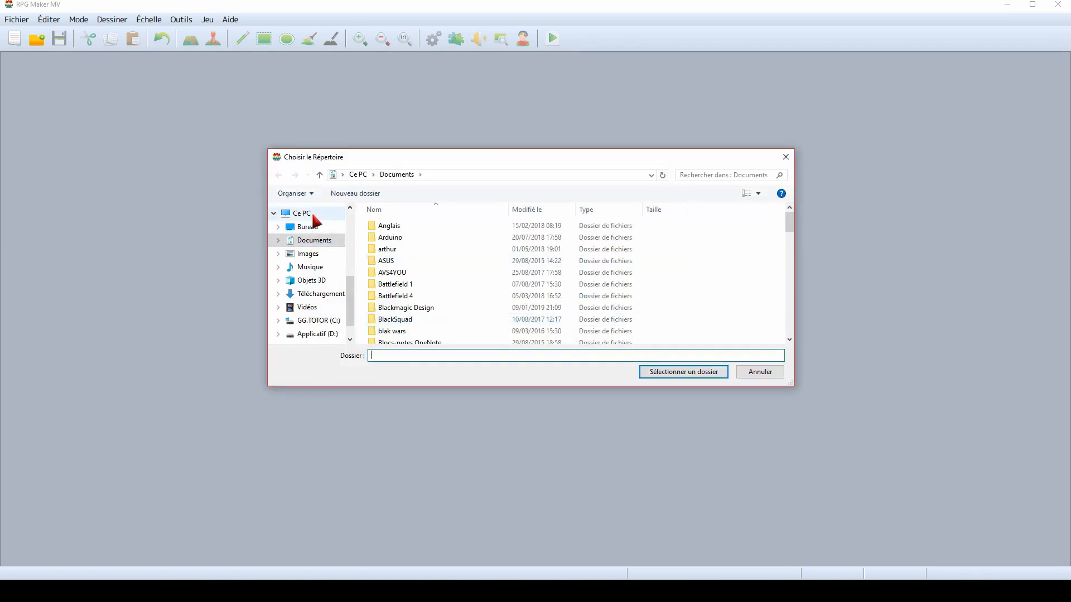
left_click(308, 227)
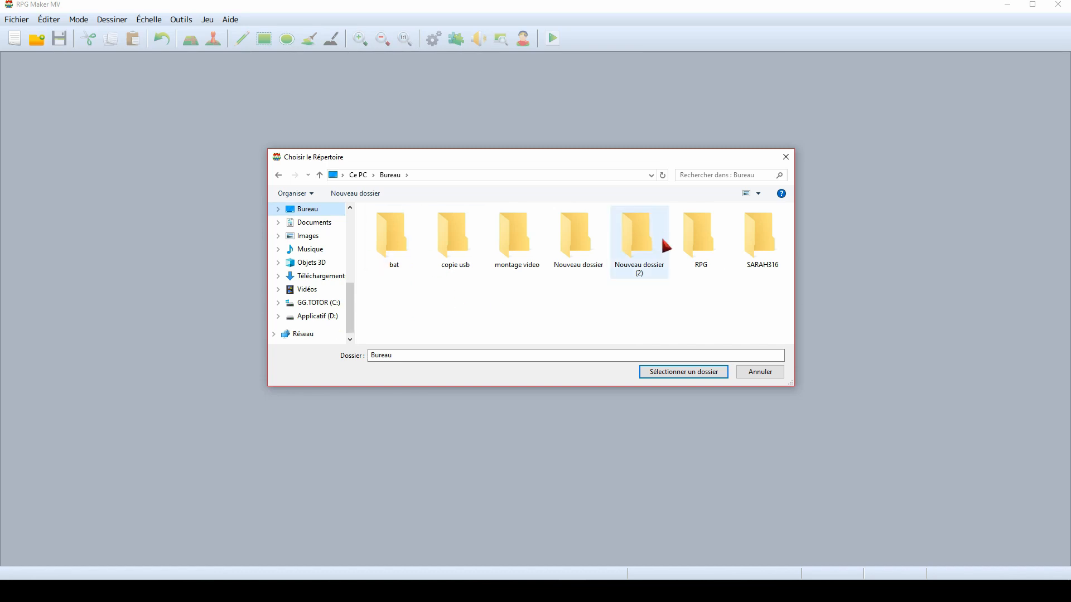
double_click(702, 248)
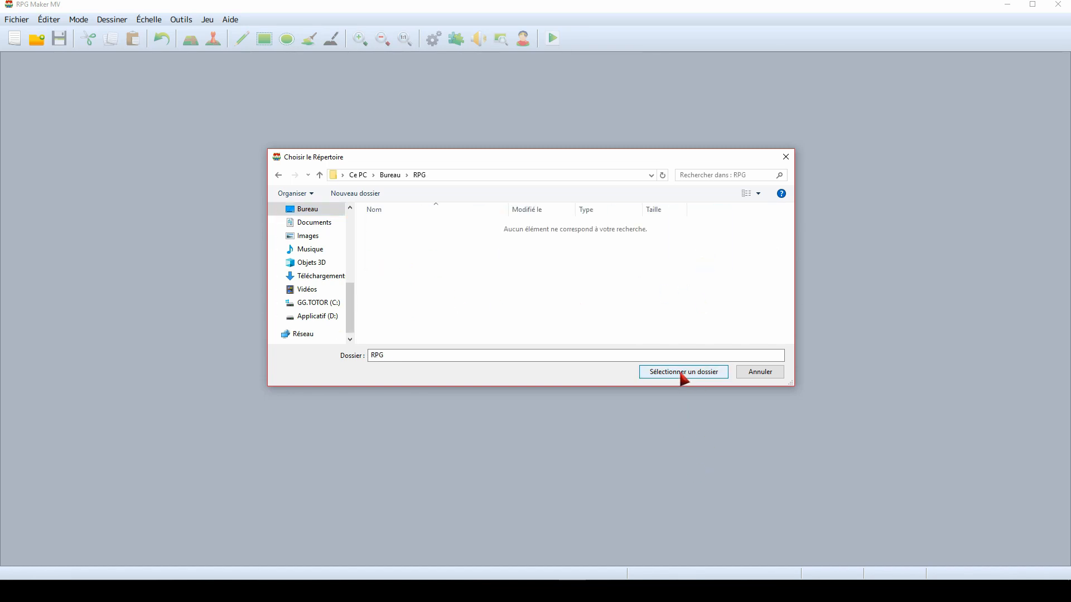
left_click(681, 372)
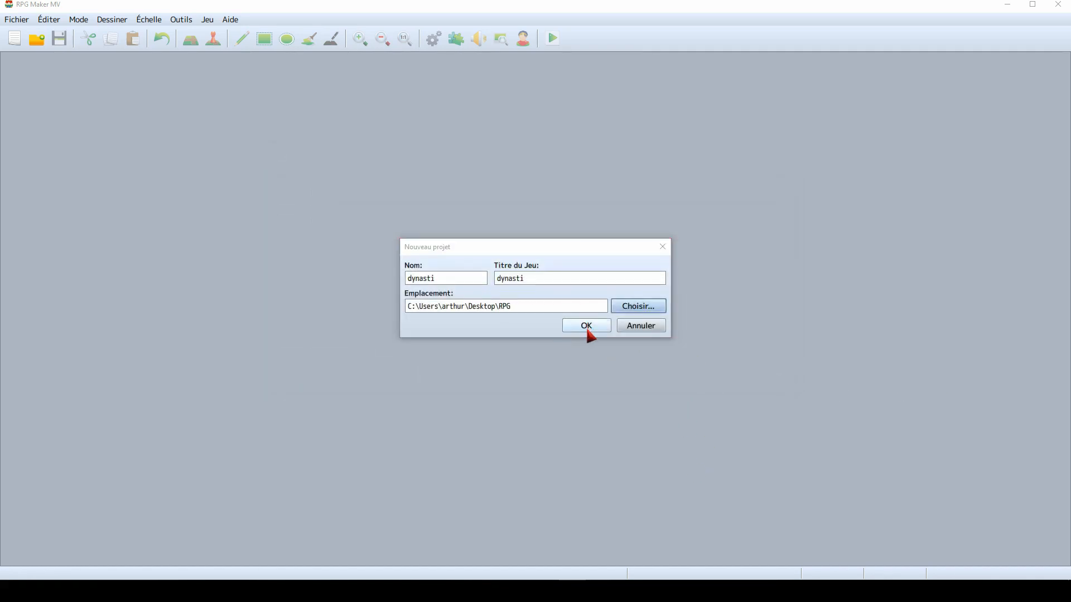
left_click(586, 326)
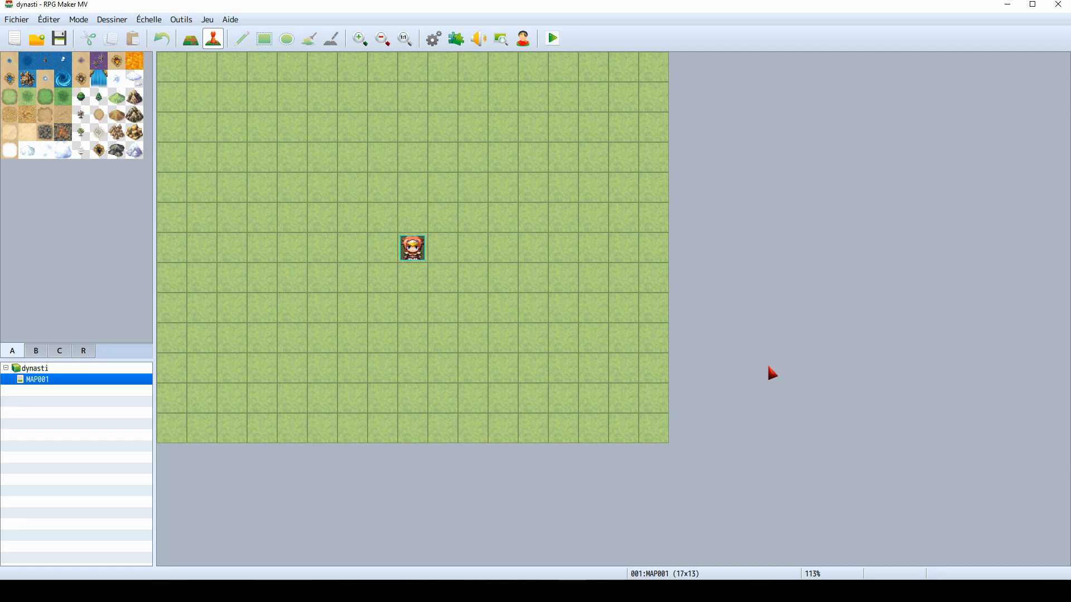
- Playtest the project by starting a new game and walking the party around the map, and close the game window
left_click(553, 39)
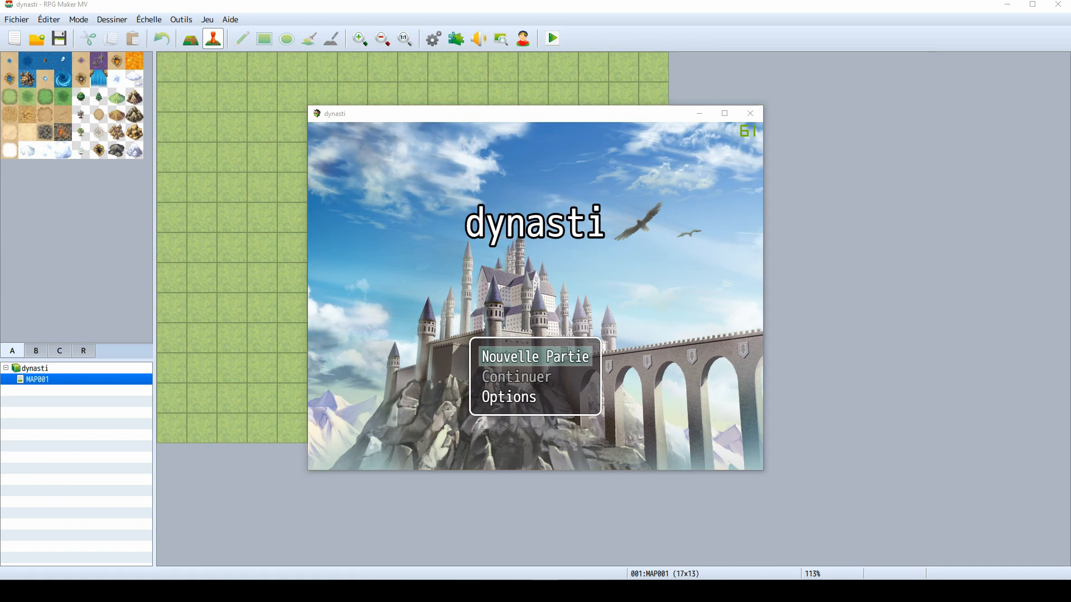
left_click(534, 357)
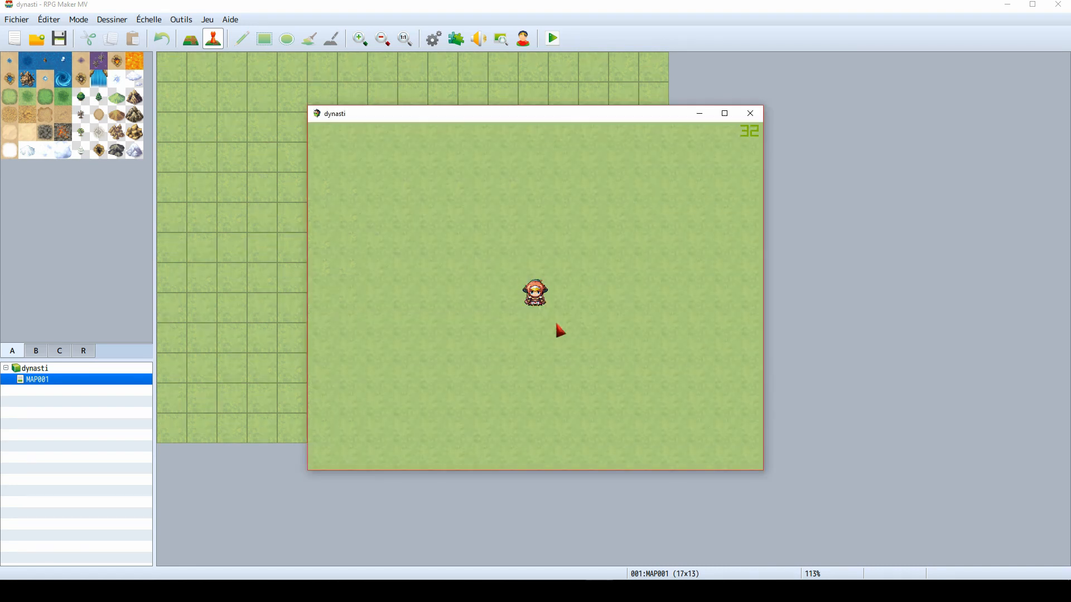
key("Up")
key("Up")
key("Up")
key("Left")
key("Left")
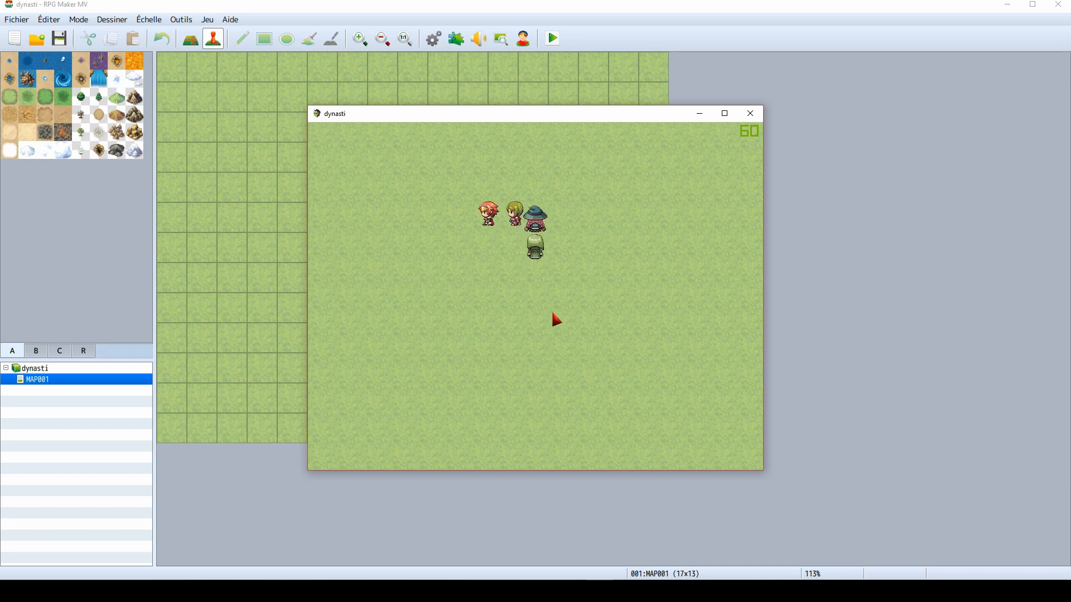
key("Left")
key("Down")
key("Down")
key("Right")
key("Right")
key("Right")
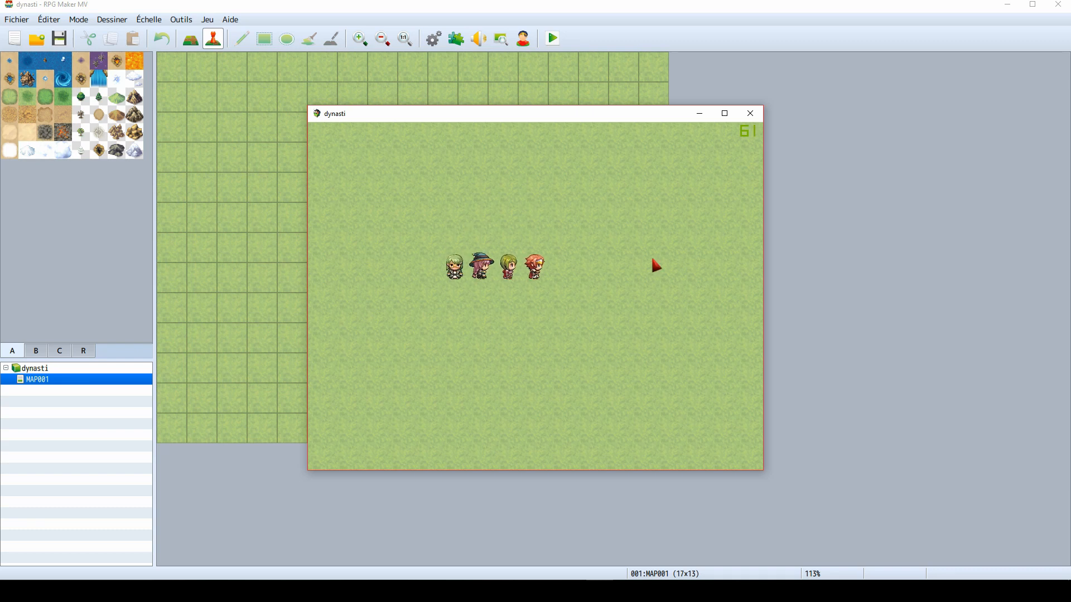
key("Right")
key("Up")
left_click(750, 114)
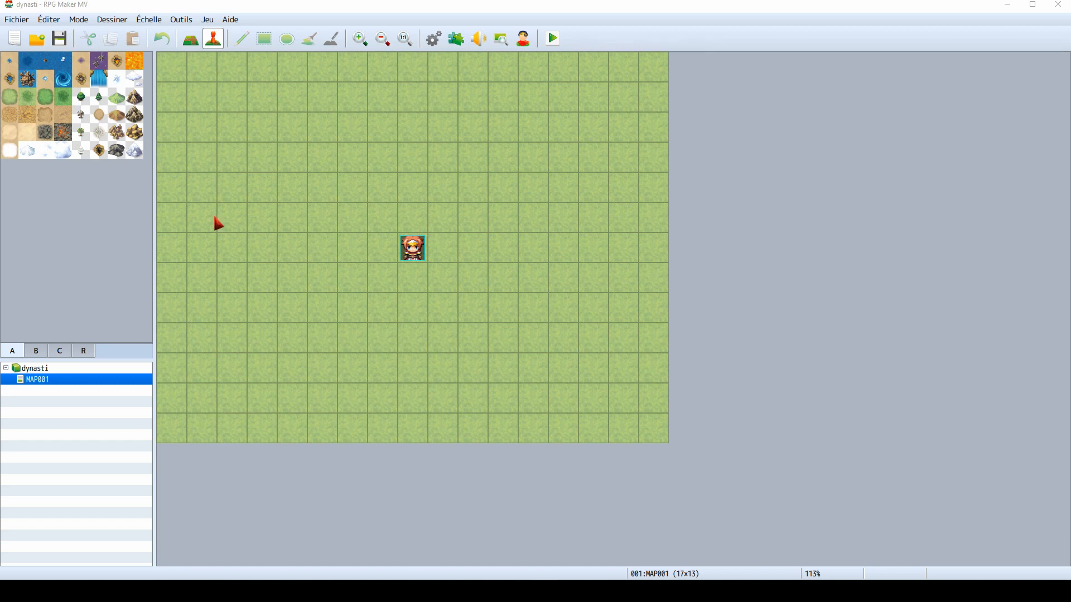
- Open the properties of MAP001, rename the map "ville" and change its tileset to Extérieur
right_click(58, 382)
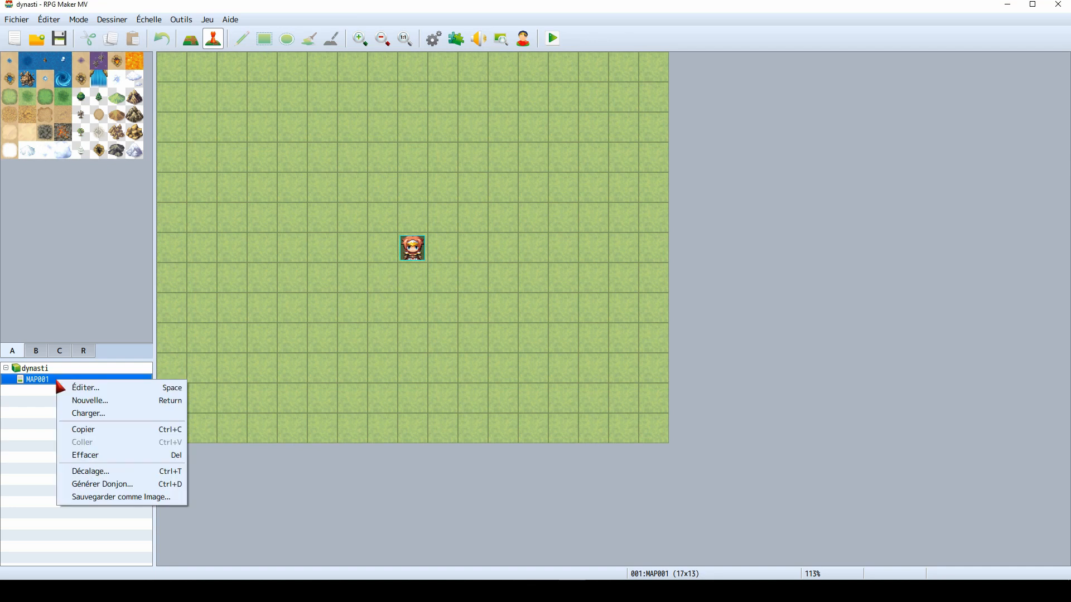
left_click(102, 387)
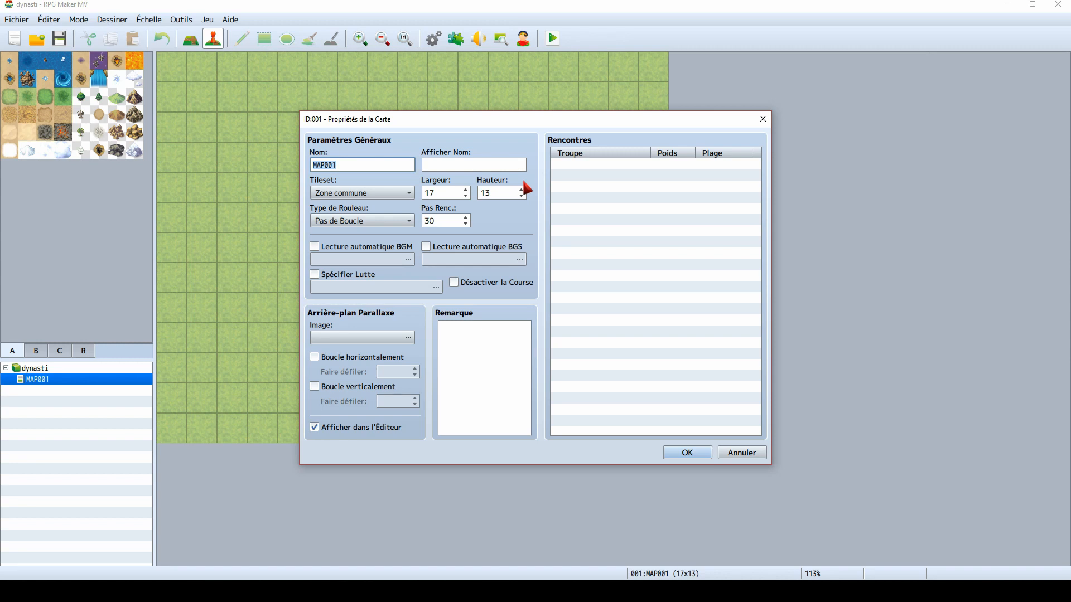
type("ville")
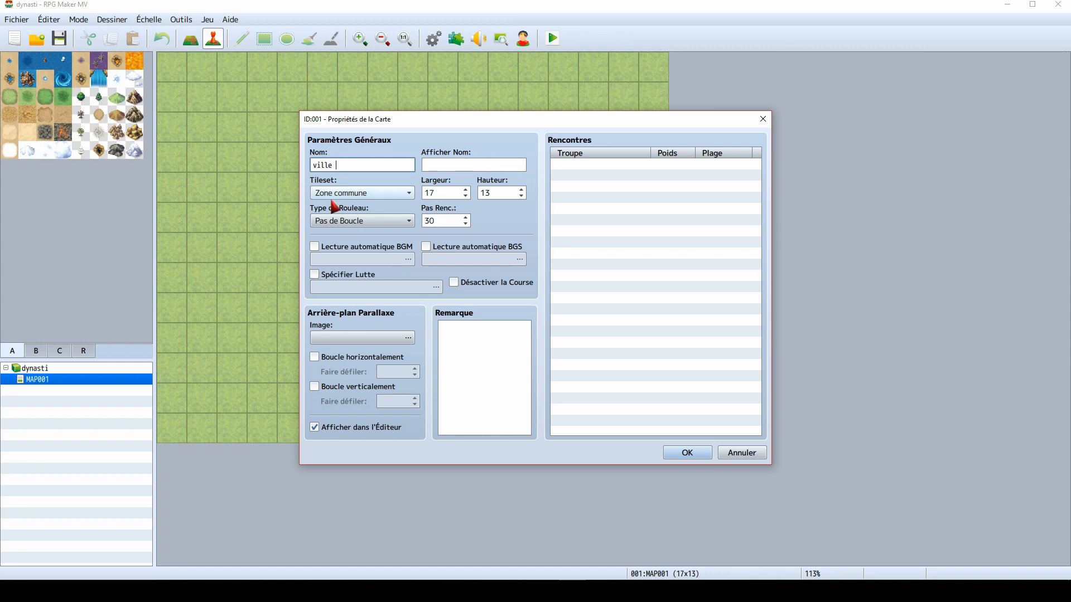
left_click(372, 193)
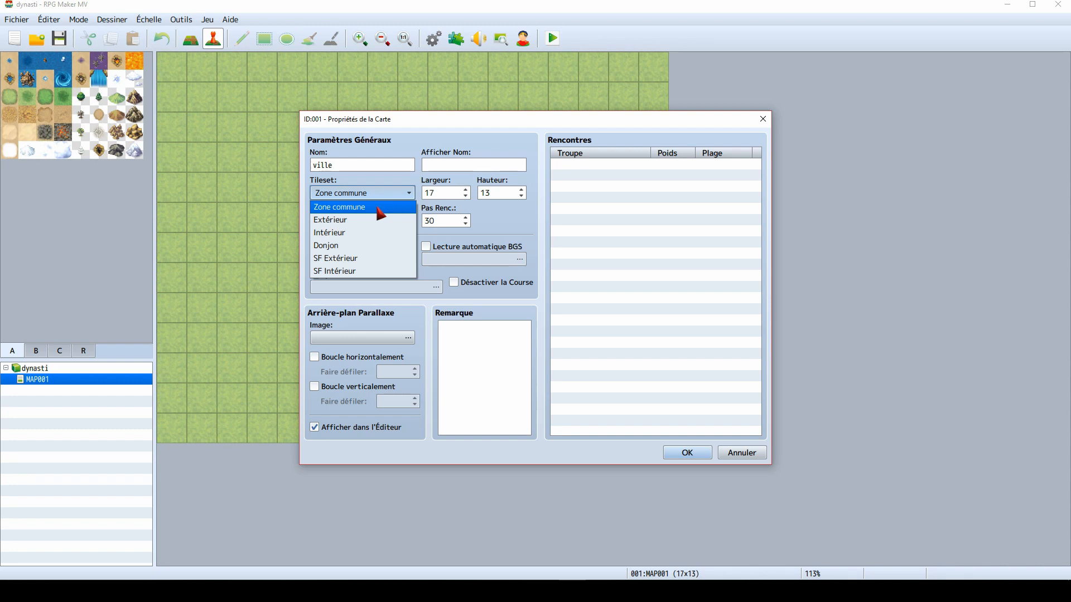
left_click(67, 103)
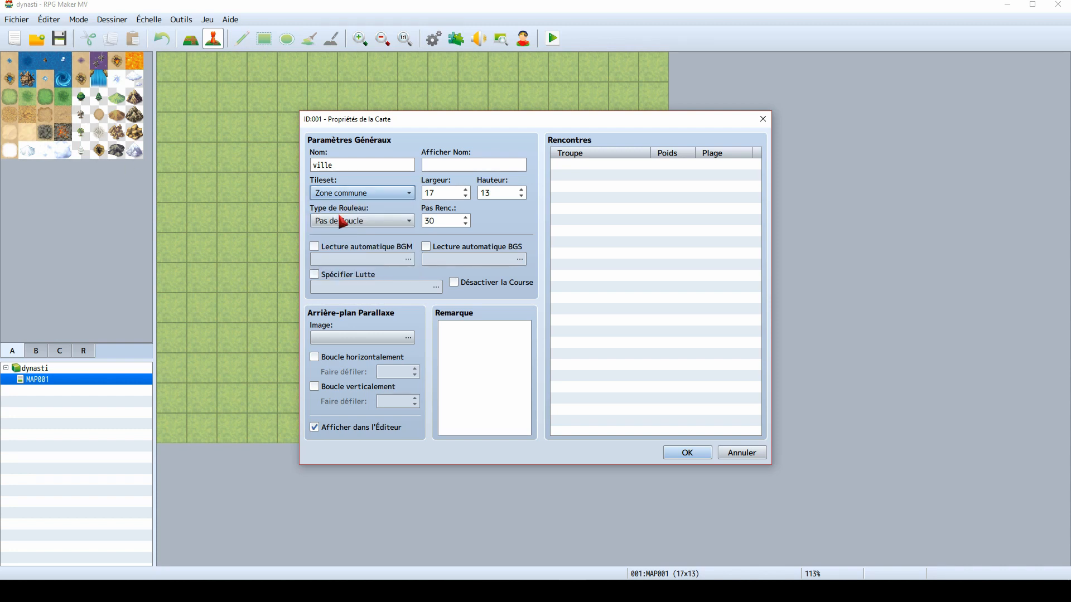
left_click(365, 194)
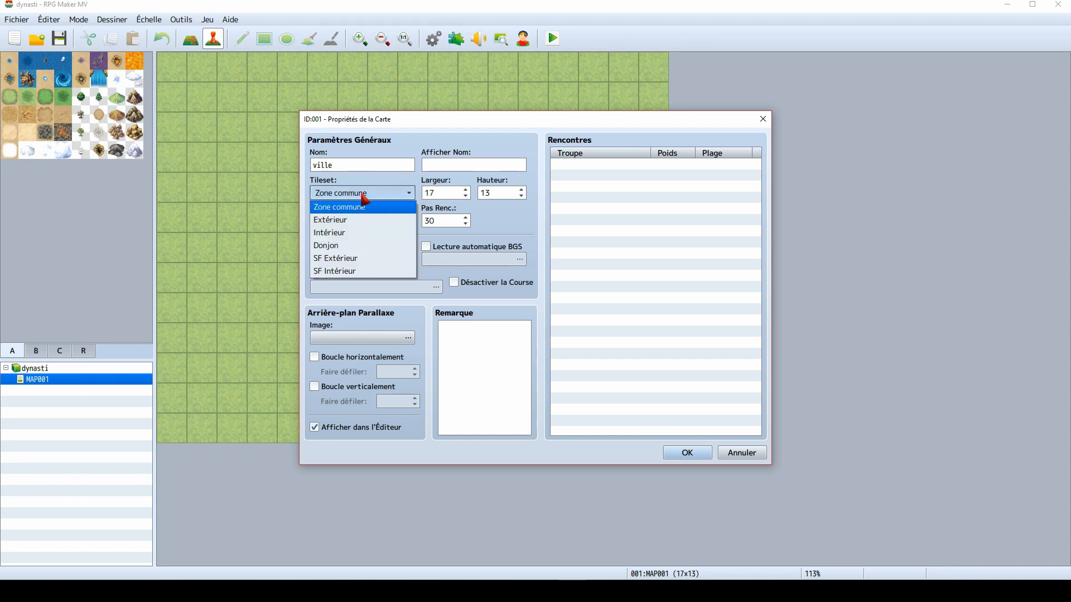
left_click(364, 219)
left_click(363, 198)
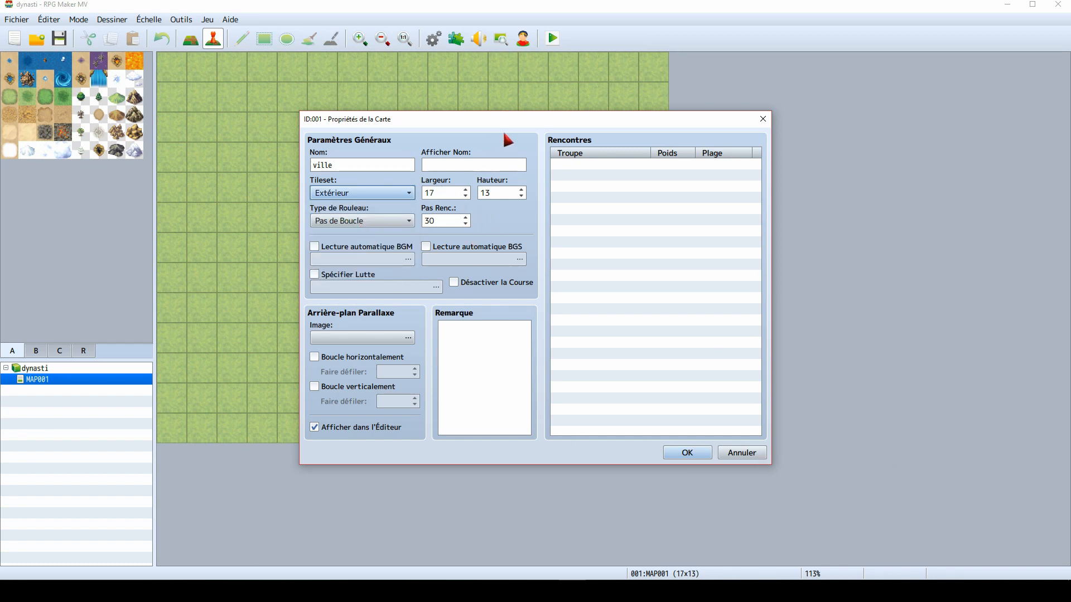
- Set the map's width and height to 20 each and apply the map properties
left_click_drag(566, 119, 995, 129)
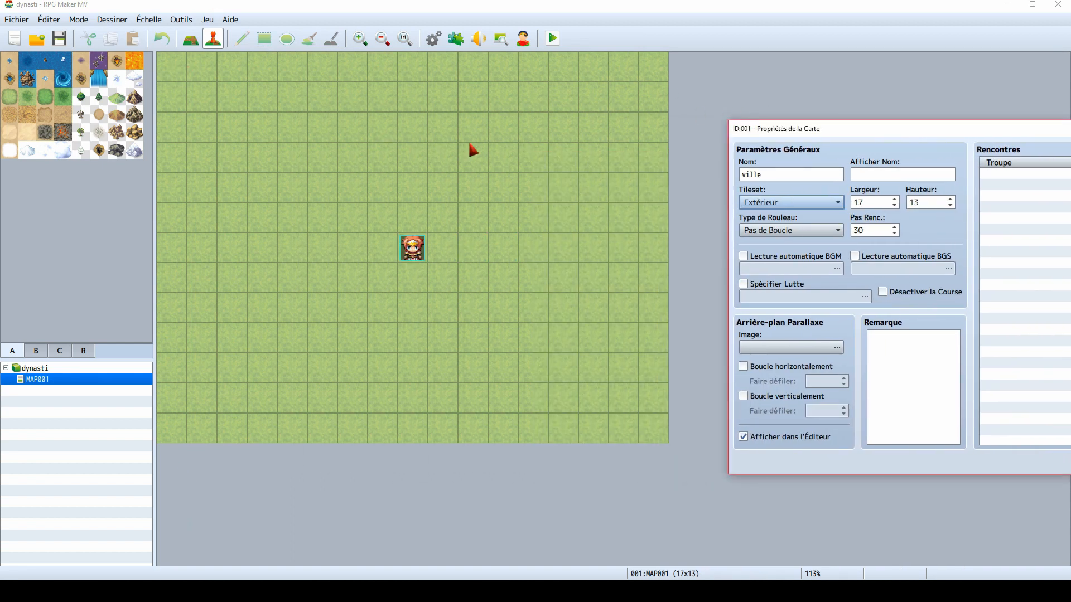
left_click(896, 199)
left_click(895, 199)
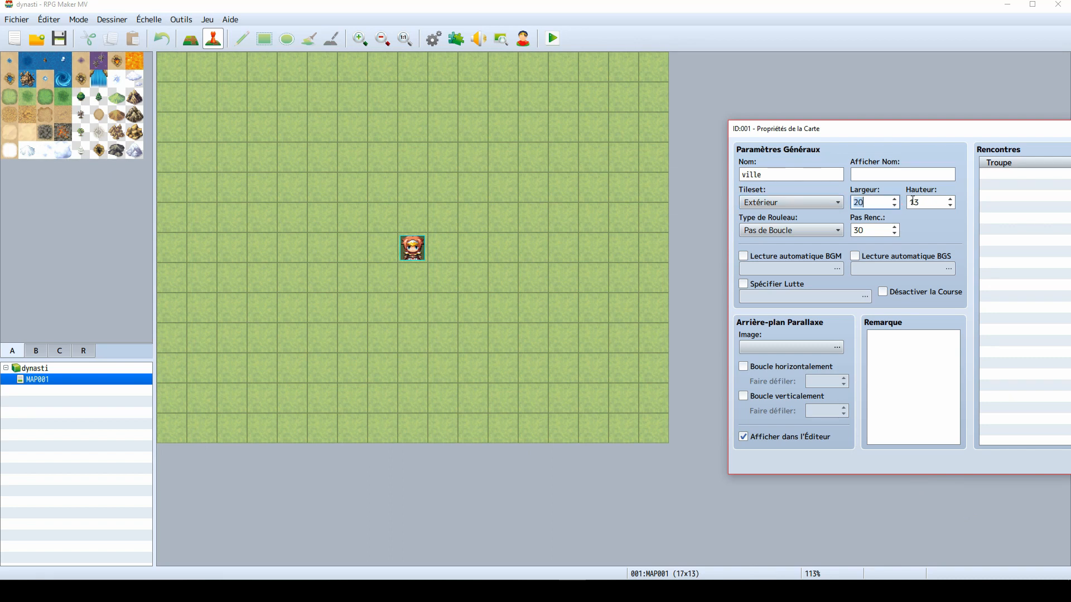
left_click(951, 199)
left_click(950, 199)
left_click(950, 199)
left_click(950, 199)
left_click(950, 200)
left_click(951, 200)
left_click_drag(975, 136, 625, 75)
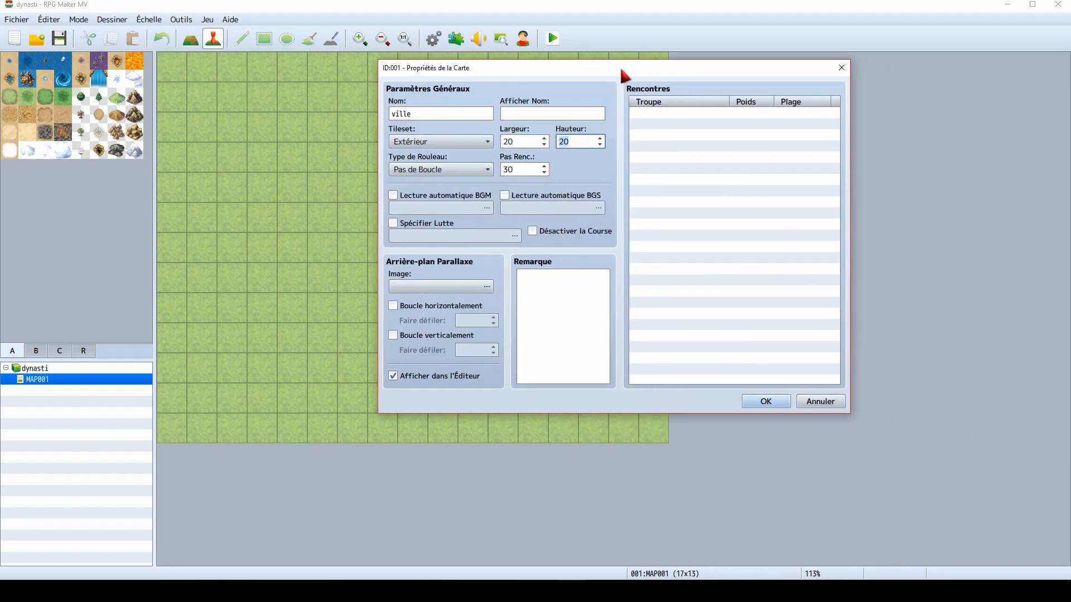
left_click(766, 403)
- Look over the full extent of the enlarged ville map
scroll(571, 469, "down", 2)
scroll(557, 464, "up", 2)
scroll(256, 373, "down", 1)
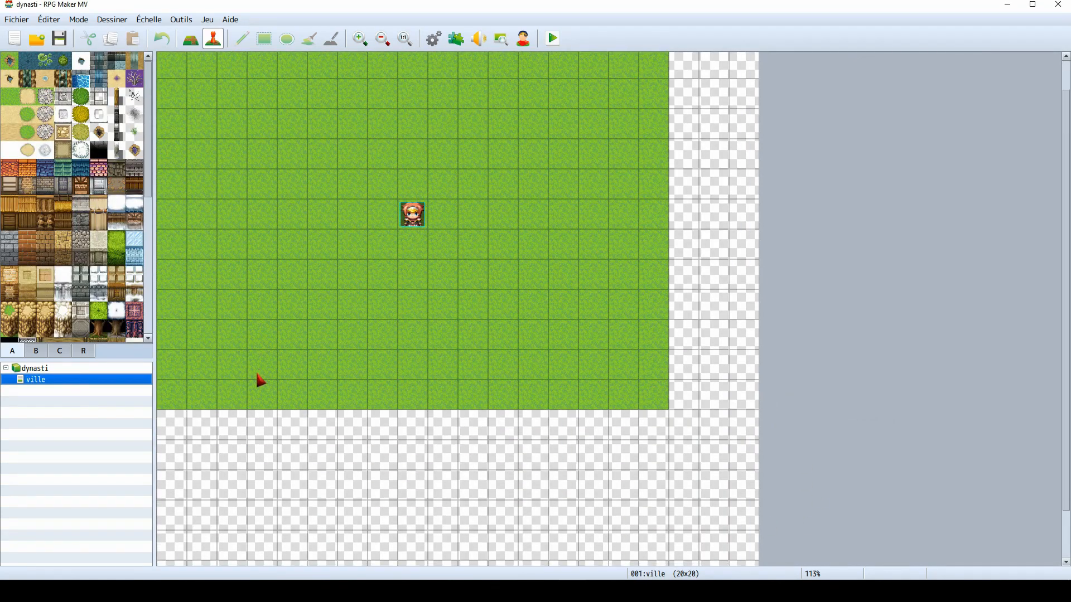
scroll(257, 373, "down", 1)
scroll(252, 452, "up", 1)
scroll(256, 337, "up", 2)
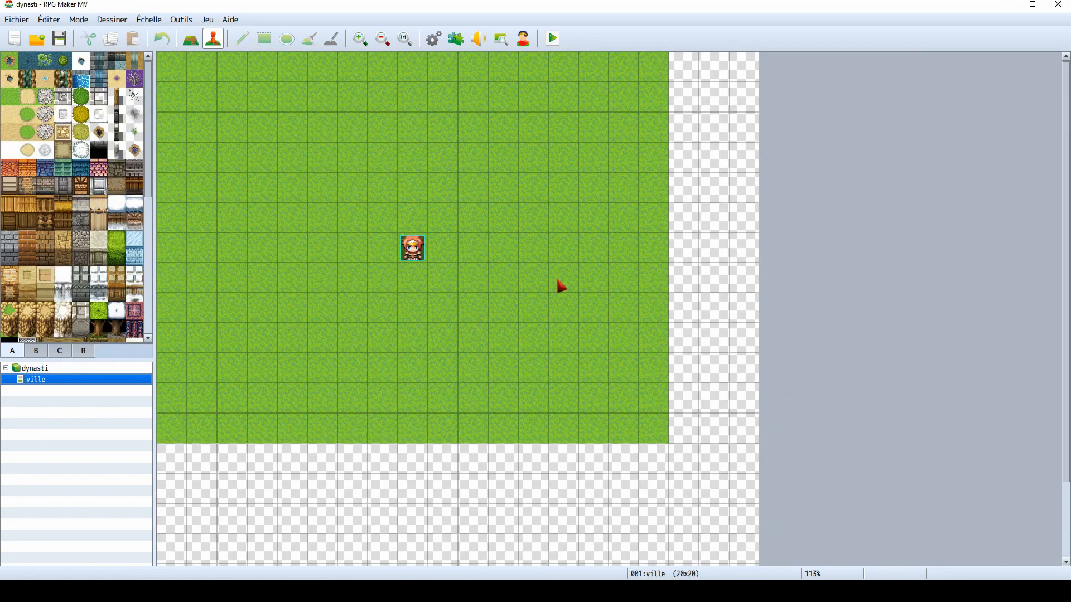
scroll(577, 406, "down", 3)
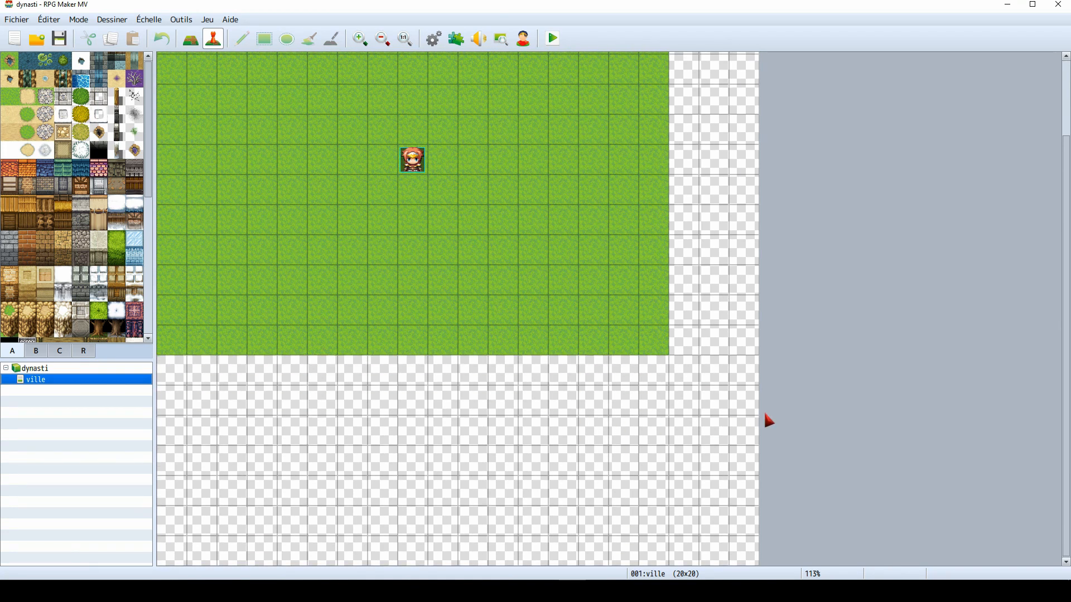
scroll(643, 390, "up", 3)
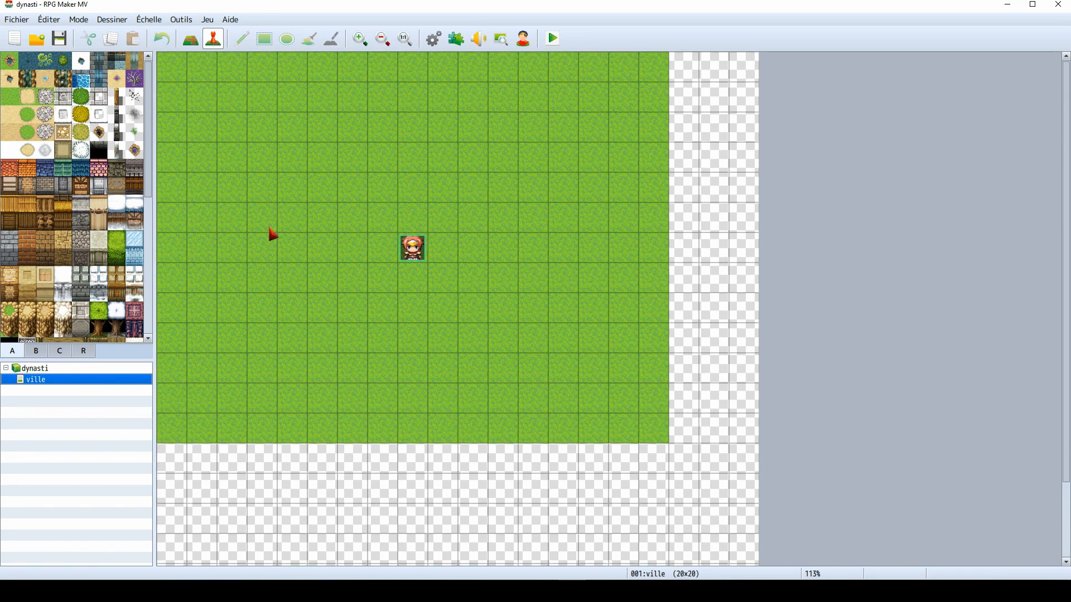
- Switch to map drawing mode and flood-fill the empty area of the ville map with the plain grass tile
left_click(17, 99)
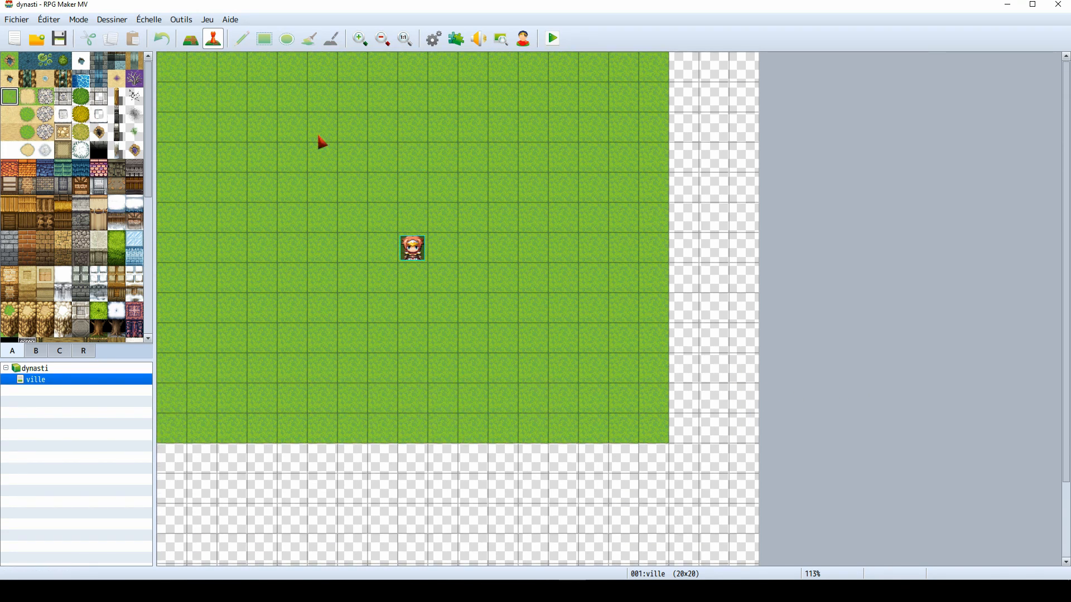
left_click(272, 44)
left_click(204, 44)
left_click(189, 46)
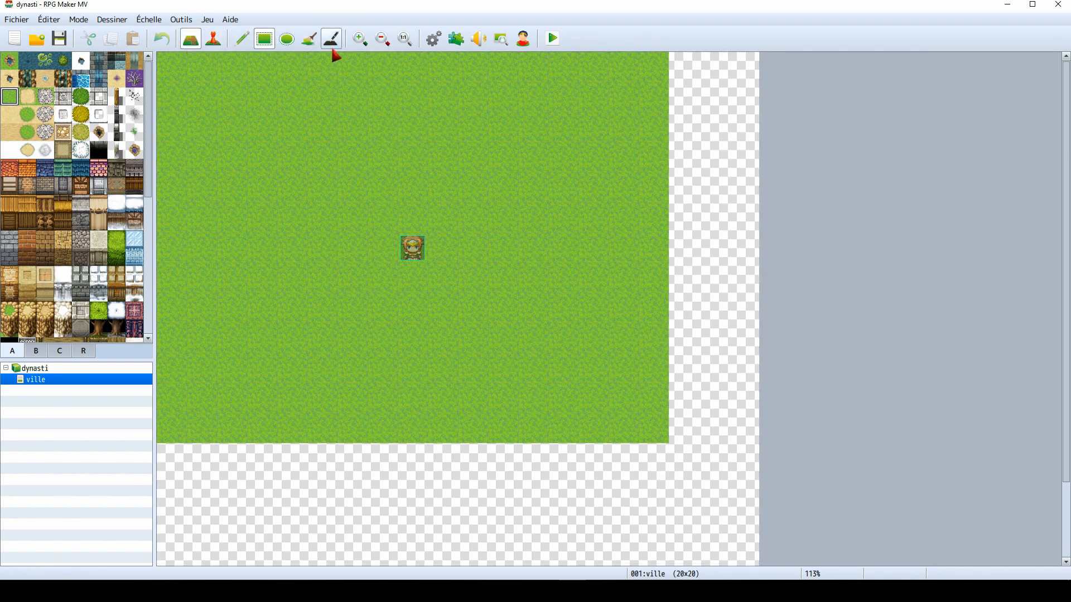
left_click(309, 39)
left_click(743, 132)
scroll(672, 349, "down", 3)
scroll(673, 349, "up", 3)
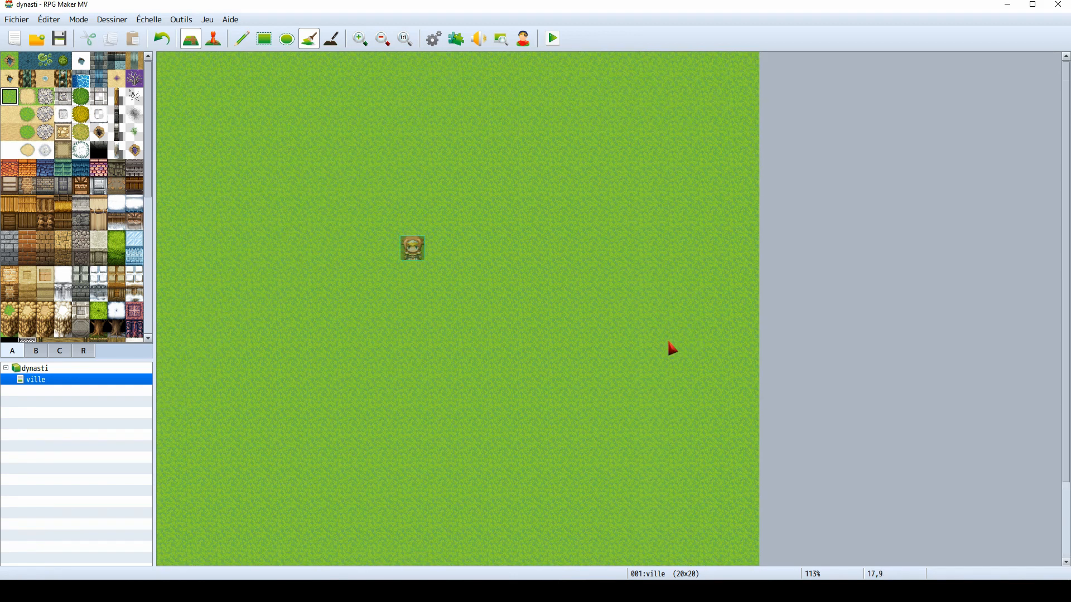
- Look over the grass-covered map and the tiles available in the Extérieur tileset
scroll(664, 337, "down", 3)
scroll(273, 344, "up", 3)
scroll(72, 195, "down", 3)
scroll(504, 370, "down", 3)
scroll(508, 372, "up", 3)
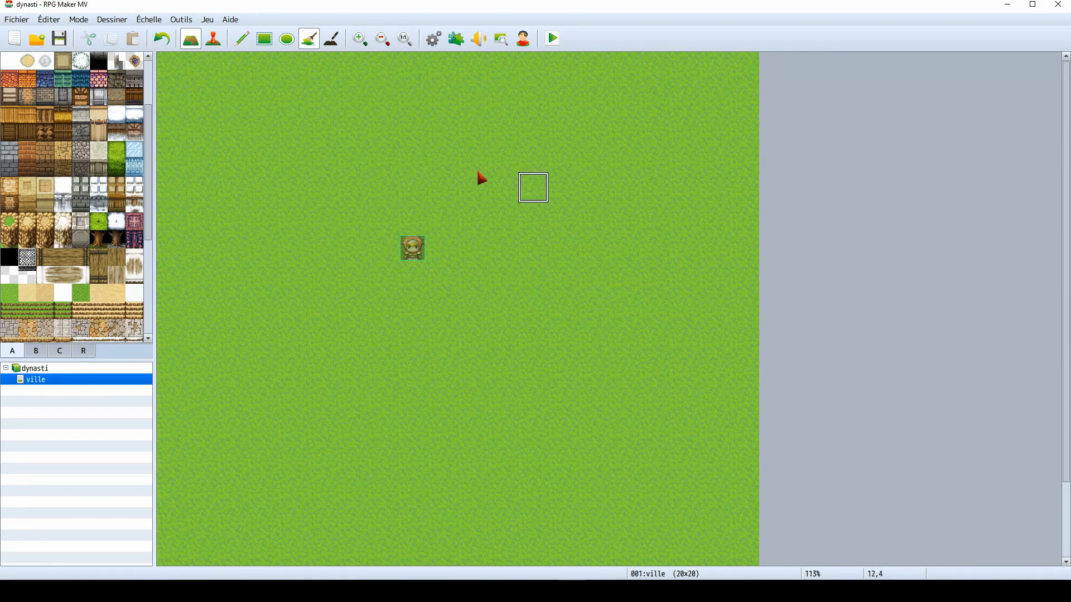
scroll(481, 177, "down", 3)
scroll(468, 380, "down", 1)
scroll(454, 296, "up", 4)
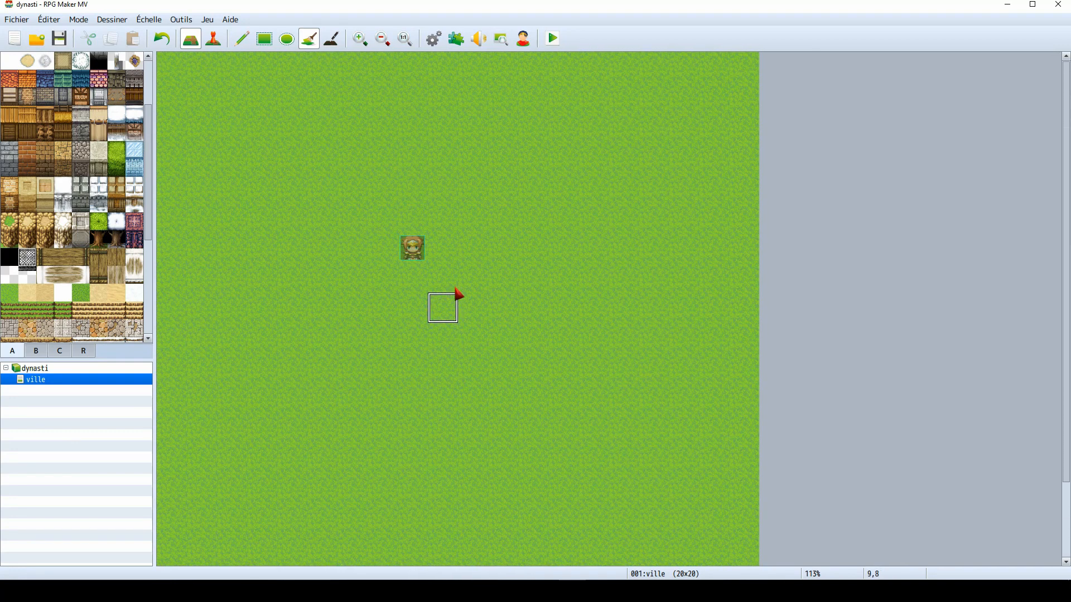
scroll(495, 421, "down", 4)
scroll(402, 167, "up", 4)
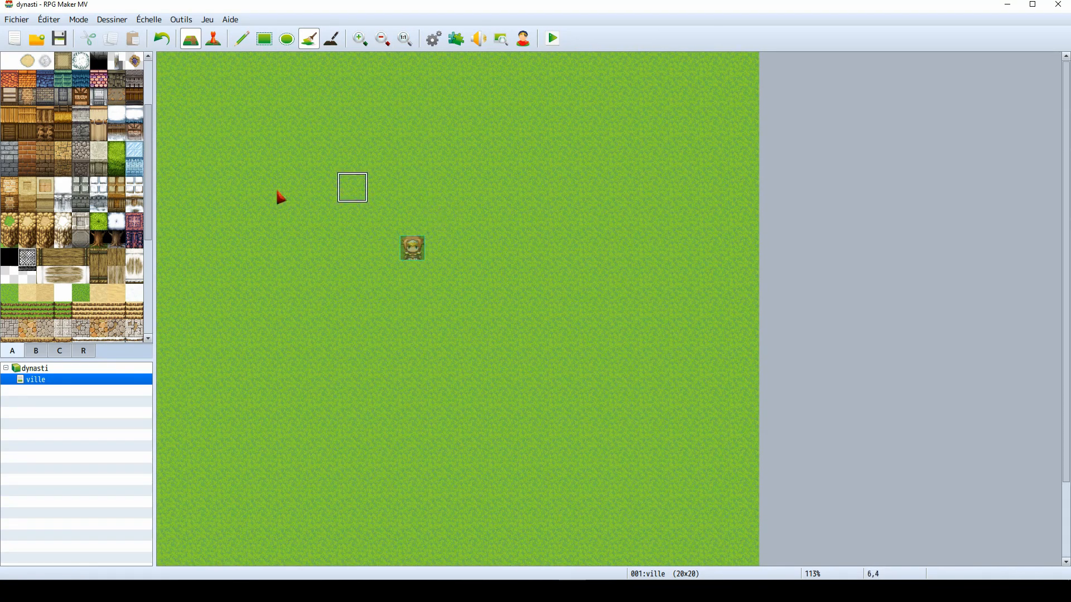
- Try flood-filling the grass map with the dark wooden wall tile and undo the fill
scroll(41, 150, "up", 3)
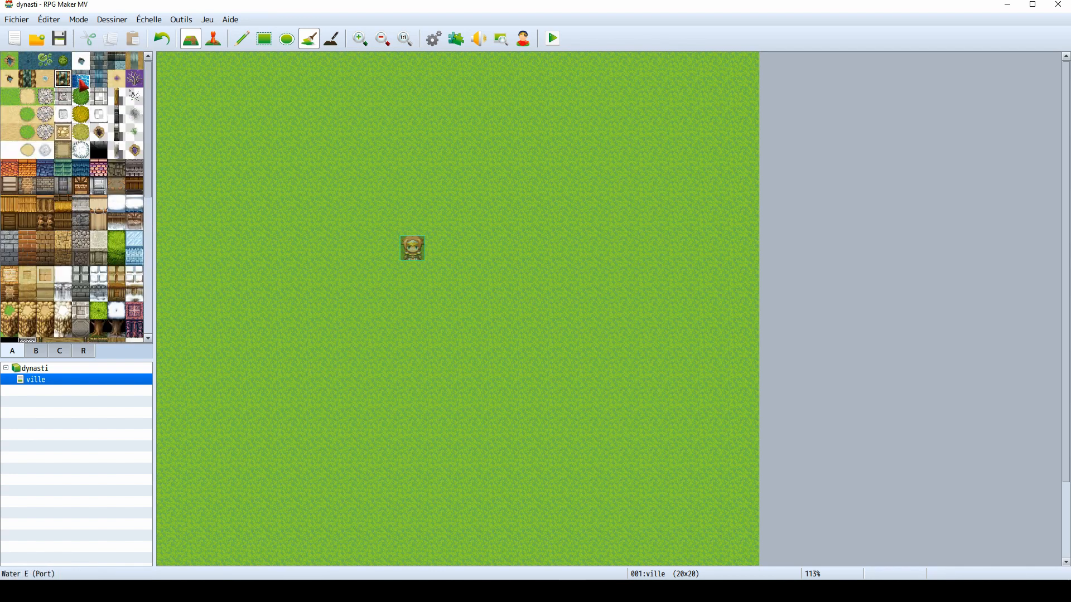
left_click(116, 203)
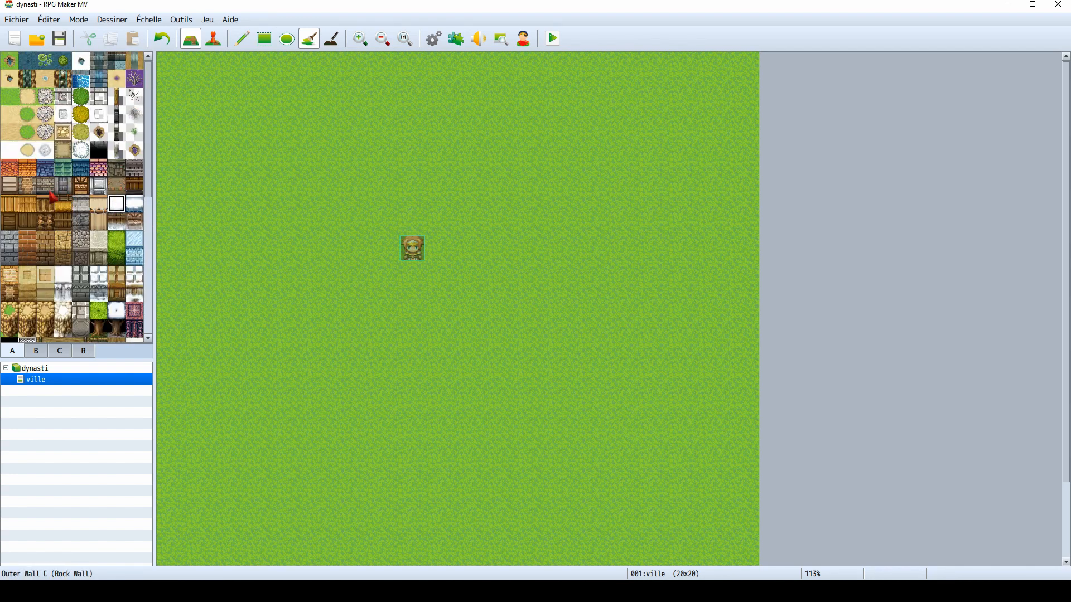
left_click(10, 223)
left_click(211, 223)
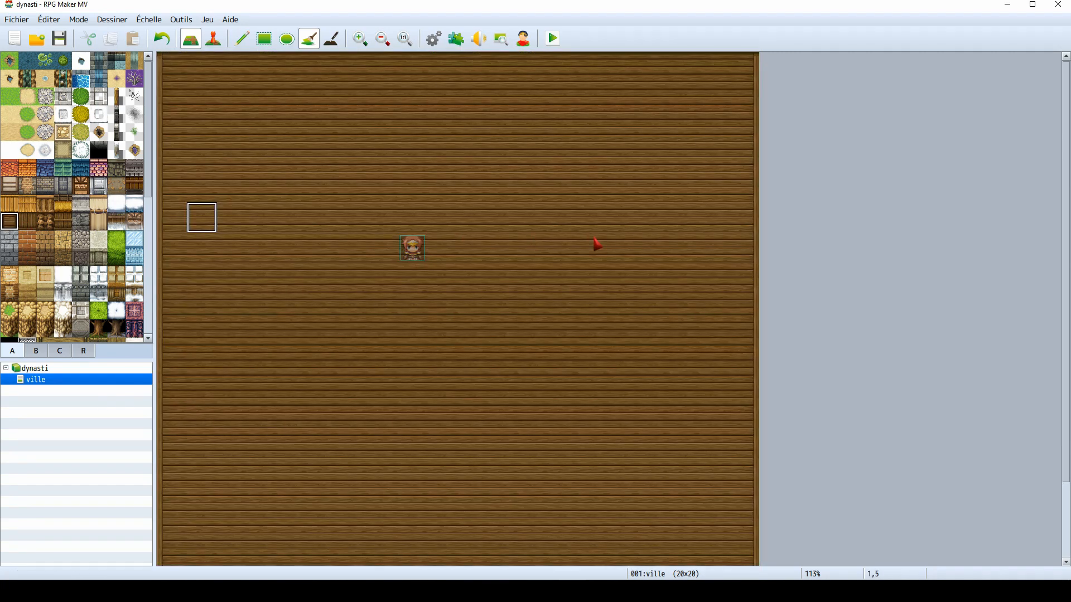
key("ctrl+z")
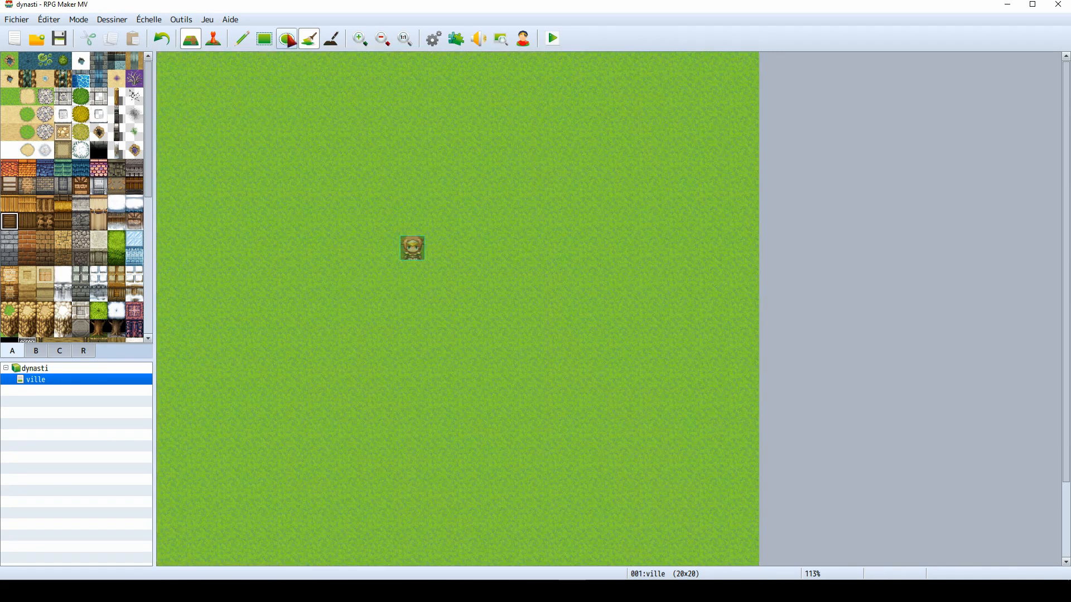
- Draw test shapes of dark wooden wall on the grass with the pencil, rectangle and ellipse tools
left_click(242, 39)
left_click_drag(291, 127, 530, 124)
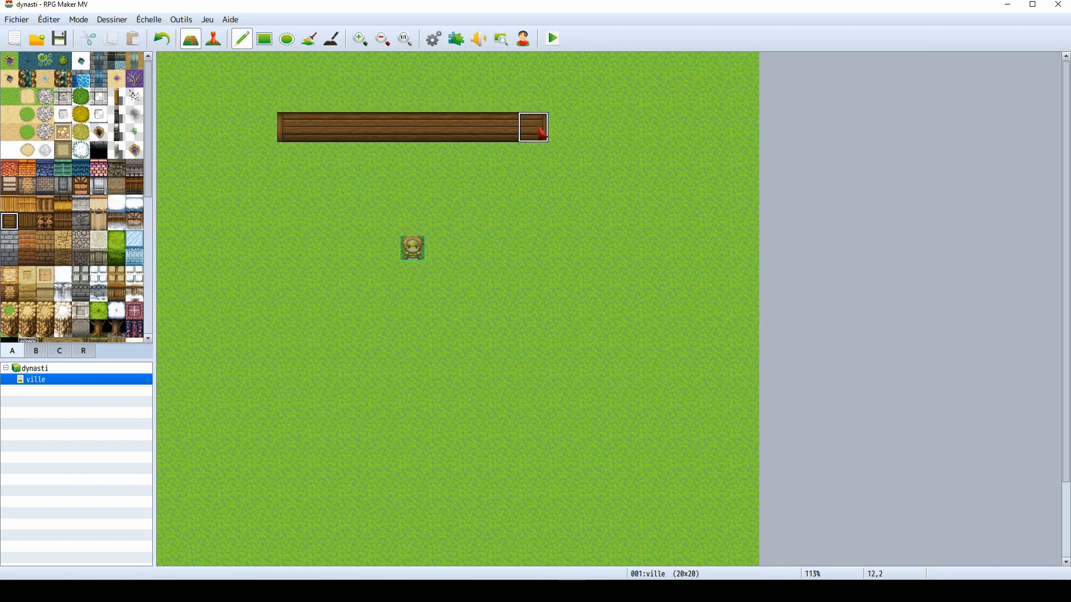
mouse_move(292, 98)
left_mouse_down()
mouse_move(476, 123)
mouse_move(534, 98)
left_mouse_up()
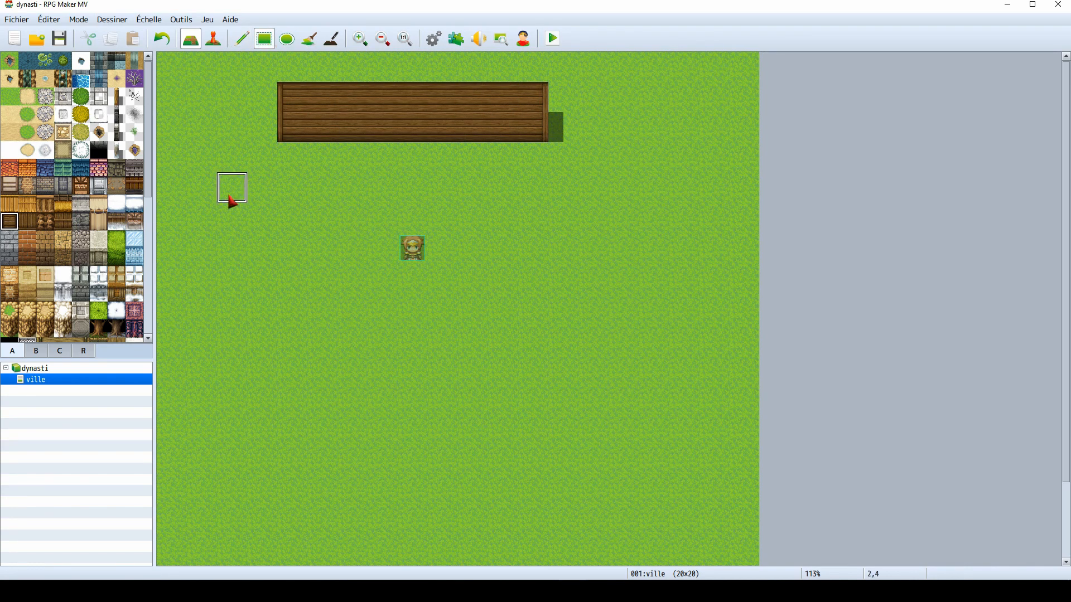
left_click_drag(201, 217, 461, 292)
left_click_drag(564, 188, 684, 368)
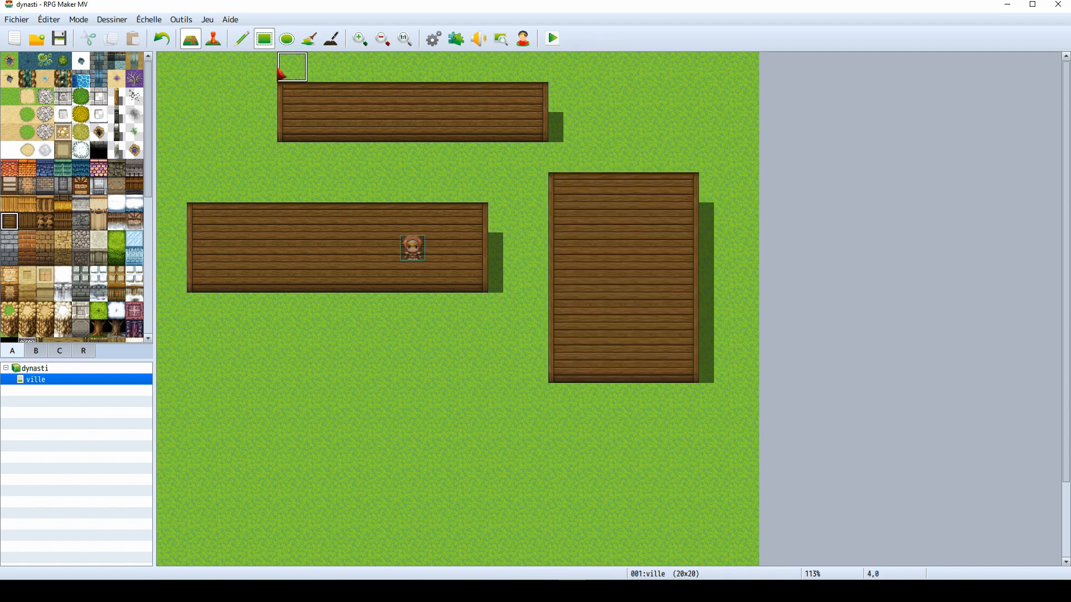
left_click(286, 38)
left_click(232, 428)
left_click_drag(232, 432, 534, 545)
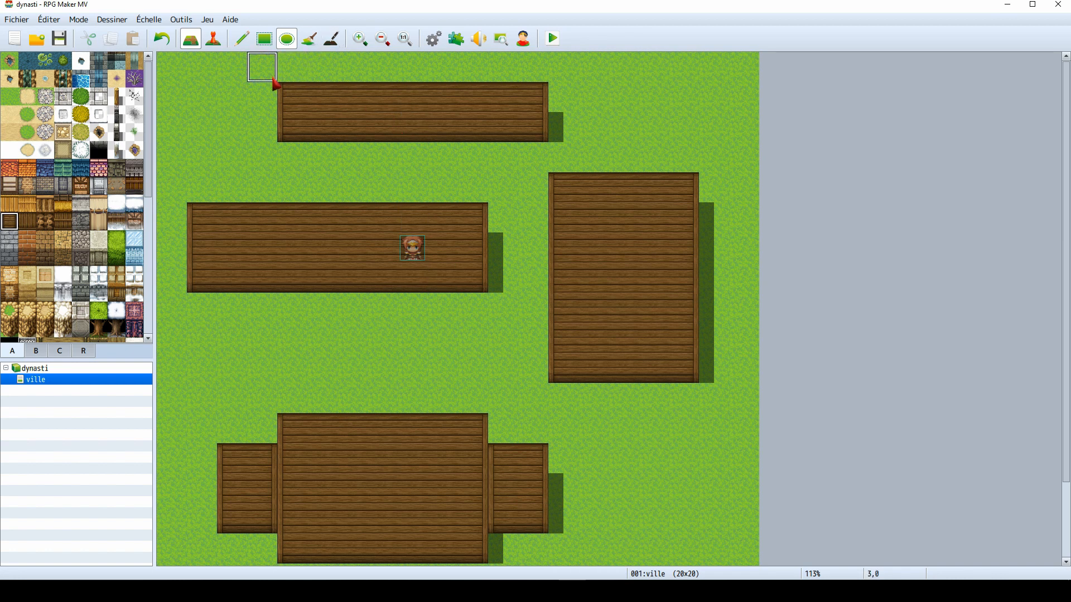
- Undo all the wooden wall test shapes drawn on the grass
key("ctrl+z")
key("ctrl+z")
key("ctrl+z")
key("ctrl+z")
key("ctrl+z")
key("ctrl+z")
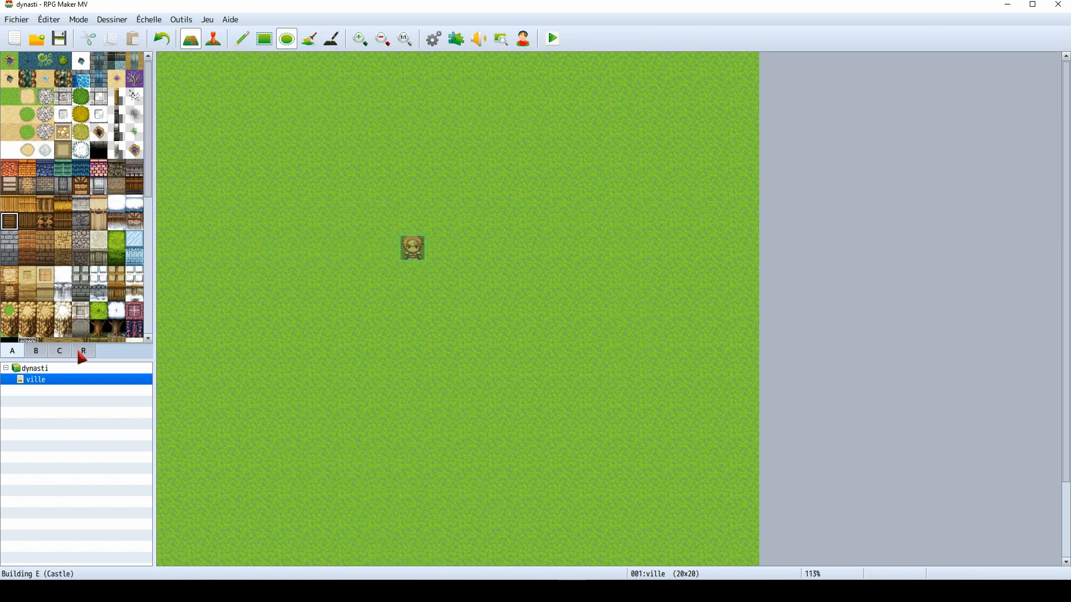
- Scatter several pieces of the Large Tree tile across the grass map
left_click(40, 353)
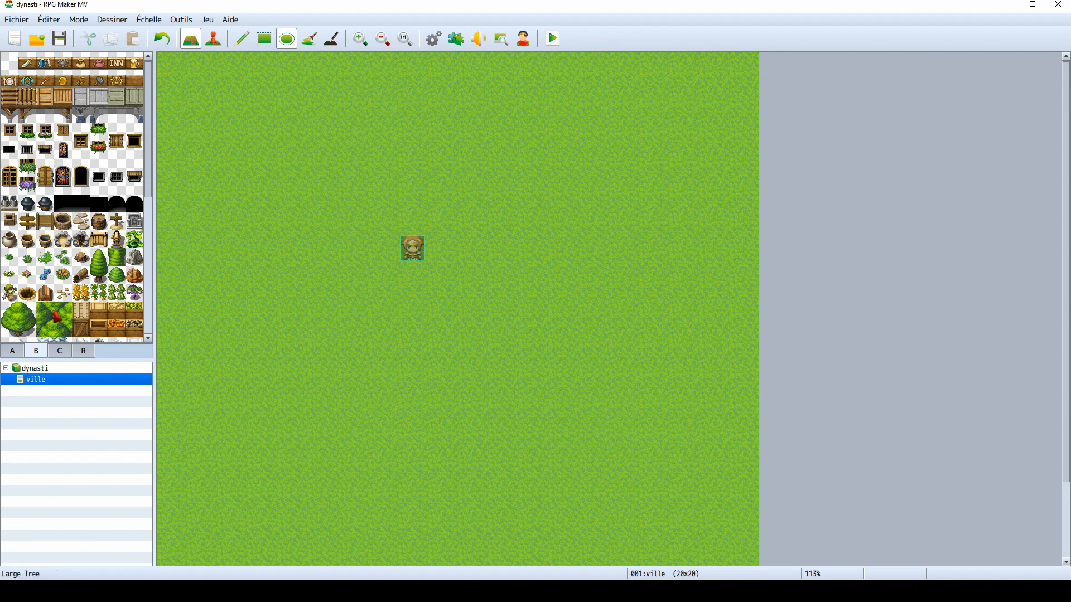
scroll(55, 316, "down", 1)
left_click_drag(10, 299, 45, 318)
left_click(286, 106)
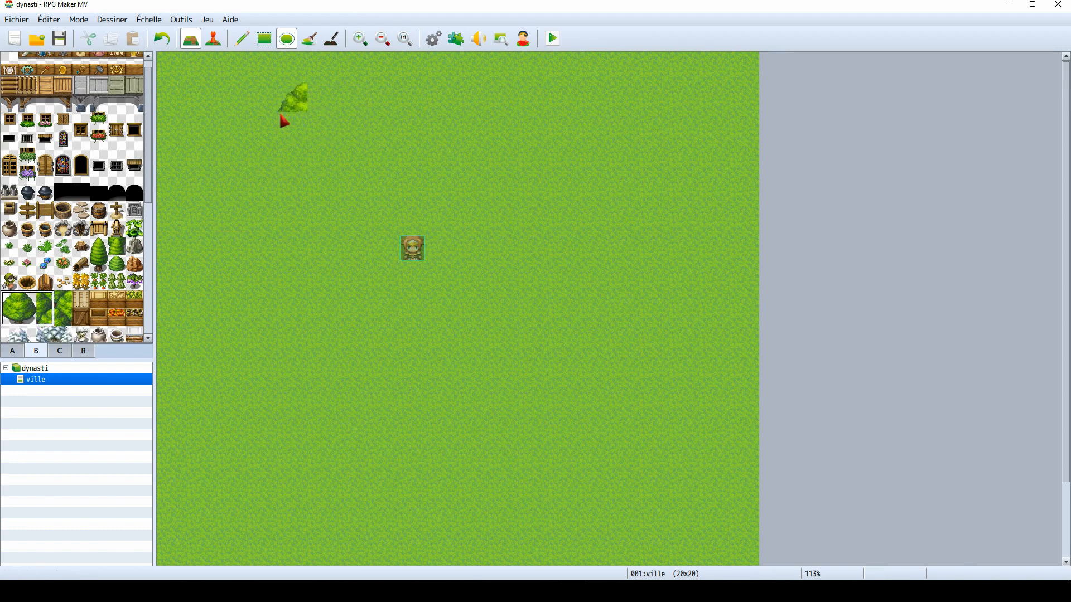
left_click(246, 172)
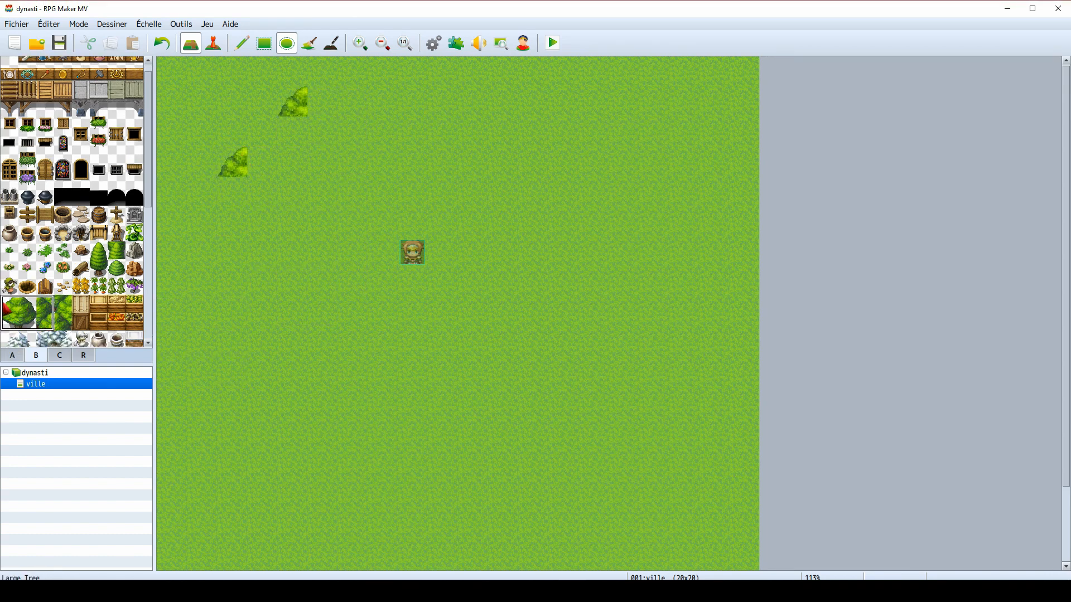
left_click(354, 223)
left_click(354, 343)
left_click(414, 374)
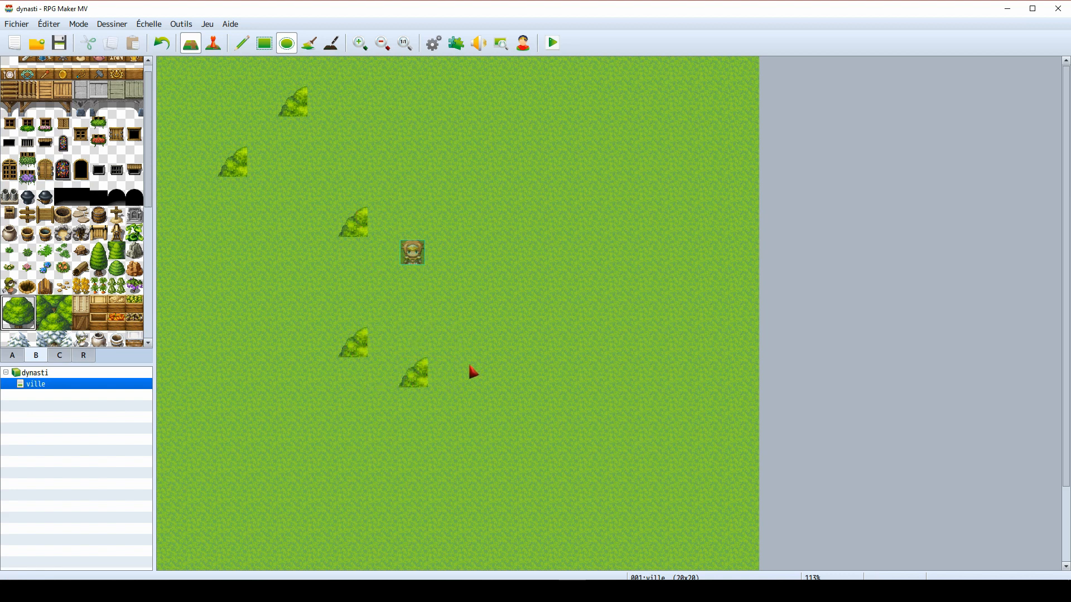
left_click(504, 284)
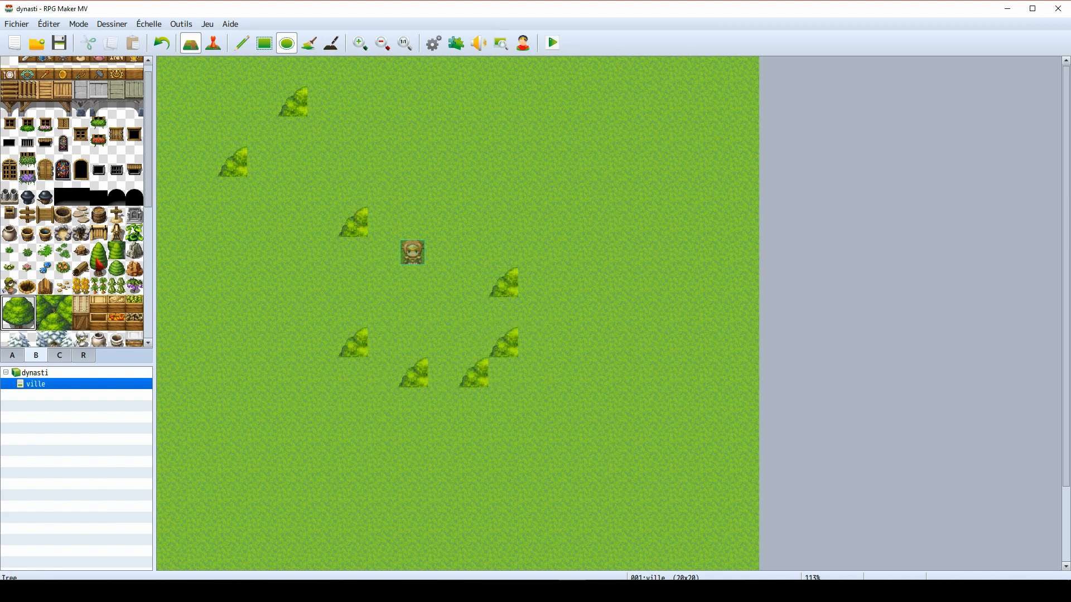
- Place three two-tile conifer trees in the map's upper-right area, with two of them overlapping vertically
left_click(99, 251)
left_click(563, 132)
left_click(593, 193)
left_click(593, 223)
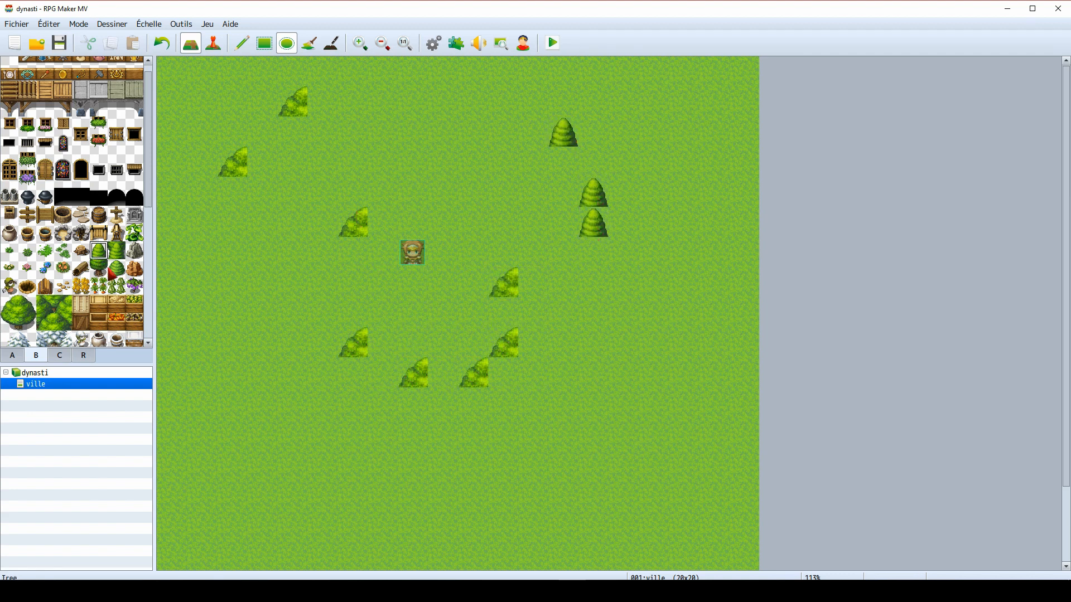
left_click(592, 252)
left_click(564, 162)
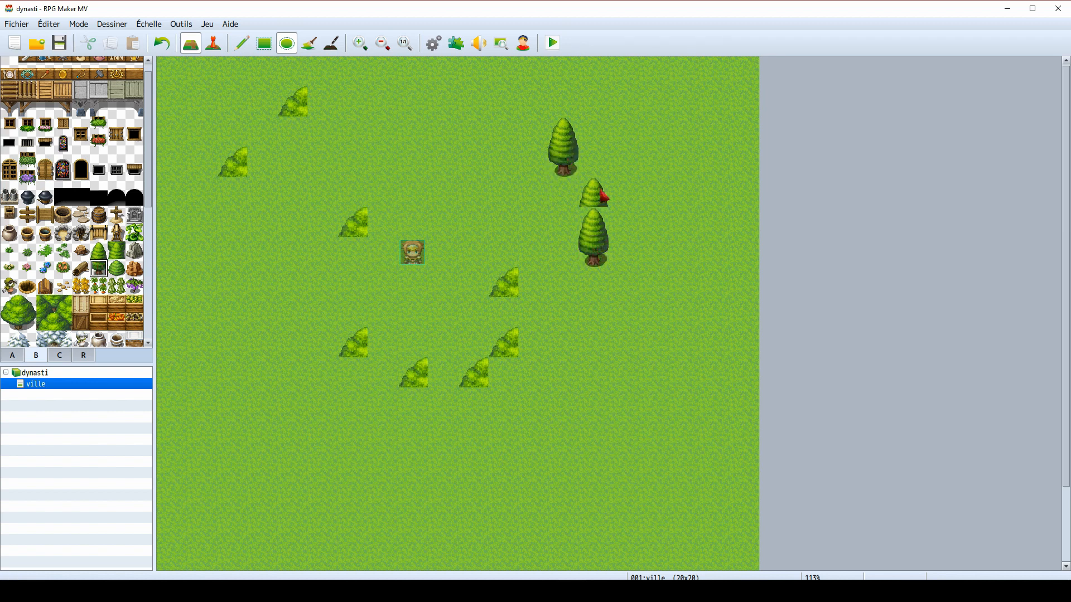
left_click(591, 223)
left_click(592, 254)
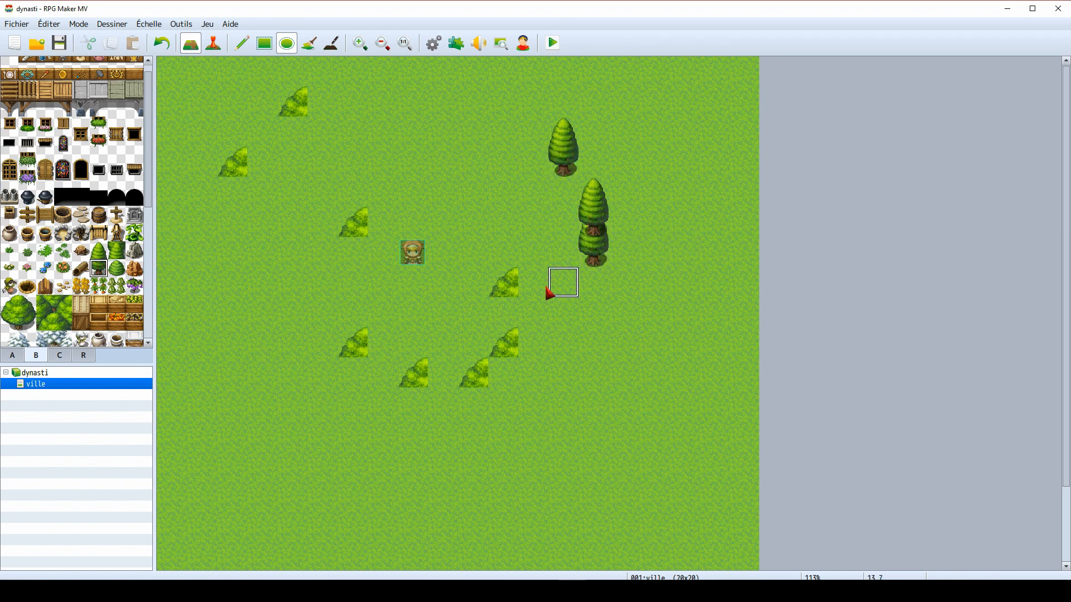
left_click(587, 229)
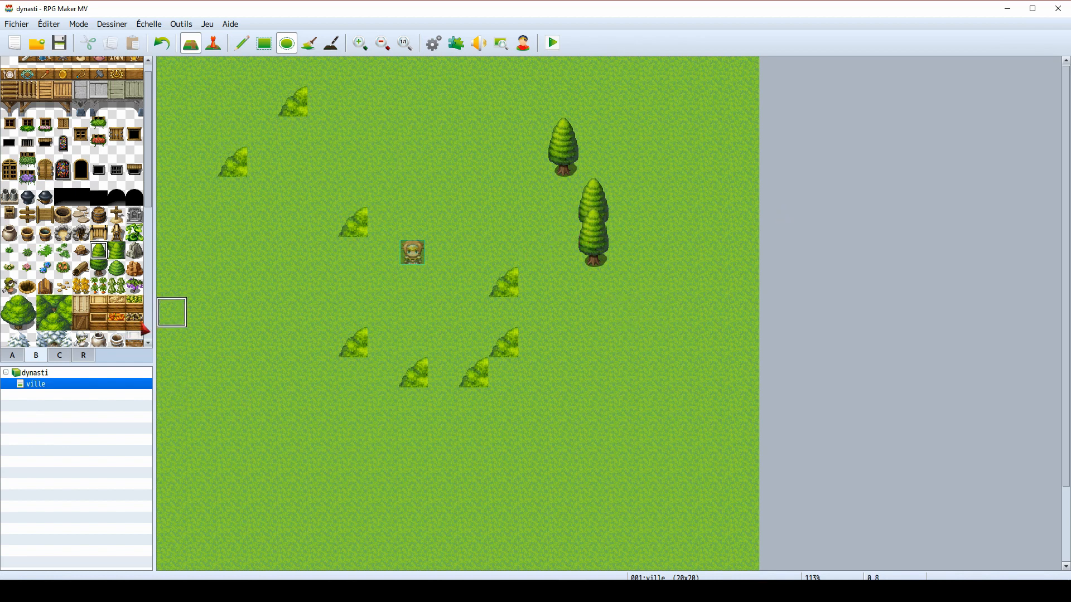
- Undo all the tree placements on the ville map
key("ctrl+z")
key("ctrl+z")
key("ctrl+z")
key("ctrl+z")
key("ctrl+z")
key("ctrl+z")
key("ctrl+z")
key("ctrl+z")
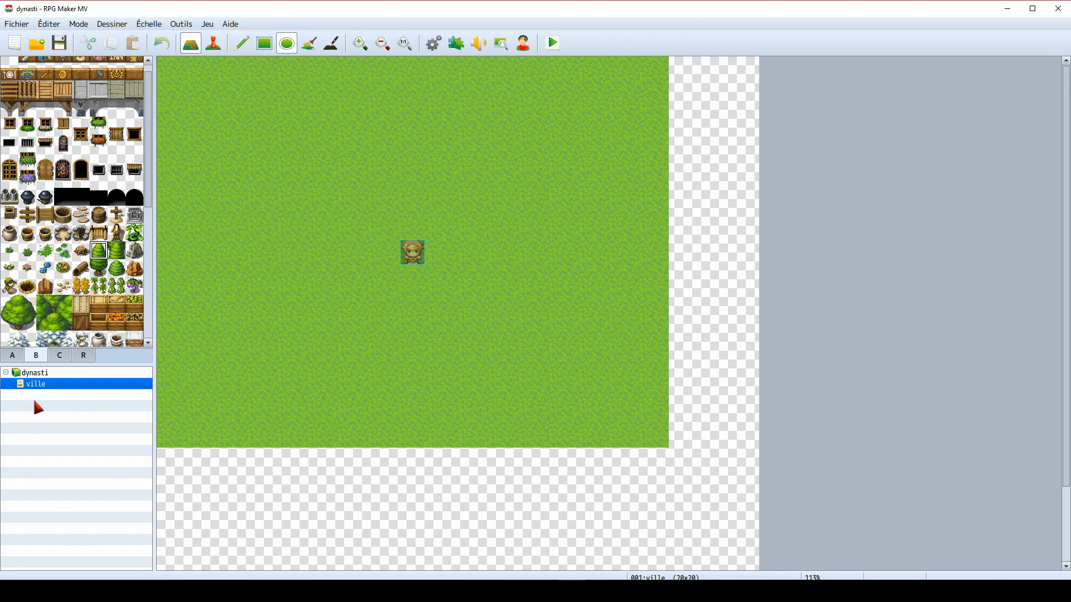
- Set the ville map's height to 15 in its map properties and apply the change
right_click(47, 392)
left_click(89, 397)
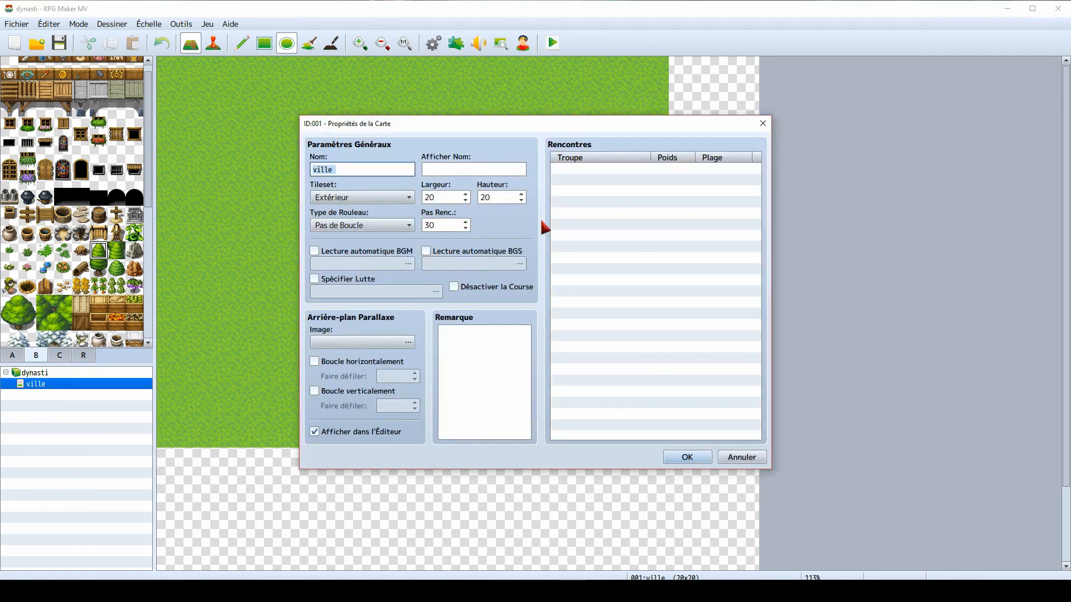
left_click(523, 201)
left_click(523, 201)
left_click(523, 201)
left_click(522, 201)
left_click(522, 201)
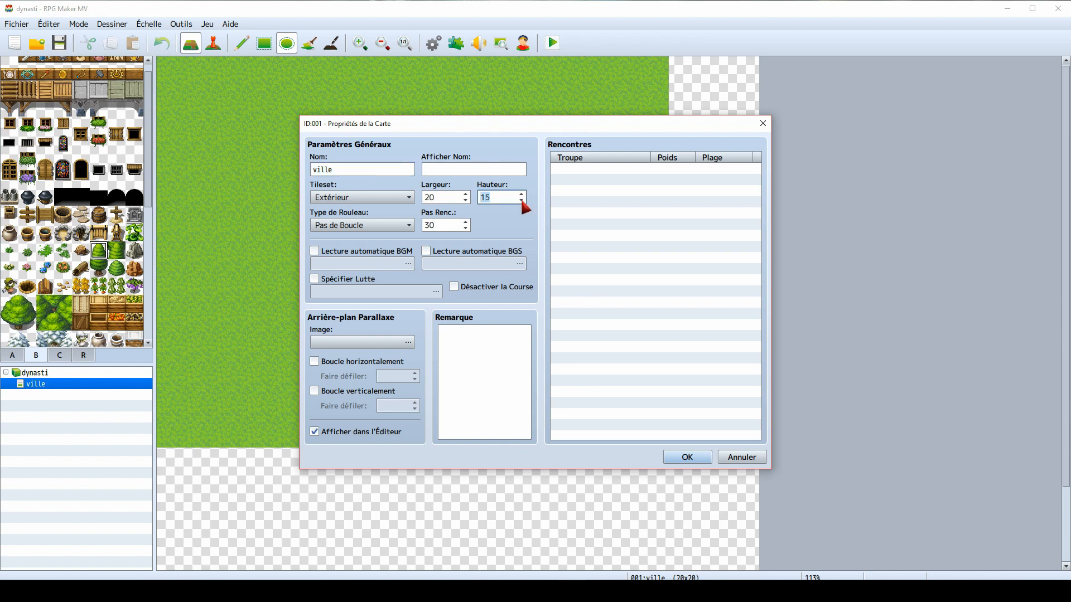
left_click(691, 458)
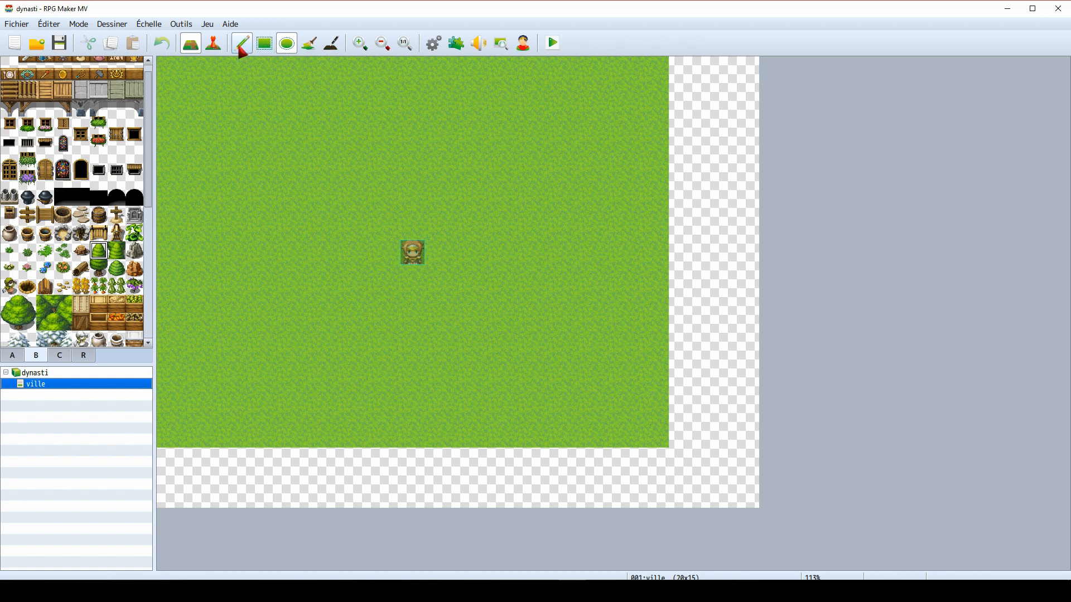
- Flood-fill the empty area along the ville map's right and bottom edges with the plain grass tile
left_click(312, 43)
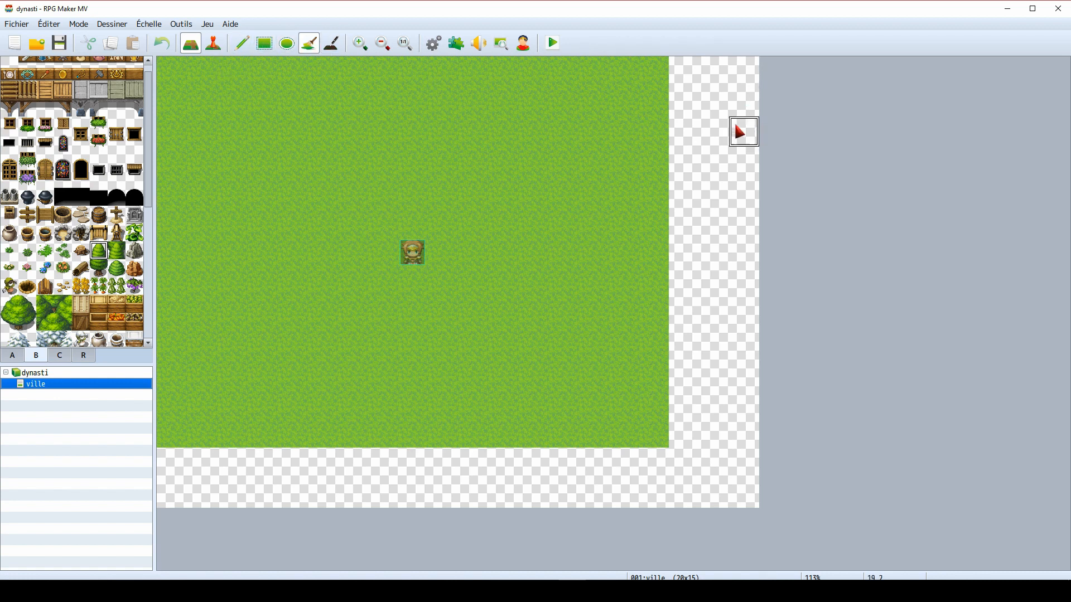
left_click(743, 131)
key("ctrl+z")
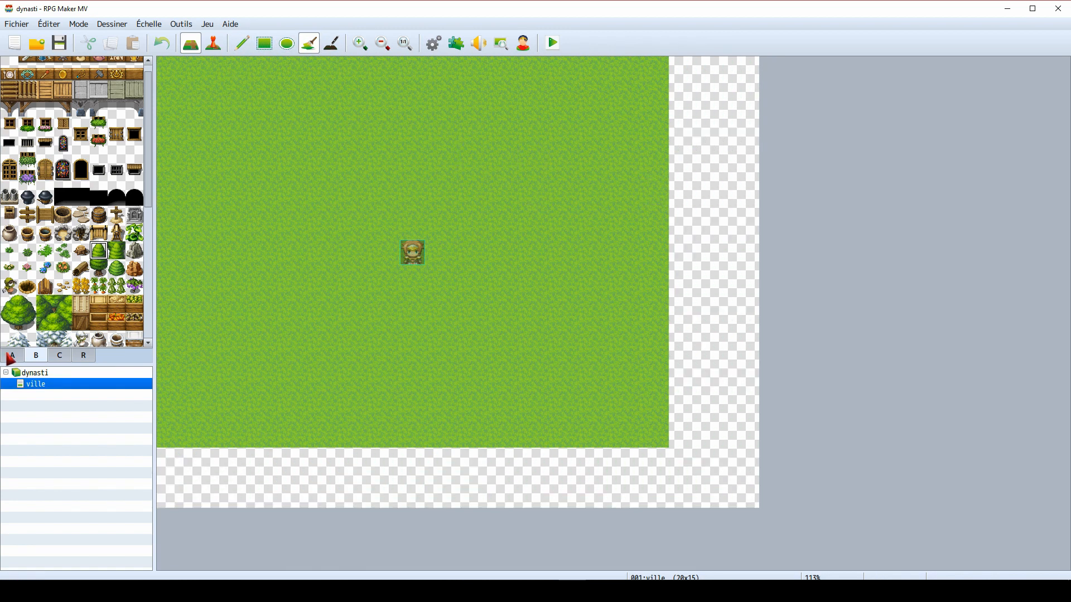
left_click(13, 357)
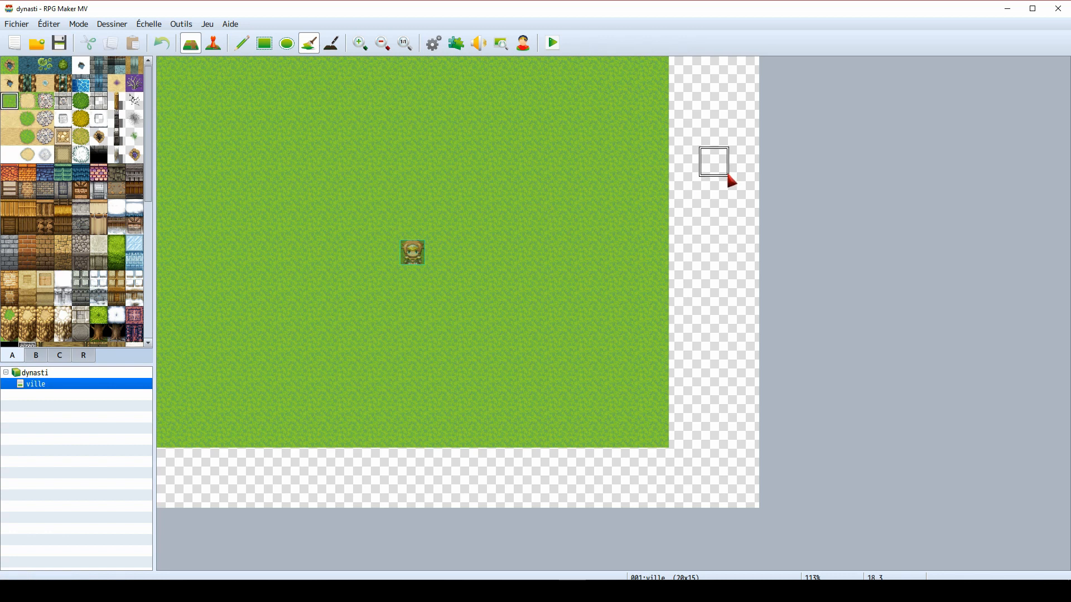
left_click(723, 171)
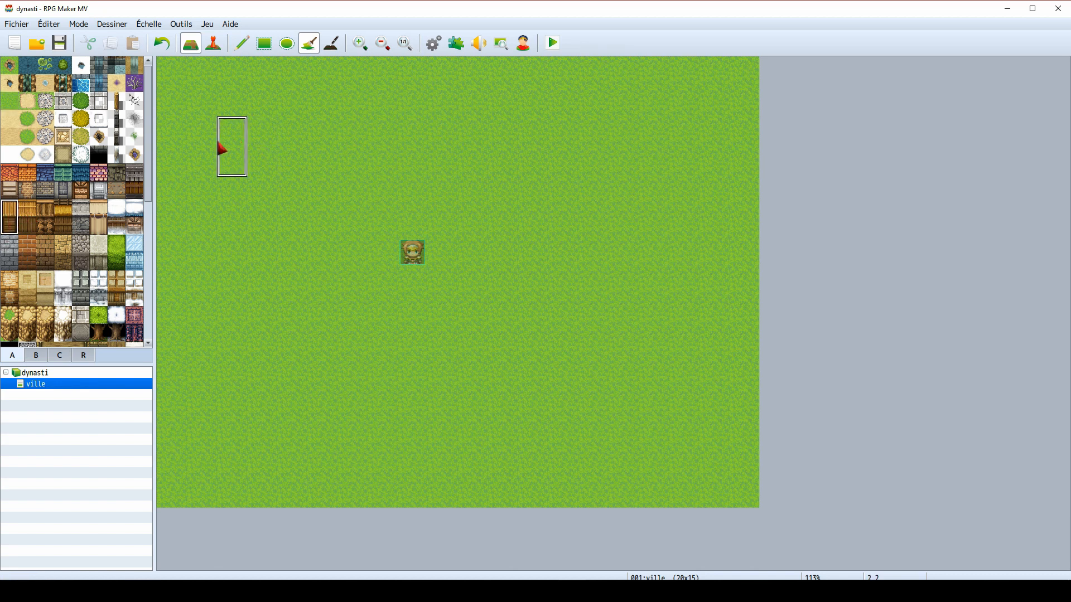
- Draw a three-tile-wide house in the map's upper-left area with a light plank roof above a dark wooden wall
left_click(226, 146)
key("ctrl+z")
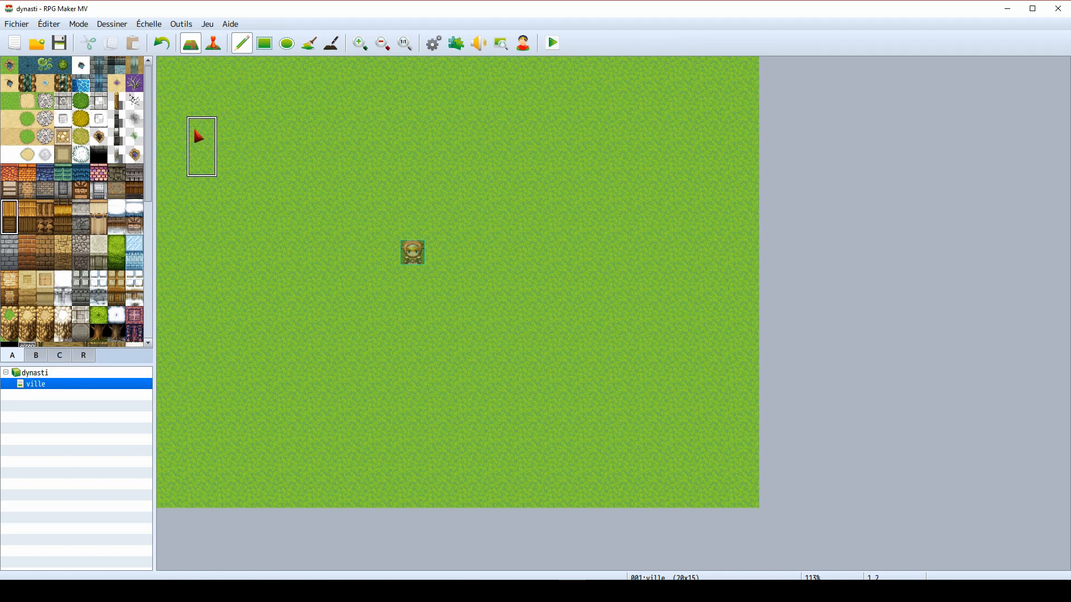
left_click_drag(196, 123, 270, 125)
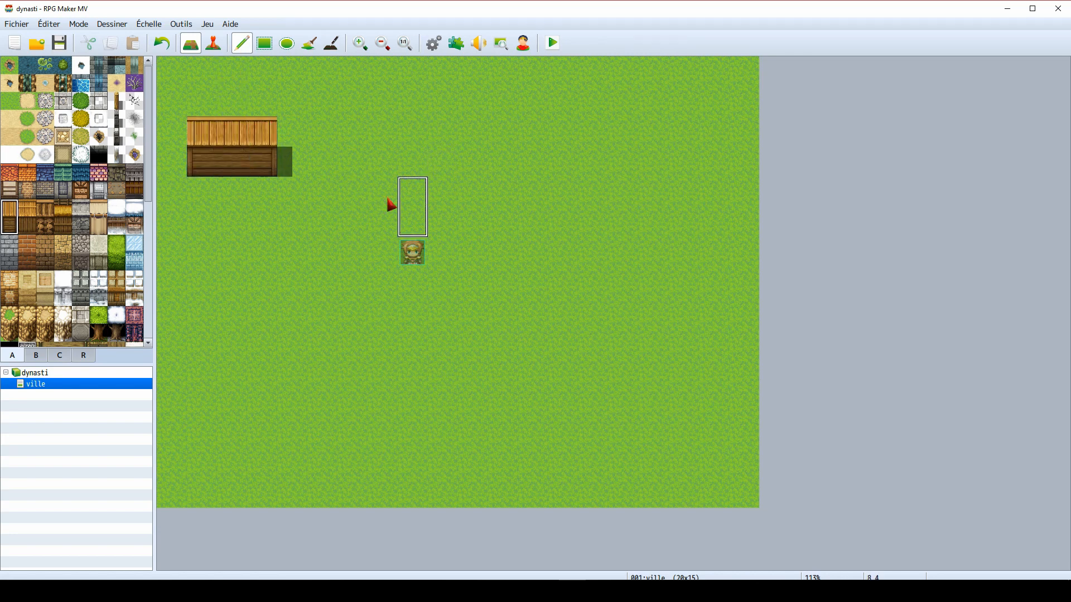
- Try enlarging the wooden house with a second wall row, a wider roof and an extra wall column beside it
scroll(111, 226, "down", 2)
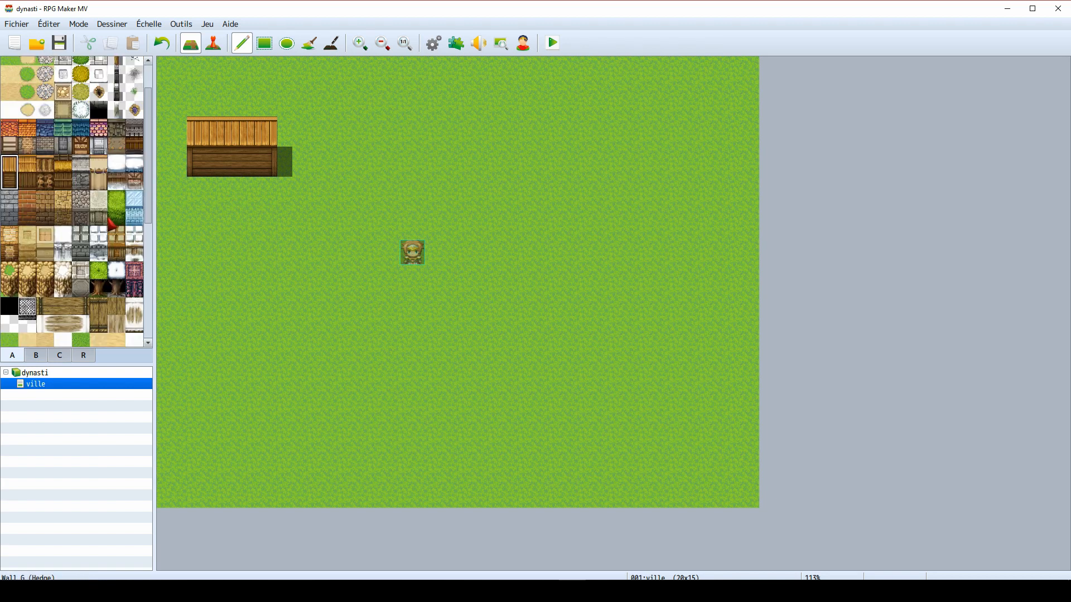
left_click_drag(203, 191, 271, 191)
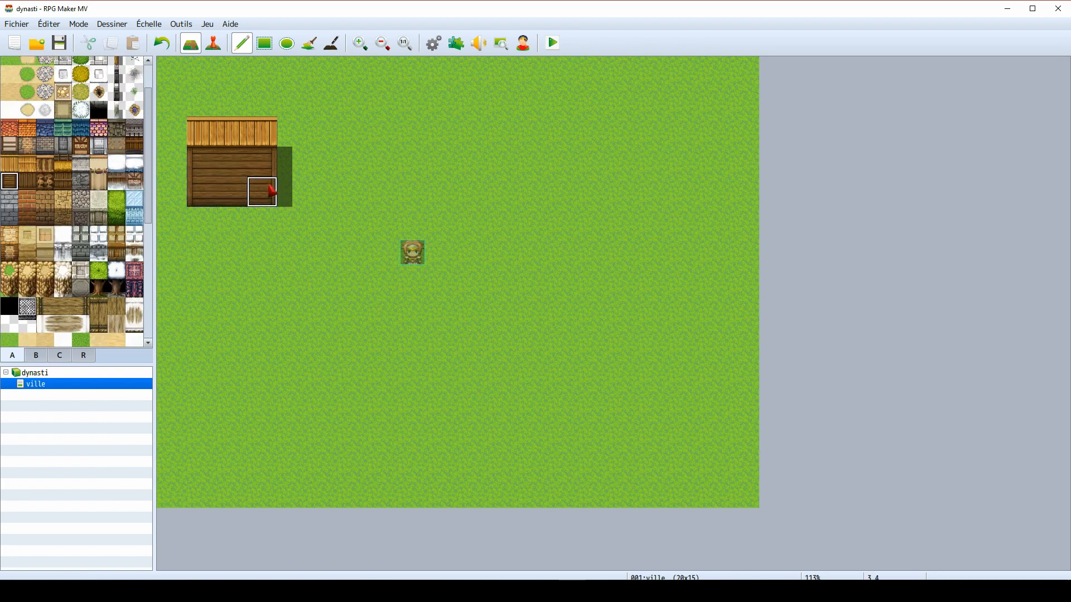
left_click(17, 165)
left_click_drag(201, 100, 301, 100)
left_click(9, 181)
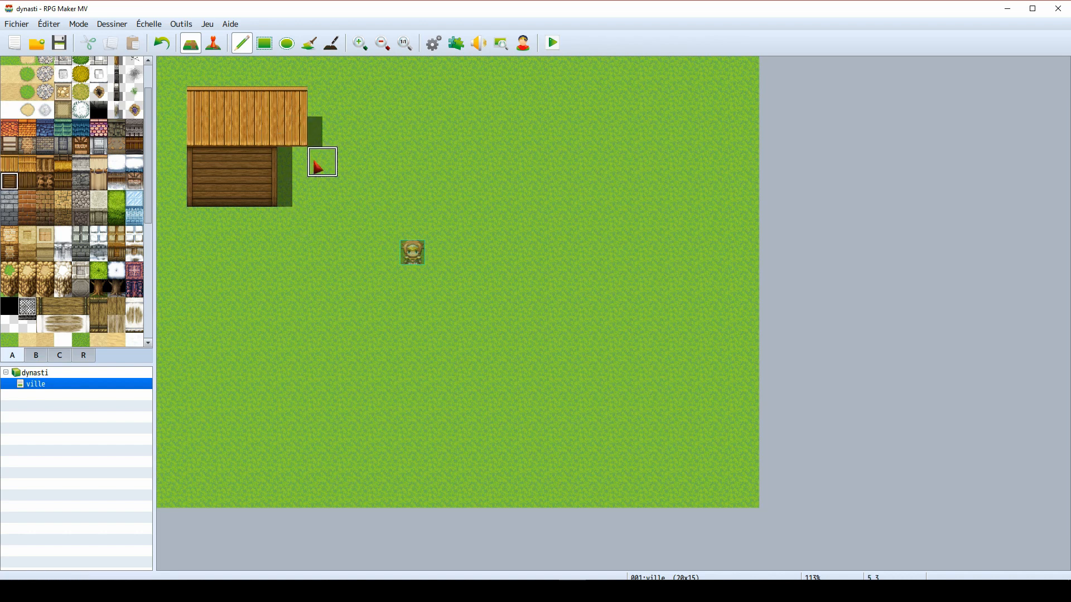
left_click_drag(292, 161, 292, 221)
- Undo the extra wall and roof tiles so only the original small wooden house is left
key("ctrl+z")
key("ctrl+z")
key("ctrl+z")
key("ctrl+z")
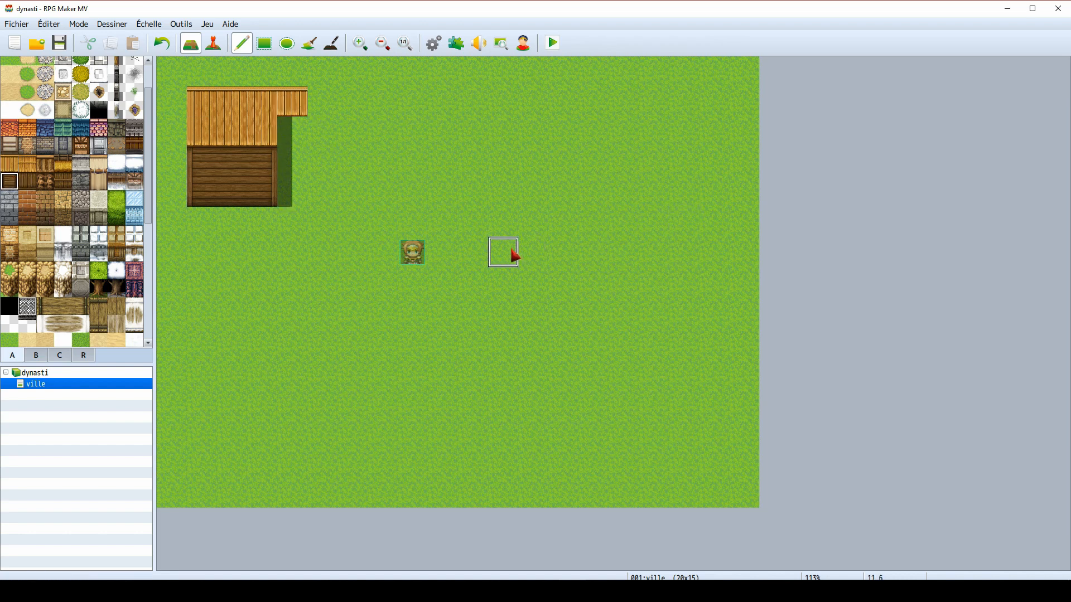
- Draw a four-tile-wide wooden house with a plank roof above a dark wall in the map's upper-right area
scroll(69, 215, "up", 1)
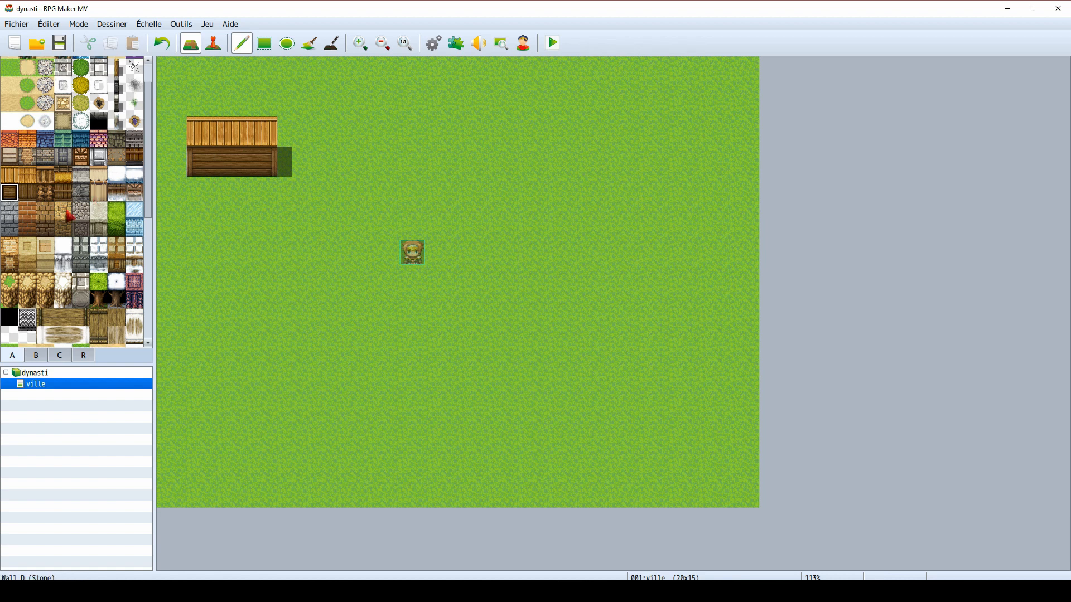
left_click(9, 318)
scroll(17, 329, "down", 1)
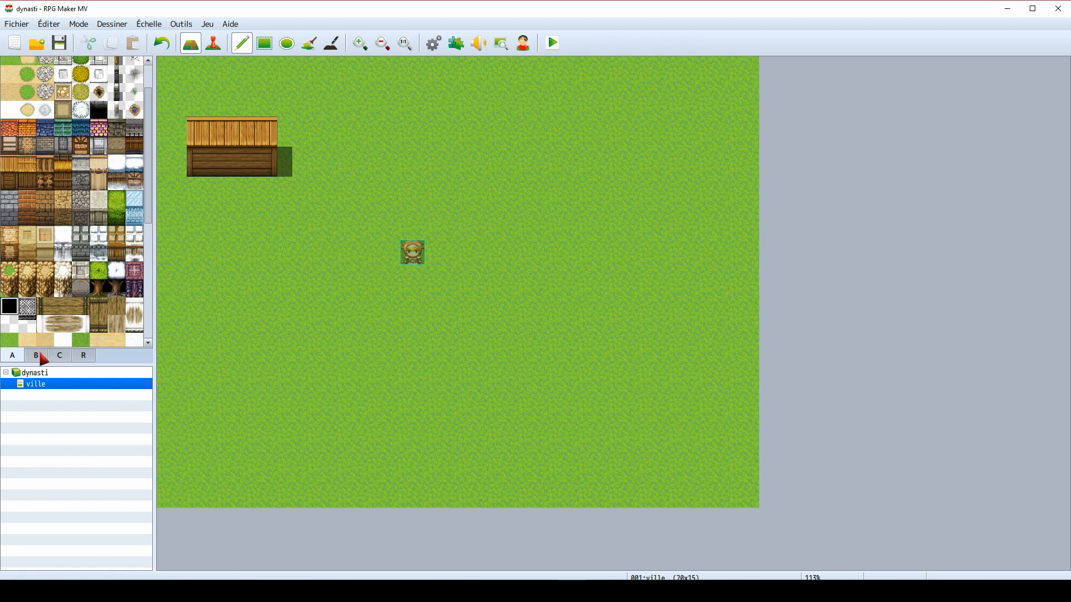
scroll(21, 211, "up", 3)
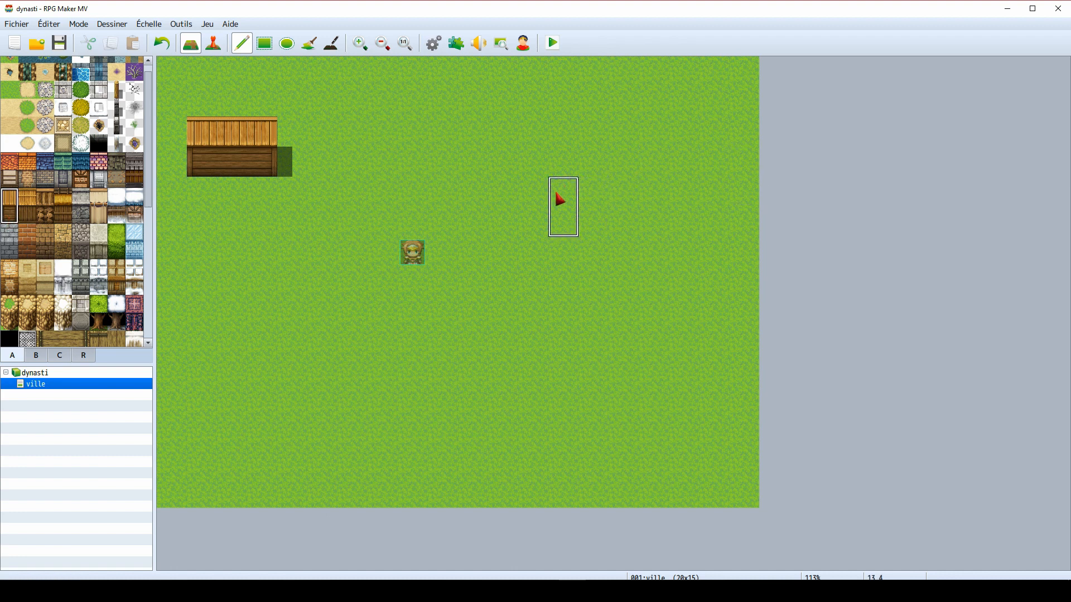
left_click_drag(559, 199, 669, 198)
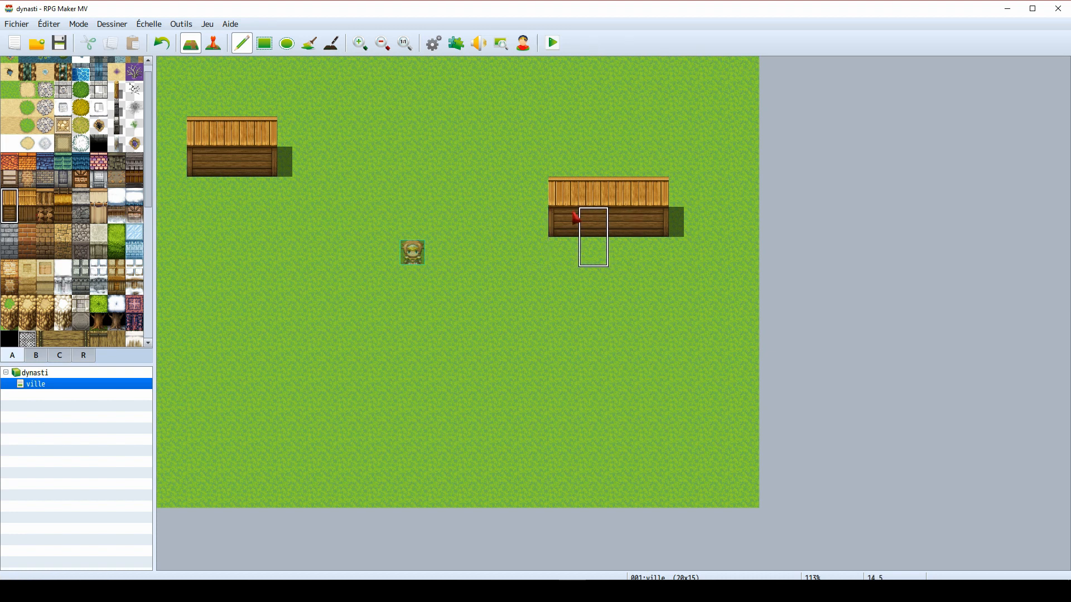
- Draw a six-tile-wide wooden house in the map's lower-right area with two plank roof rows above two dark wooden wall rows
scroll(73, 223, "down", 3)
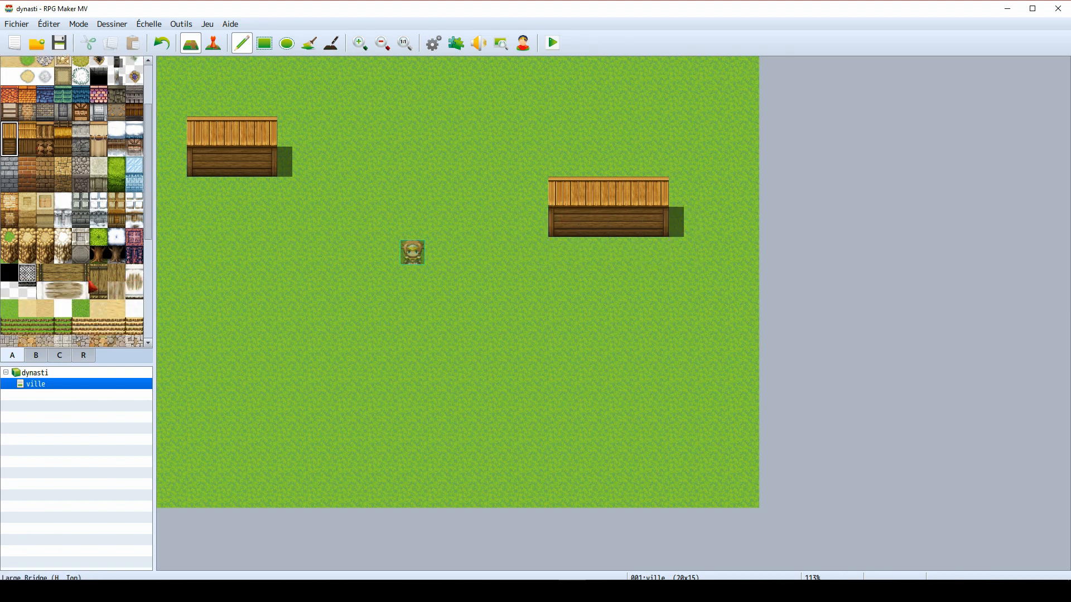
left_click_drag(462, 374, 592, 375)
left_click(473, 411)
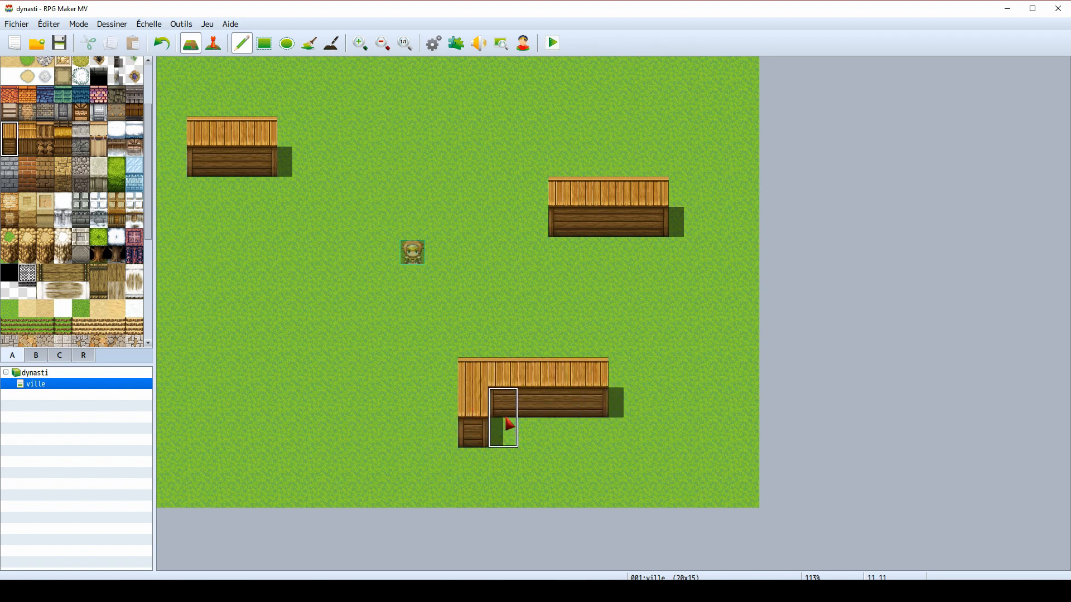
key("ctrl+z")
mouse_move(474, 421)
left_mouse_down()
mouse_move(629, 423)
mouse_move(621, 397)
left_mouse_up()
left_click(622, 396)
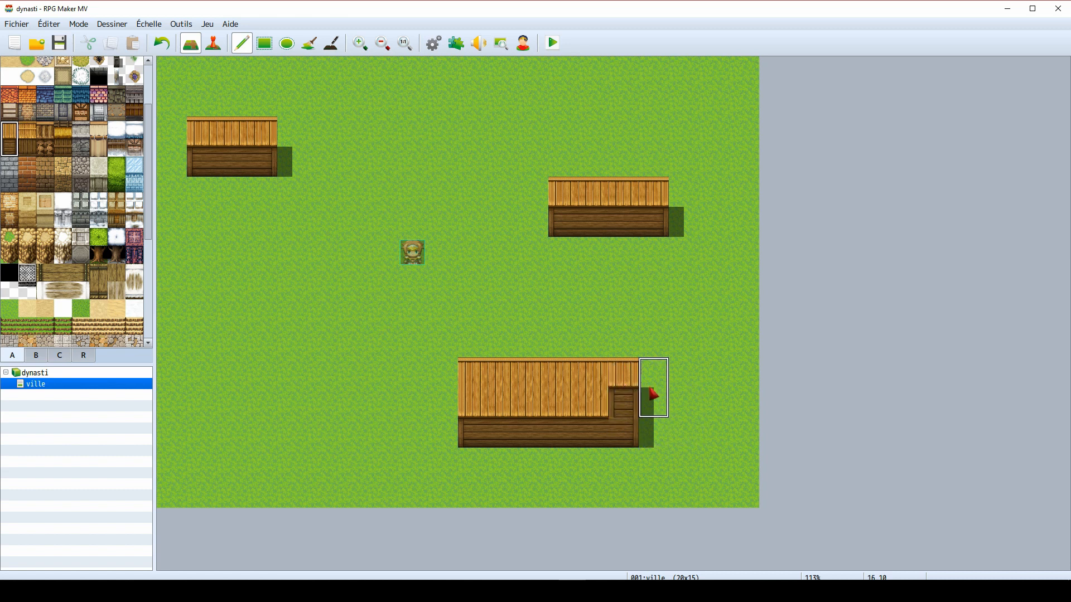
left_click(631, 419)
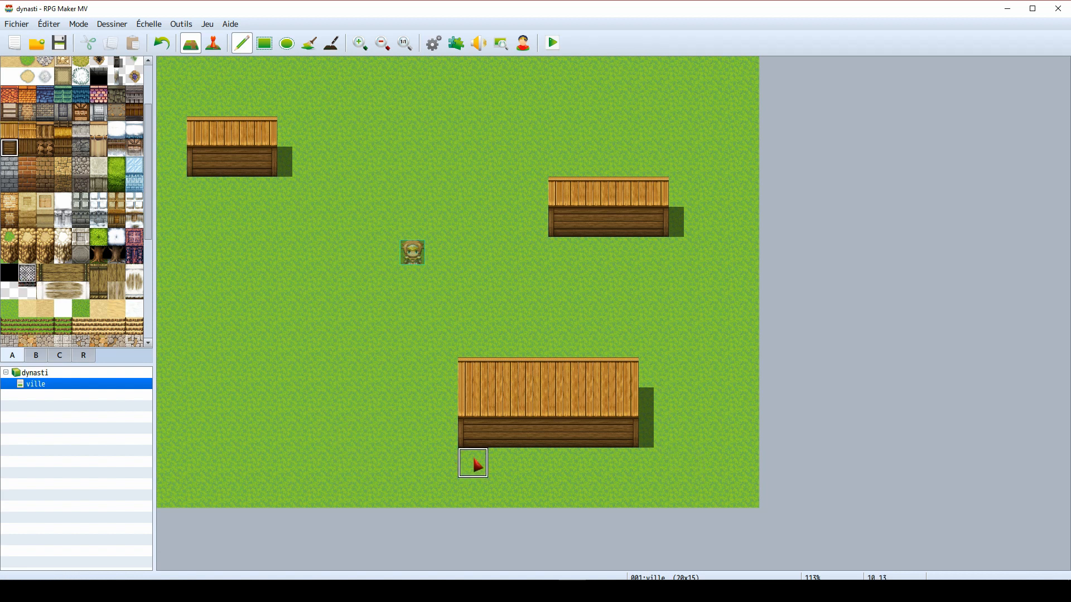
left_click_drag(475, 463, 631, 463)
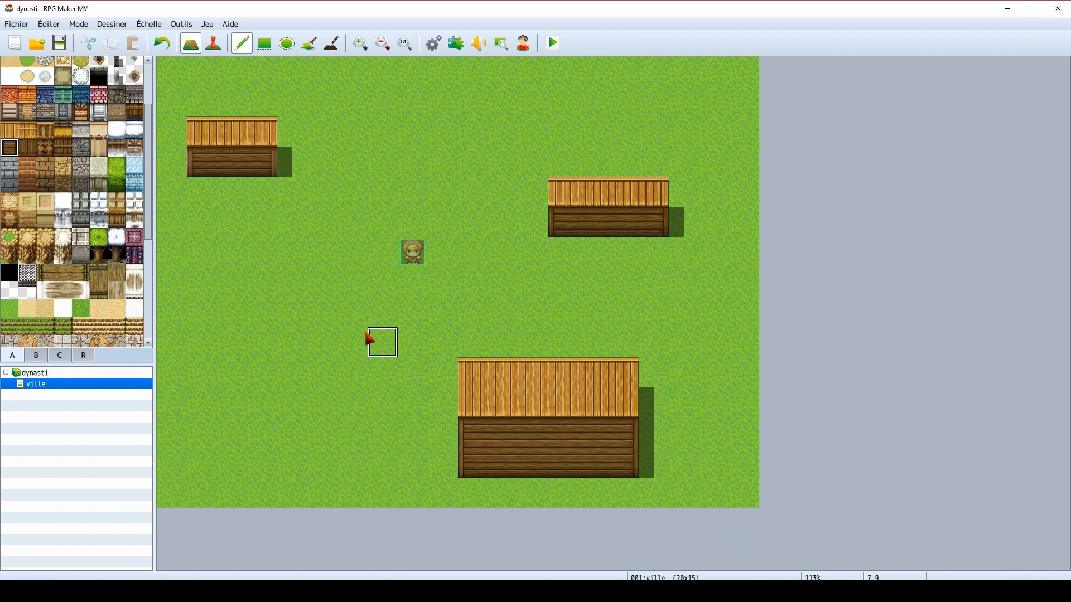
- Add a second dark wooden wall row beneath the upper-left and upper-right houses
left_click(202, 192)
left_click_drag(229, 198, 262, 194)
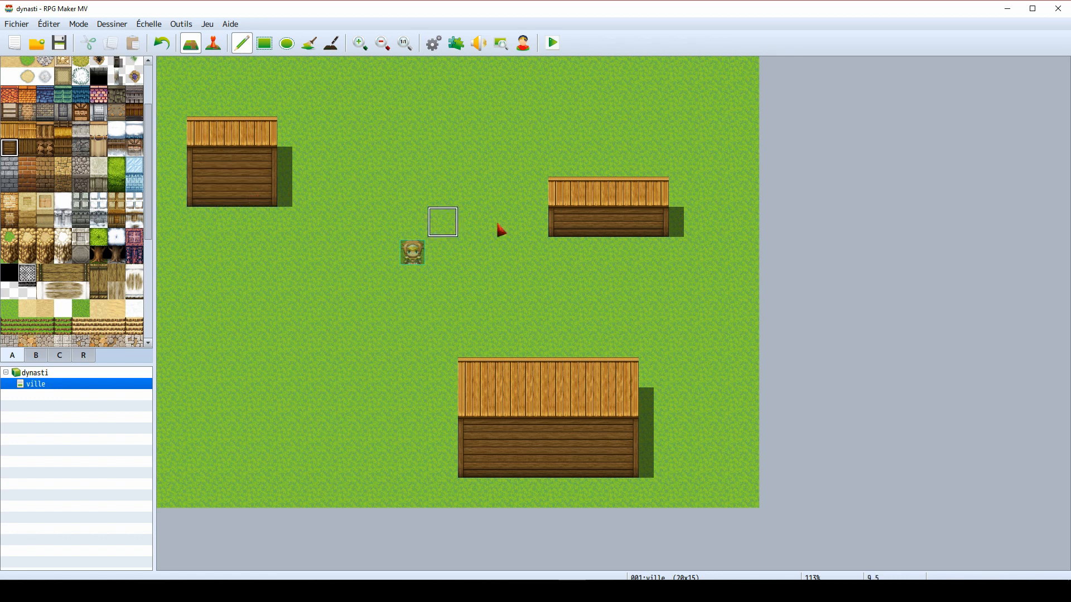
left_click_drag(574, 249, 650, 249)
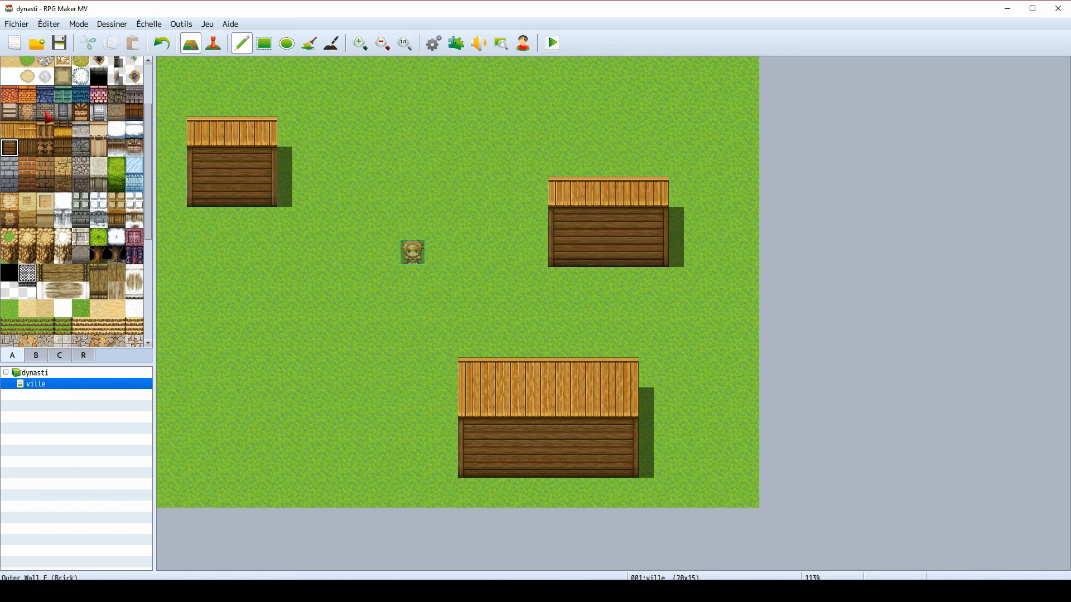
- Widen the upper-left house by one column with a roof tile above two dark wooden wall tiles
left_click(10, 129)
left_click(292, 132)
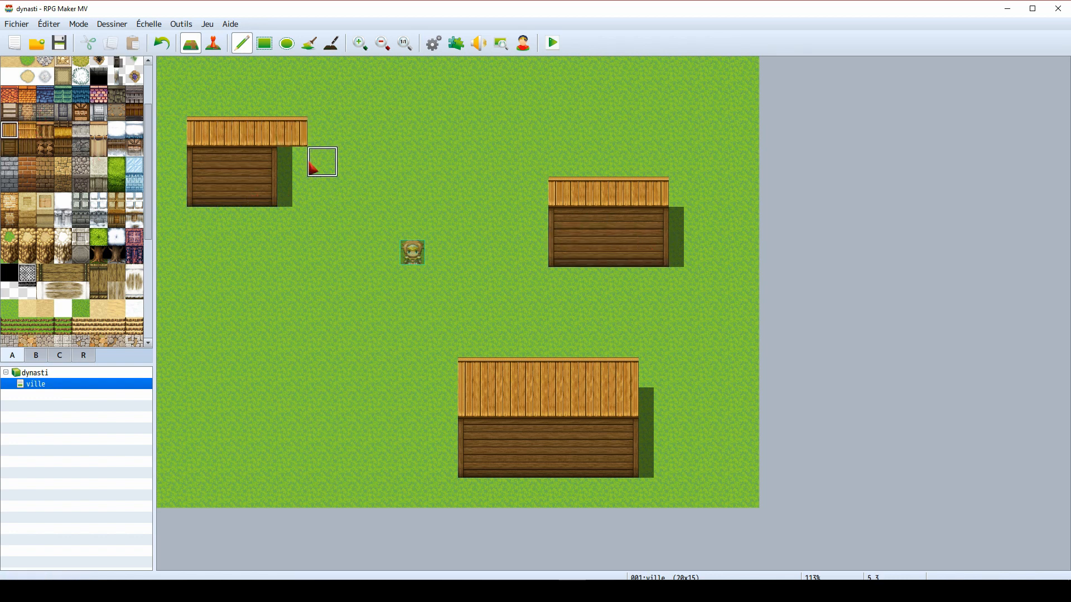
left_click(18, 147)
left_click_drag(292, 162, 292, 192)
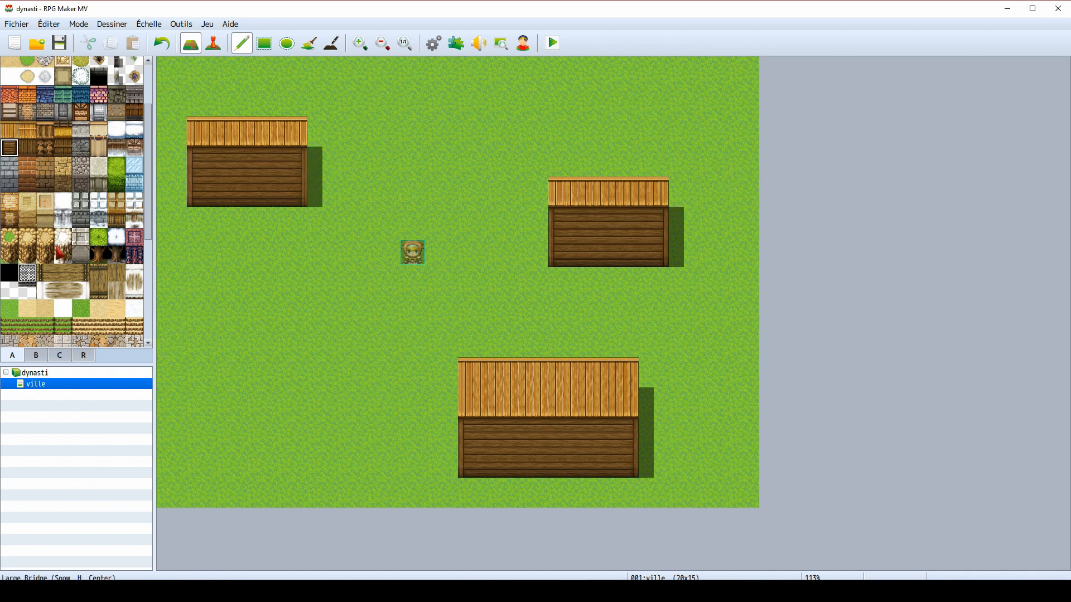
- Try painting a plain borderless sand area between the three houses, and undo it
scroll(65, 174, "up", 2)
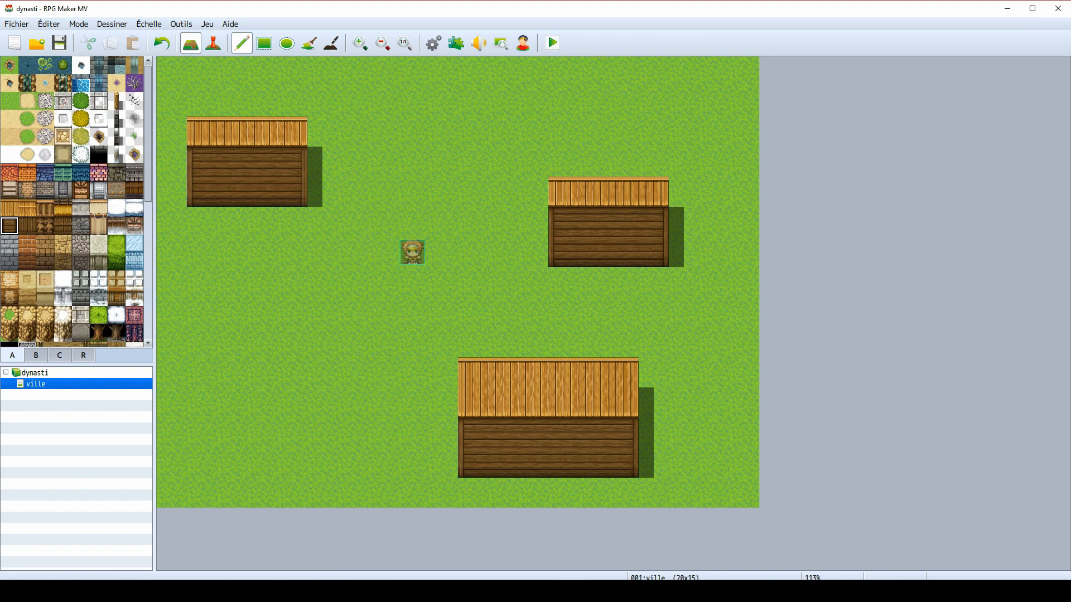
left_click(15, 124)
mouse_move(471, 222)
left_mouse_down()
mouse_move(375, 275)
mouse_move(411, 286)
mouse_move(379, 260)
mouse_move(392, 329)
mouse_move(495, 292)
mouse_move(509, 266)
left_mouse_up()
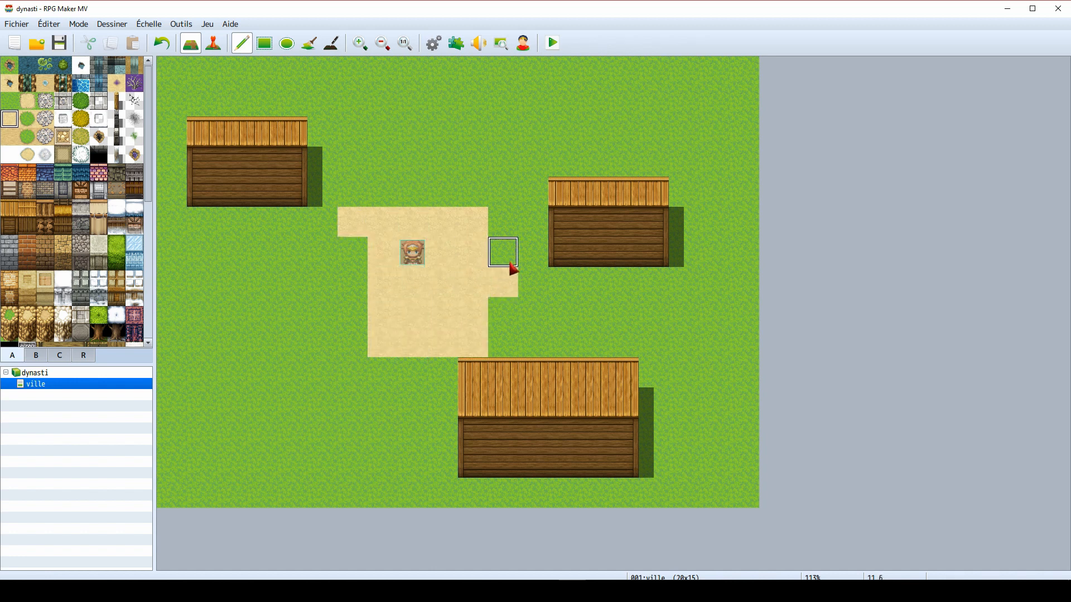
key("ctrl+z")
key("ctrl+z")
key("ctrl+z")
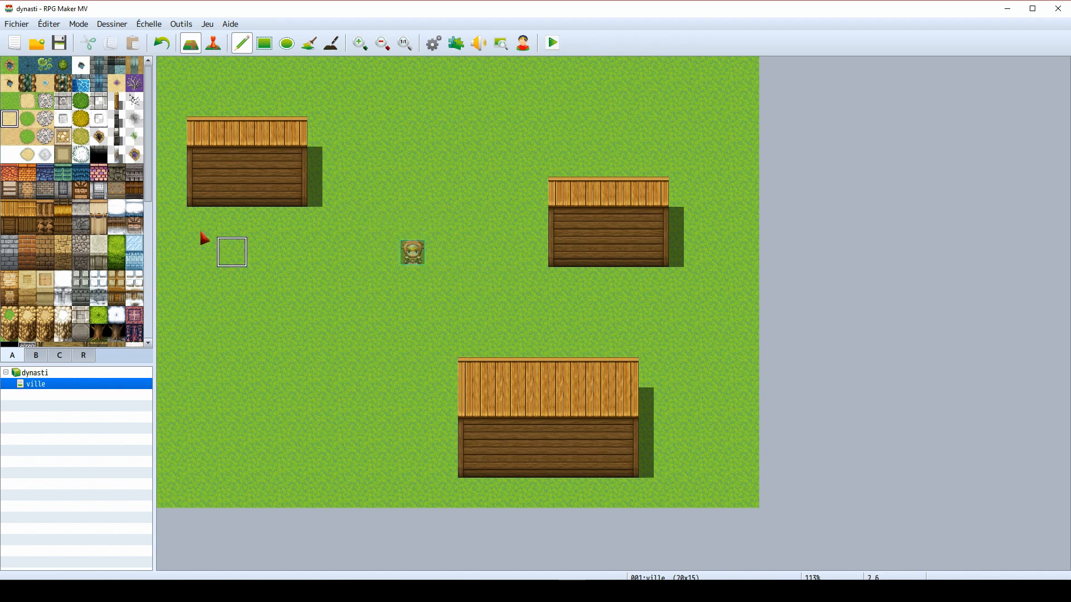
- Paint a grass-edged sand clearing around the start position with paths leading to the front of all three houses
left_click(28, 101)
mouse_move(442, 222)
left_mouse_down()
mouse_move(382, 249)
mouse_move(471, 311)
mouse_move(411, 244)
mouse_move(433, 282)
mouse_move(505, 265)
mouse_move(498, 300)
mouse_move(650, 329)
mouse_move(614, 290)
mouse_move(590, 282)
left_mouse_up()
mouse_move(413, 312)
left_mouse_down()
mouse_move(420, 426)
mouse_move(494, 491)
mouse_move(569, 495)
left_mouse_up()
mouse_move(360, 283)
left_mouse_down()
mouse_move(291, 284)
mouse_move(232, 219)
left_mouse_up()
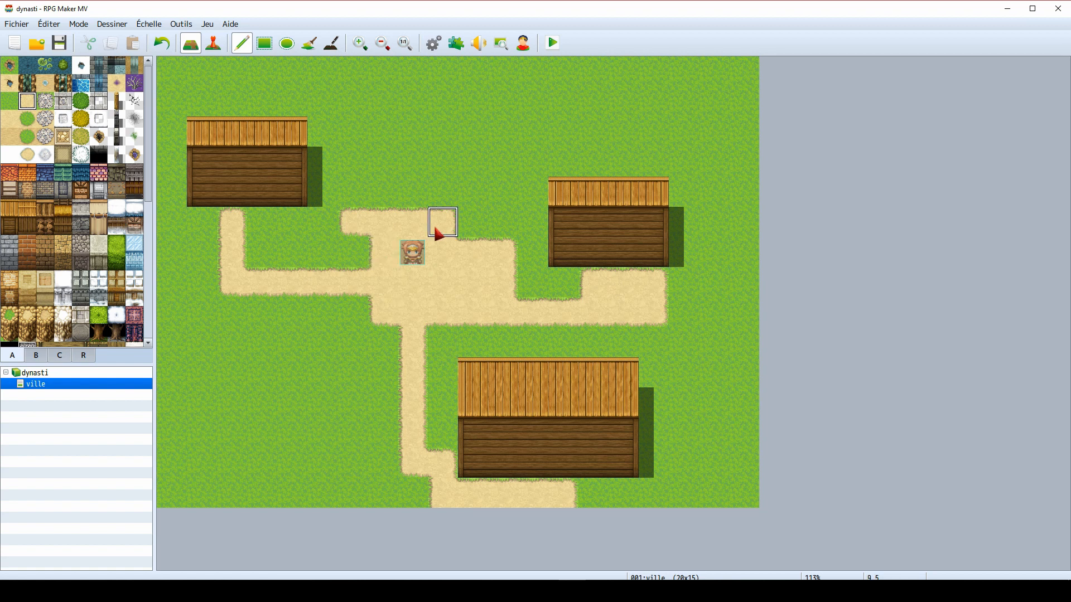
- Try extending the sand path from the central clearing toward the map's north edge, and undo the extension
mouse_move(408, 209)
left_mouse_down()
mouse_move(422, 131)
mouse_move(503, 115)
left_mouse_up()
left_click_drag(423, 114, 446, 109)
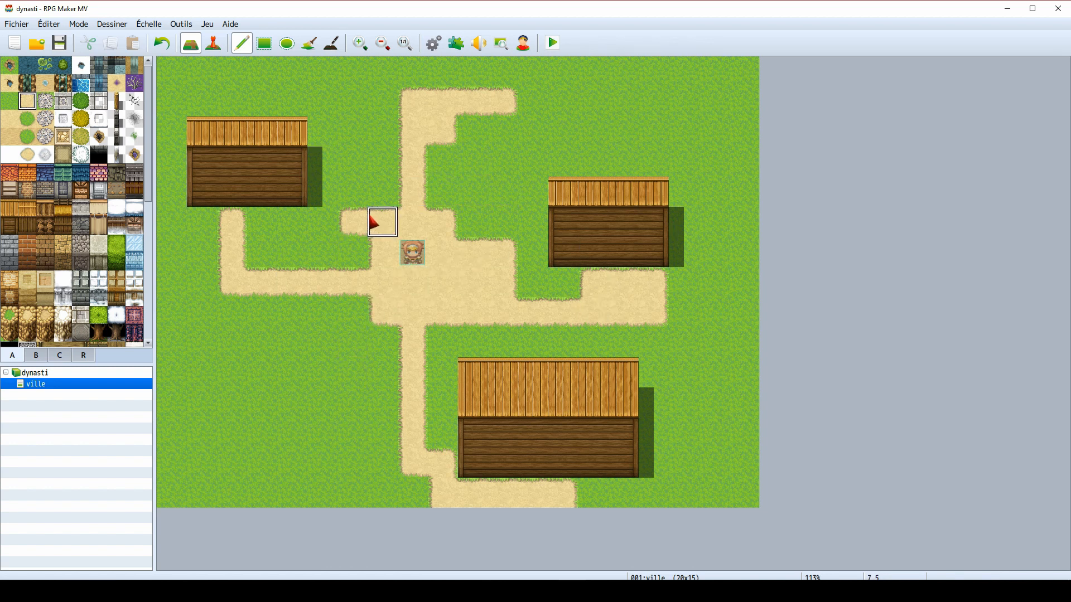
key("ctrl+z")
key("ctrl+z")
key("ctrl+z")
key("ctrl+z")
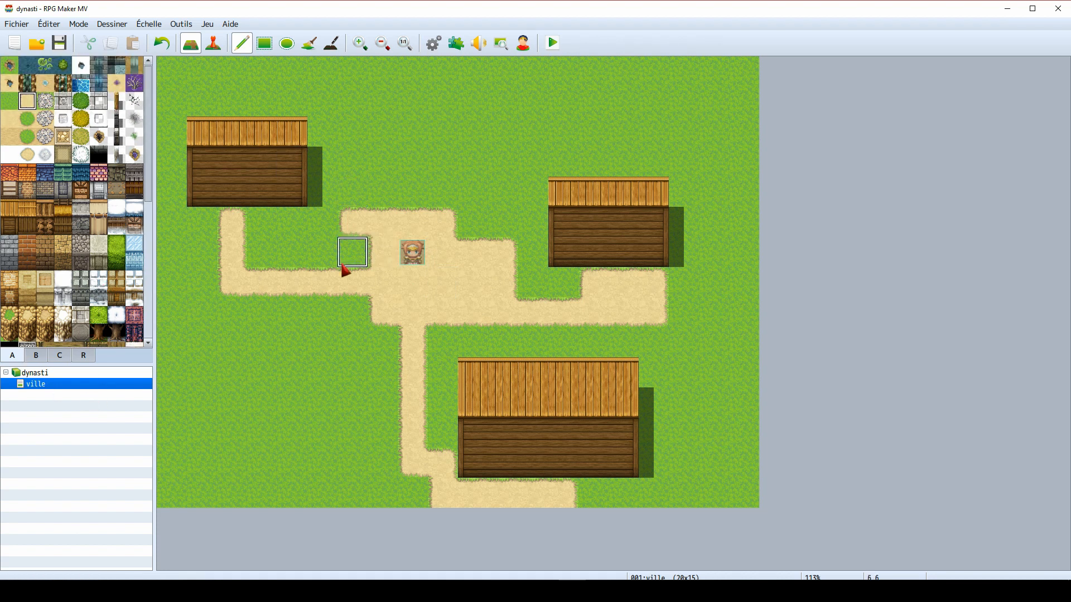
- Place a tall arched window at each end of the upper-right house's wall
left_click(47, 359)
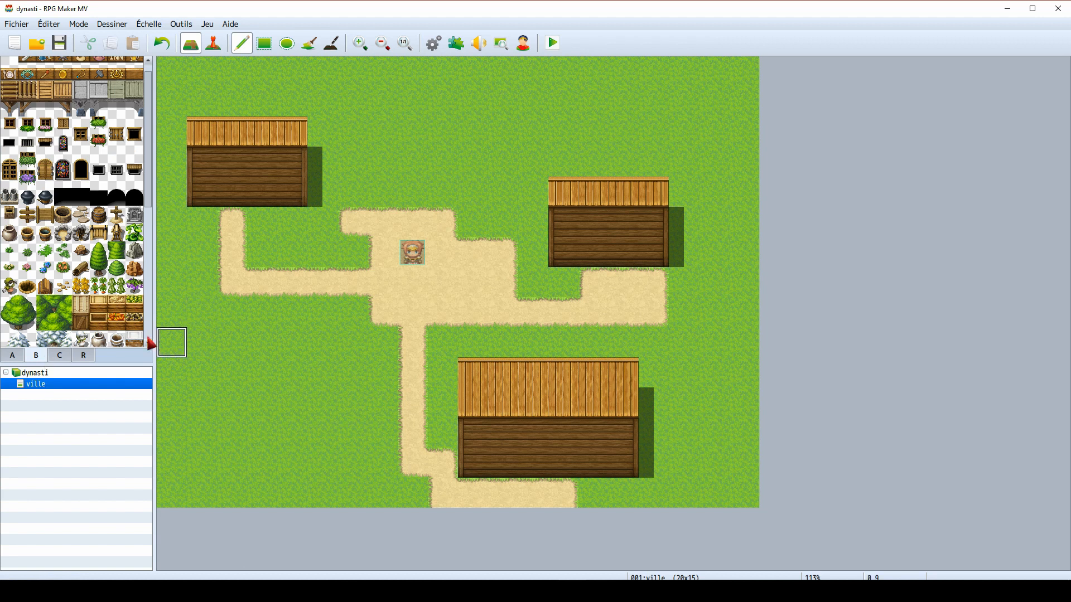
scroll(65, 330, "down", 5)
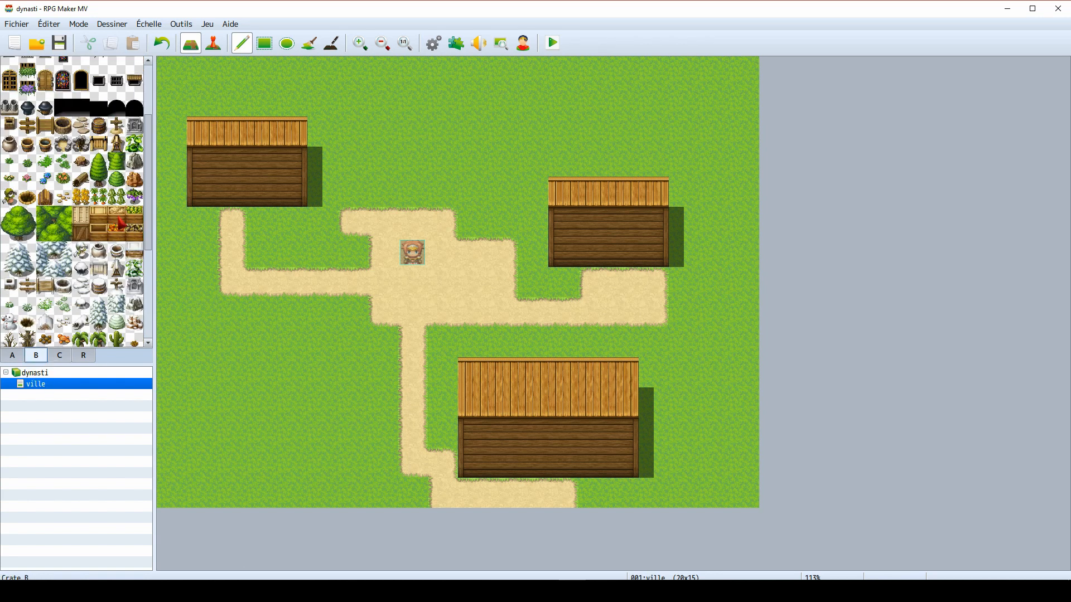
scroll(73, 223, "up", 6)
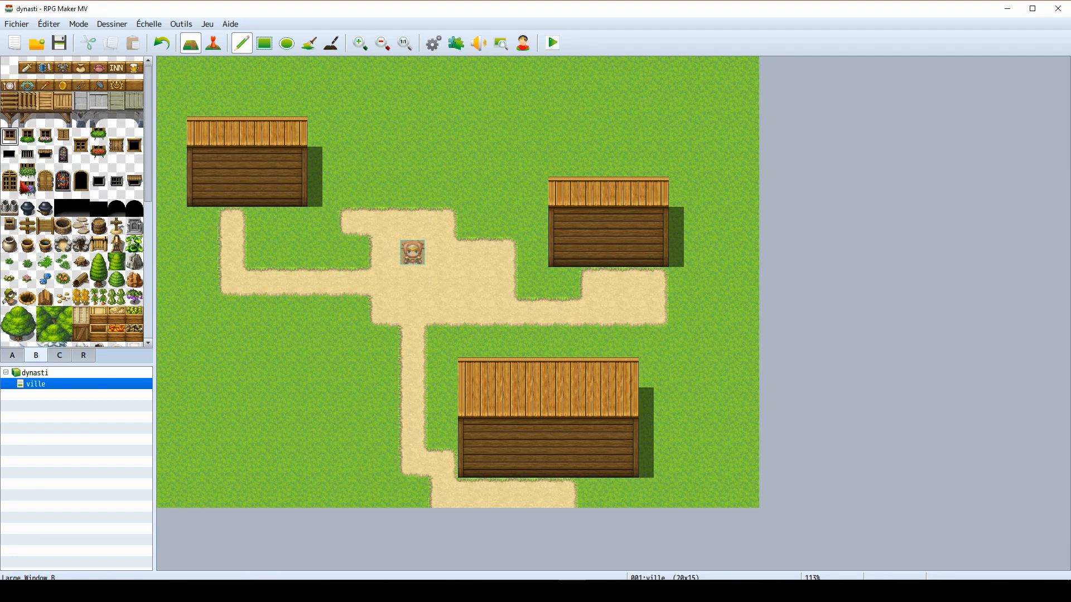
left_click(569, 226)
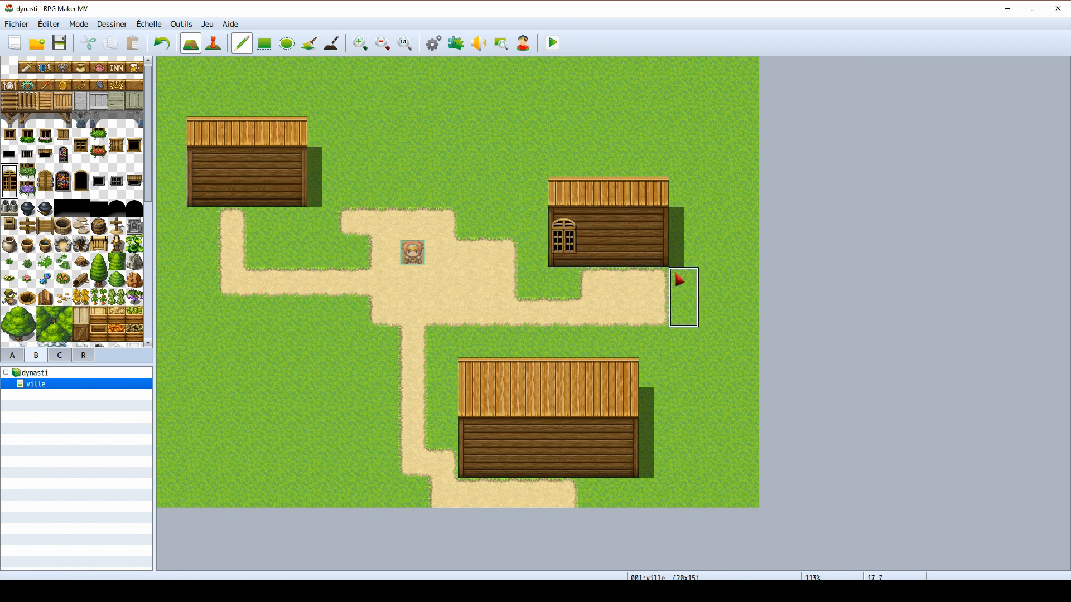
left_click(654, 226)
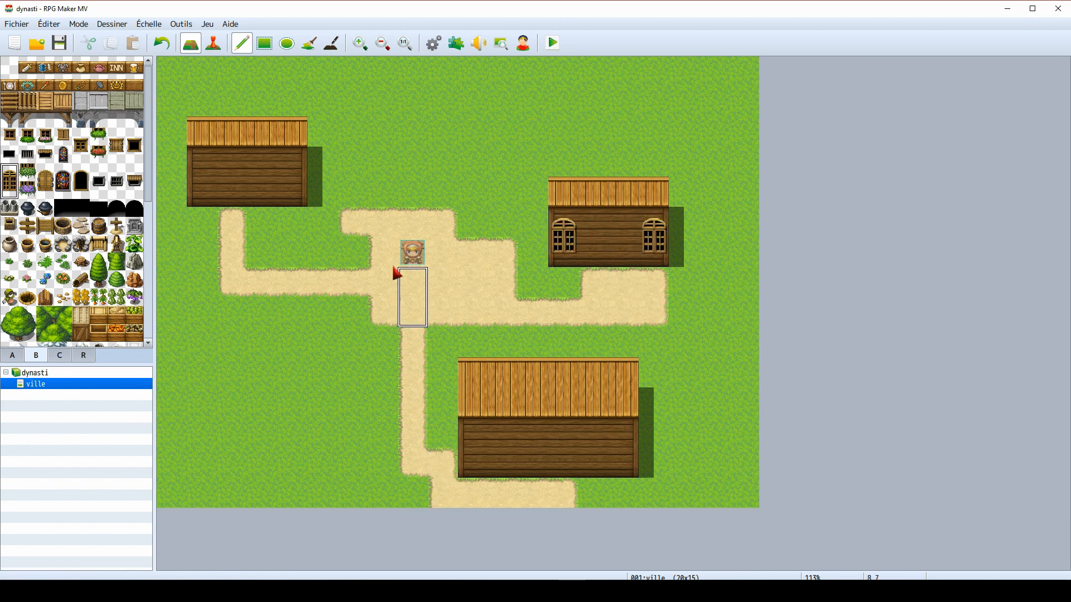
- Try removing the lower wall row of both upper houses with the Meadow tile, and undo the changes
left_click(12, 355)
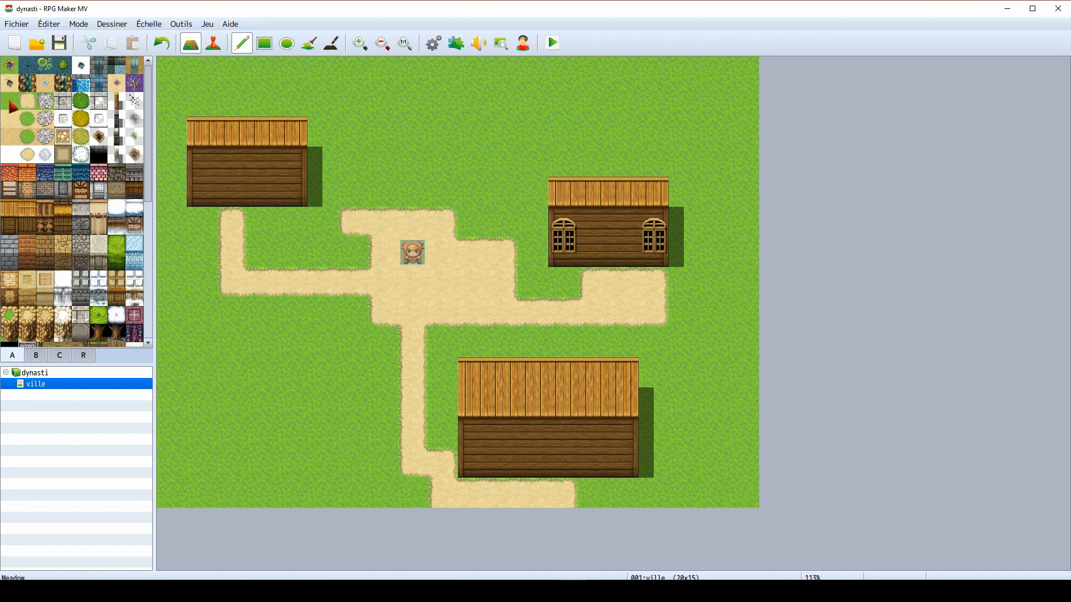
left_click_drag(334, 193, 173, 197)
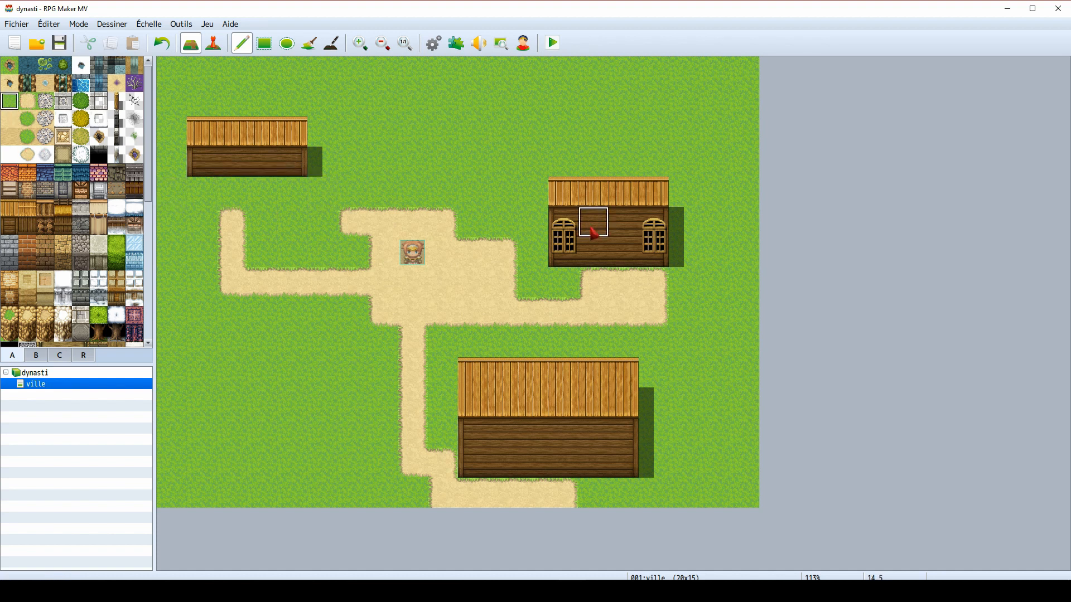
left_click_drag(683, 255, 519, 256)
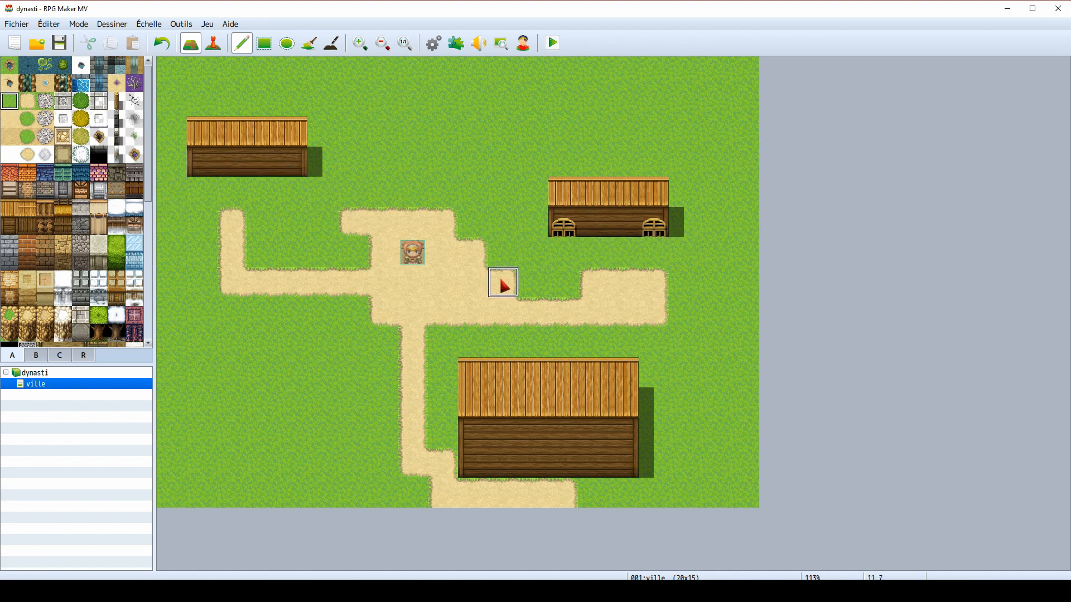
key("ctrl+z")
key("ctrl+z")
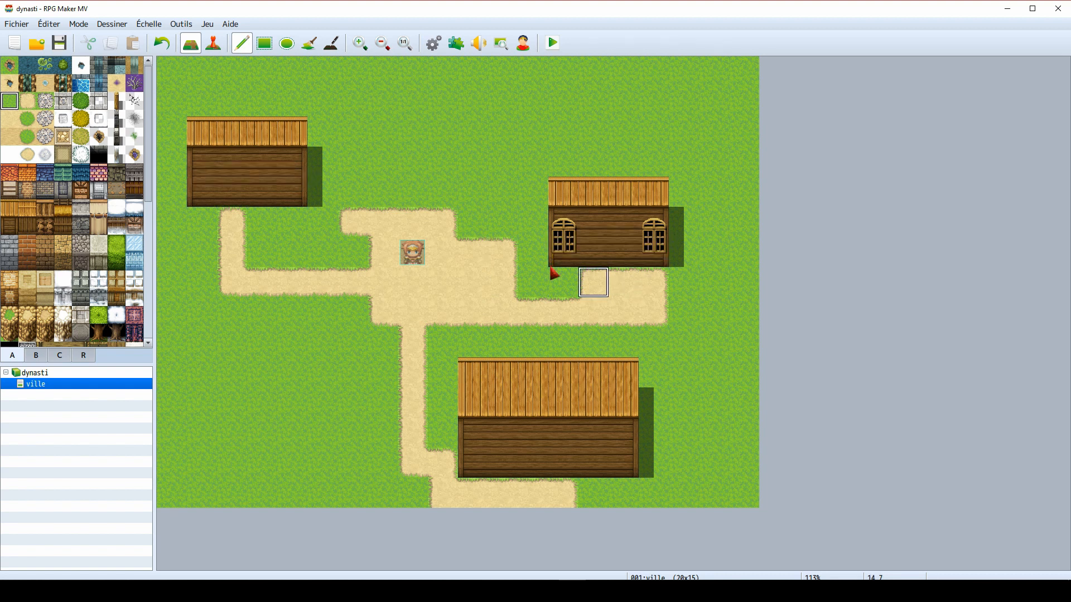
- Replace the upper-left house's lower wall row with Meadow grass and extend the sand path up to its wall
left_click_drag(332, 192, 188, 206)
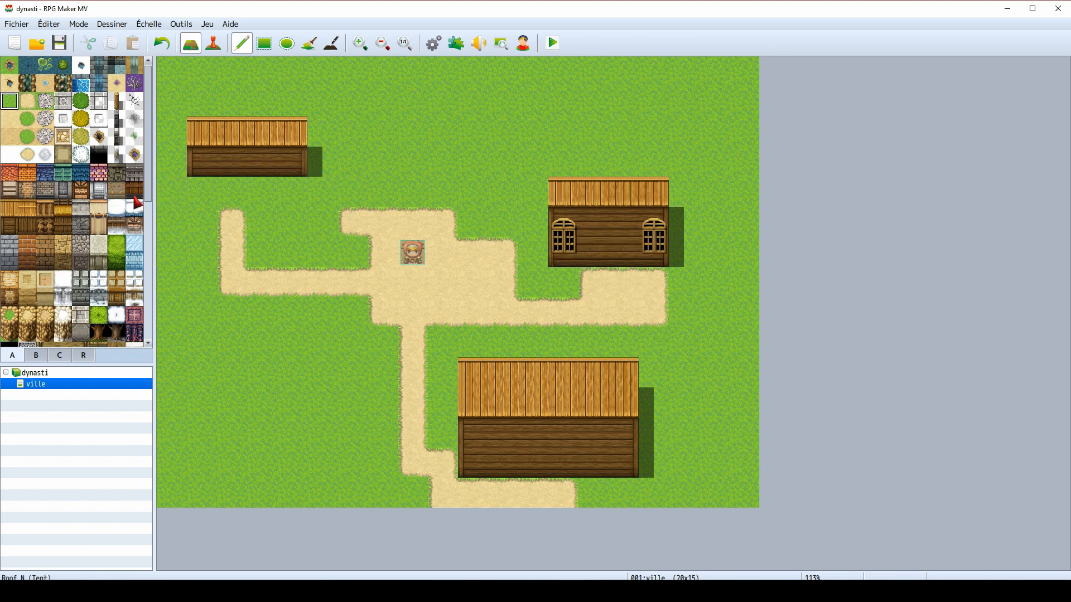
left_click(232, 193)
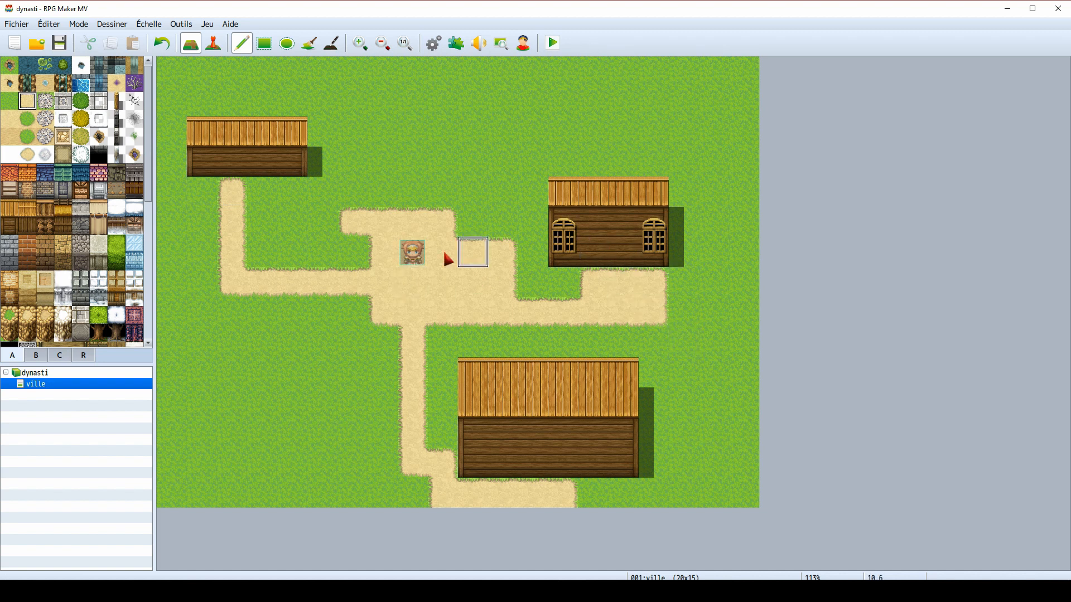
- Place a two-tile-wide black entrance between the windows of the upper-right house
left_click(59, 358)
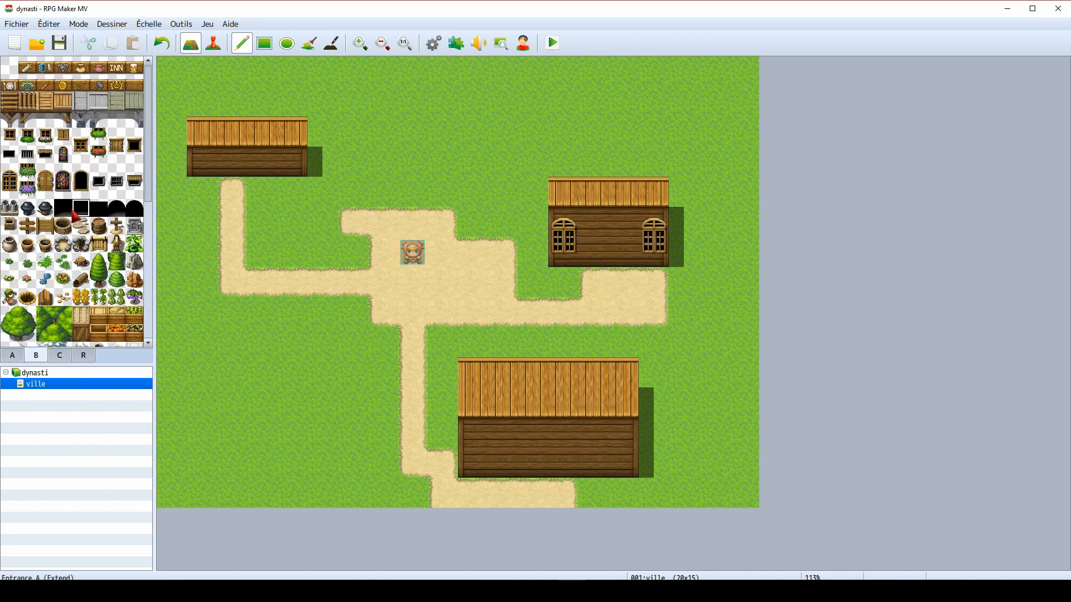
left_click(621, 248)
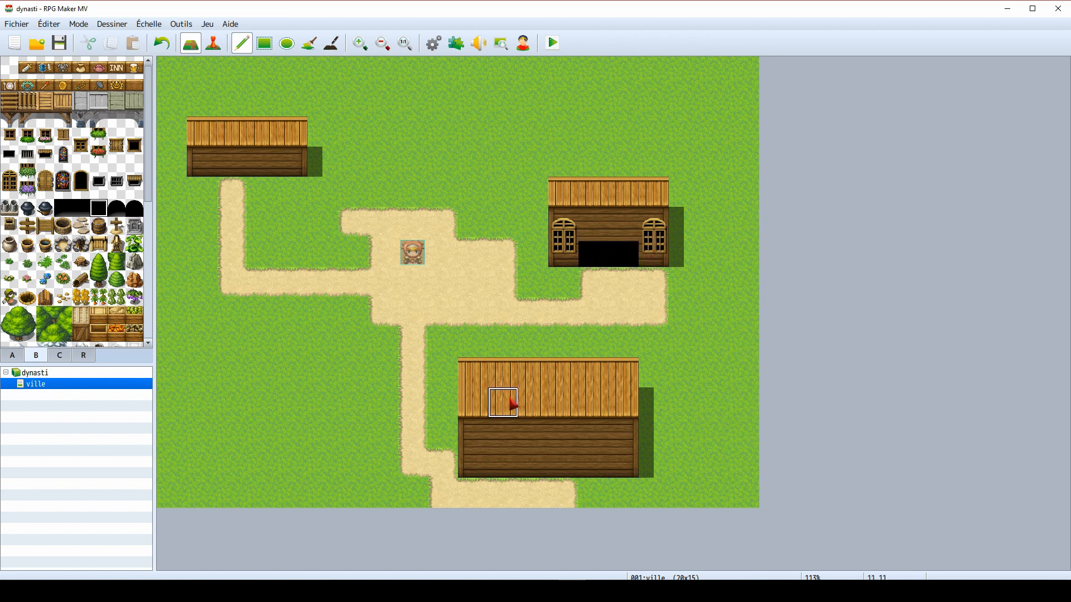
- Erase the upper-right house with grass and redraw it four tiles wide, one row higher, with one roof row and one wall row
left_click(13, 355)
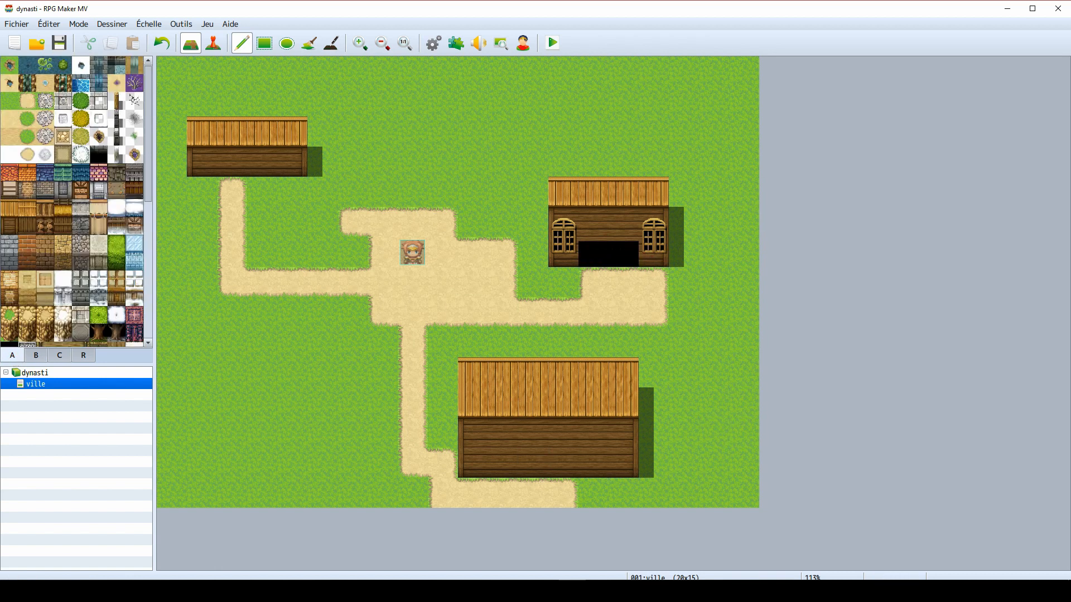
mouse_move(650, 229)
left_mouse_down()
mouse_move(580, 254)
mouse_move(636, 192)
mouse_move(629, 227)
left_mouse_up()
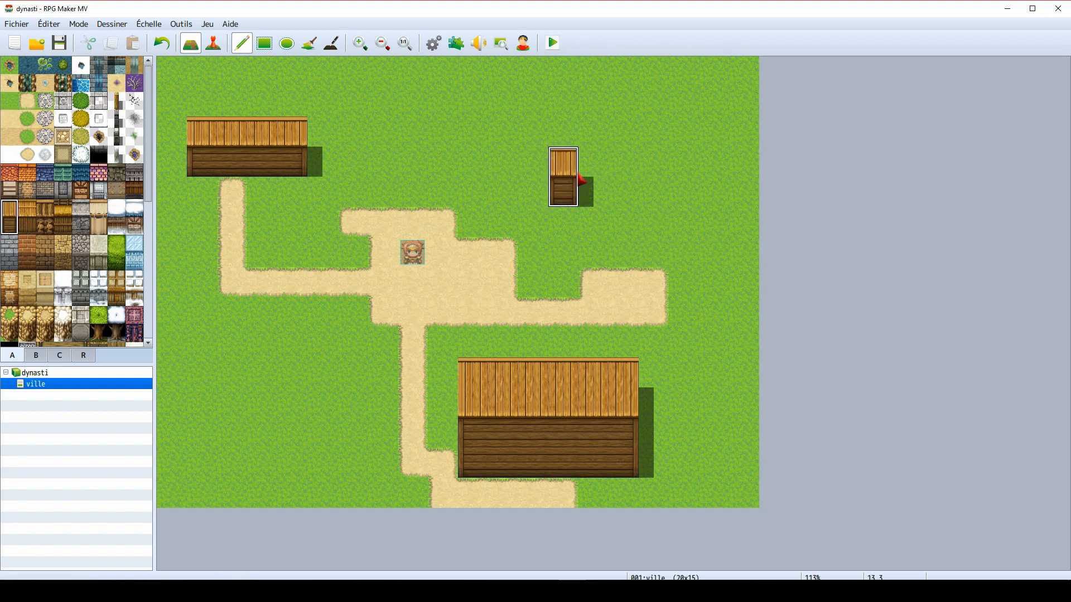
left_click_drag(581, 180, 641, 178)
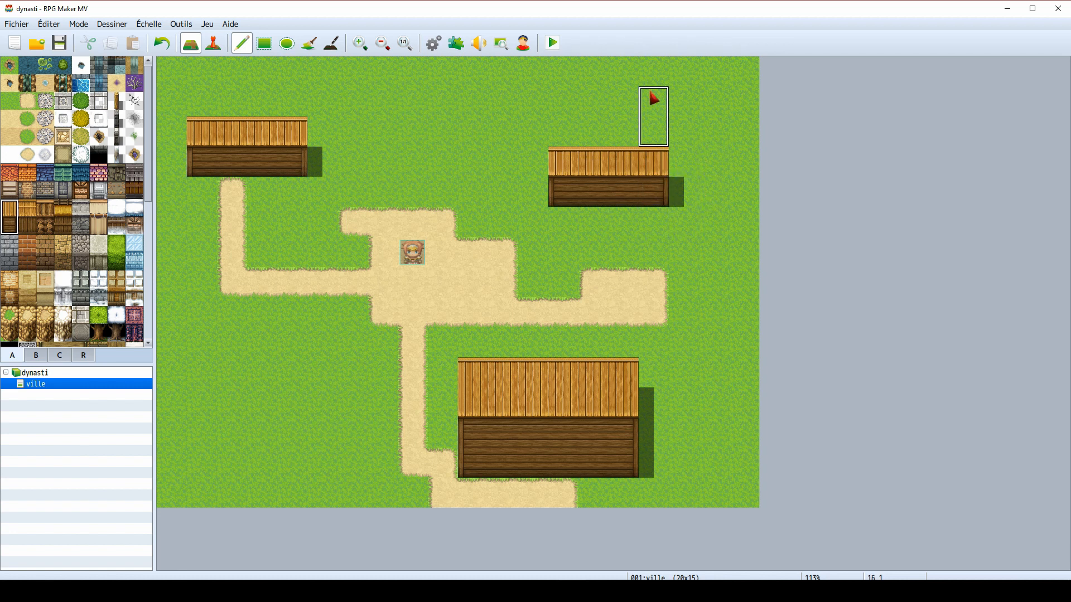
- Try a four-tile-wide house at the map's right edge, and undo it together with the upper-right house
left_click_drag(657, 270, 743, 271)
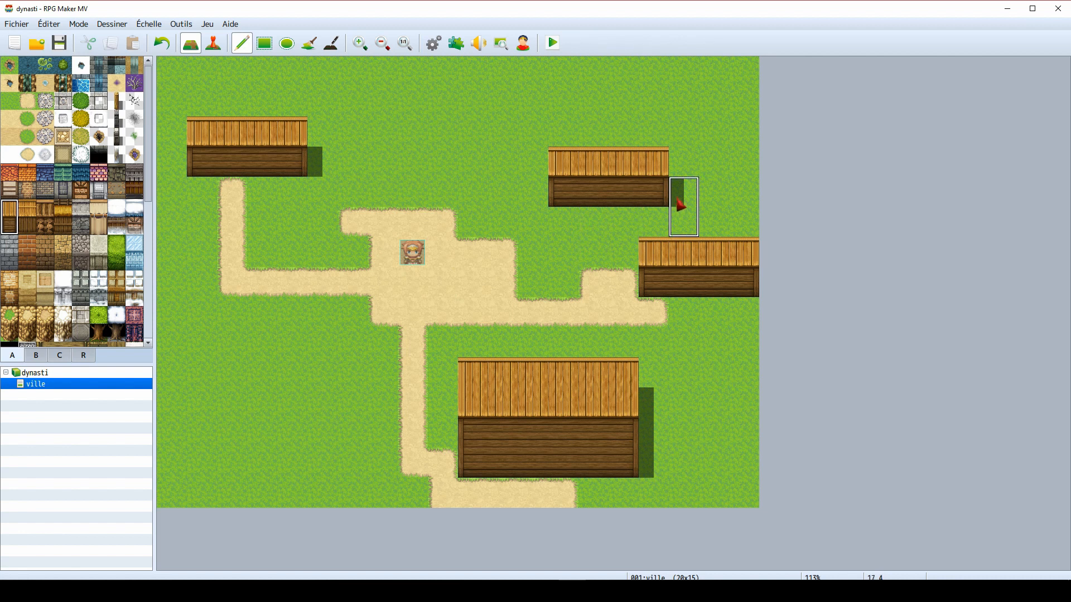
left_click(685, 172)
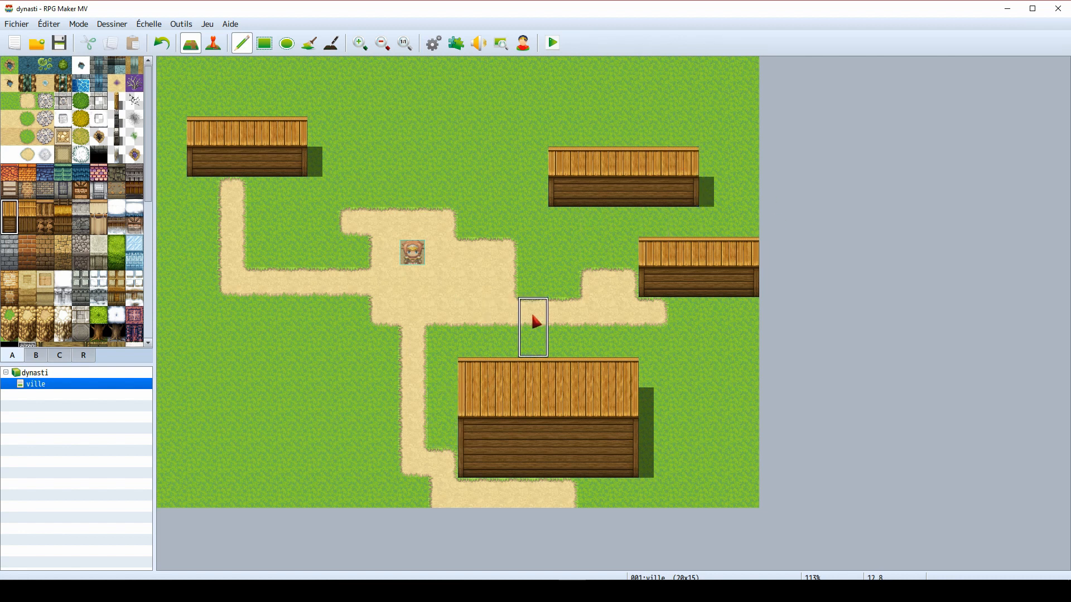
key("ctrl+z")
key("ctrl+z")
key("ctrl+z")
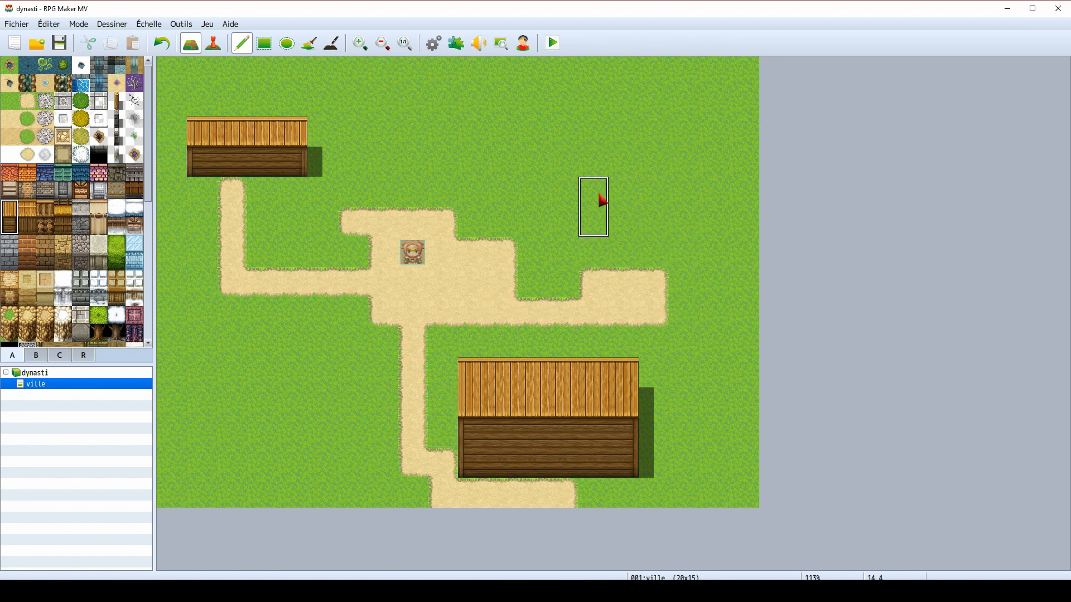
- Draw two three-tile-wide wooden houses with one roof row and one wall row, at the upper right and against the map's right edge
left_click_drag(599, 197, 632, 187)
left_click_drag(698, 272, 742, 263)
left_click(654, 207)
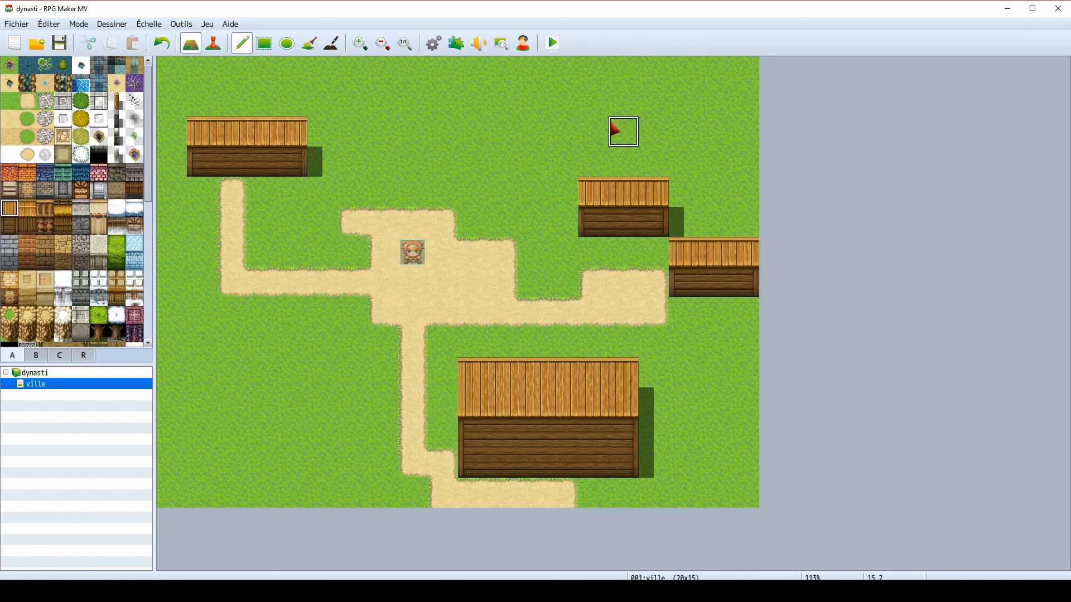
- Add a second roof row to the two houses on the map's right side and to the upper-left house
left_click_drag(591, 163, 652, 168)
left_click_drag(683, 222, 751, 227)
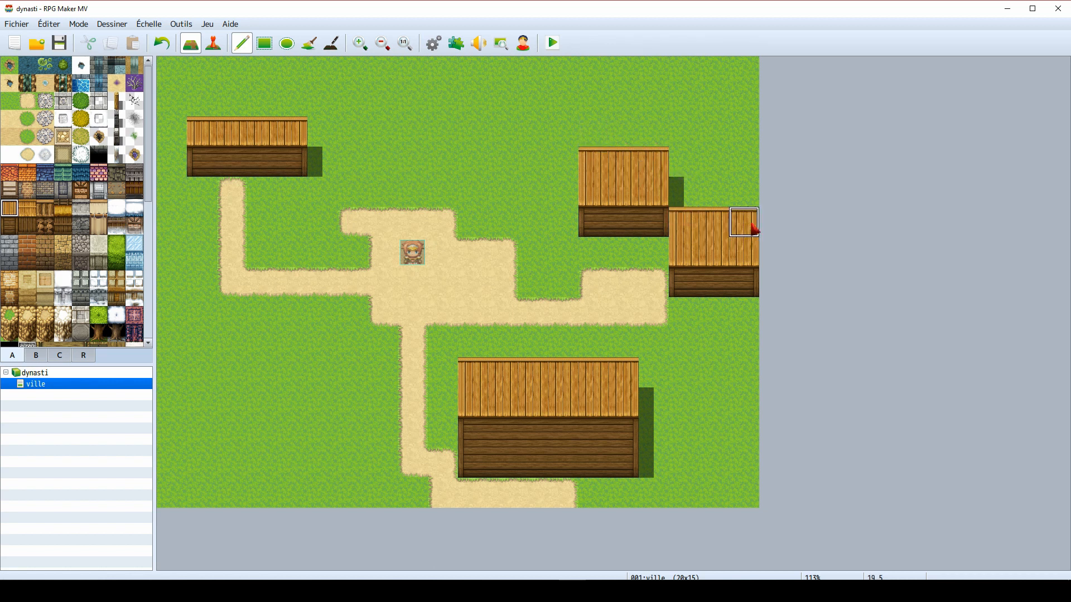
left_click_drag(190, 115, 282, 112)
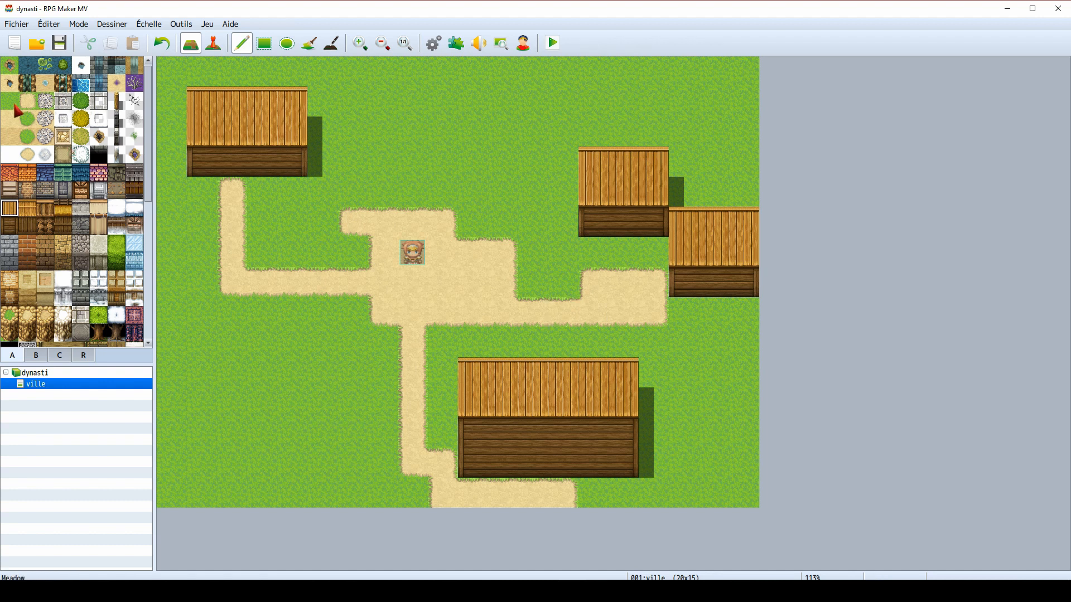
- Extend the sand path up to the walls of the two right-hand houses
left_click(624, 254)
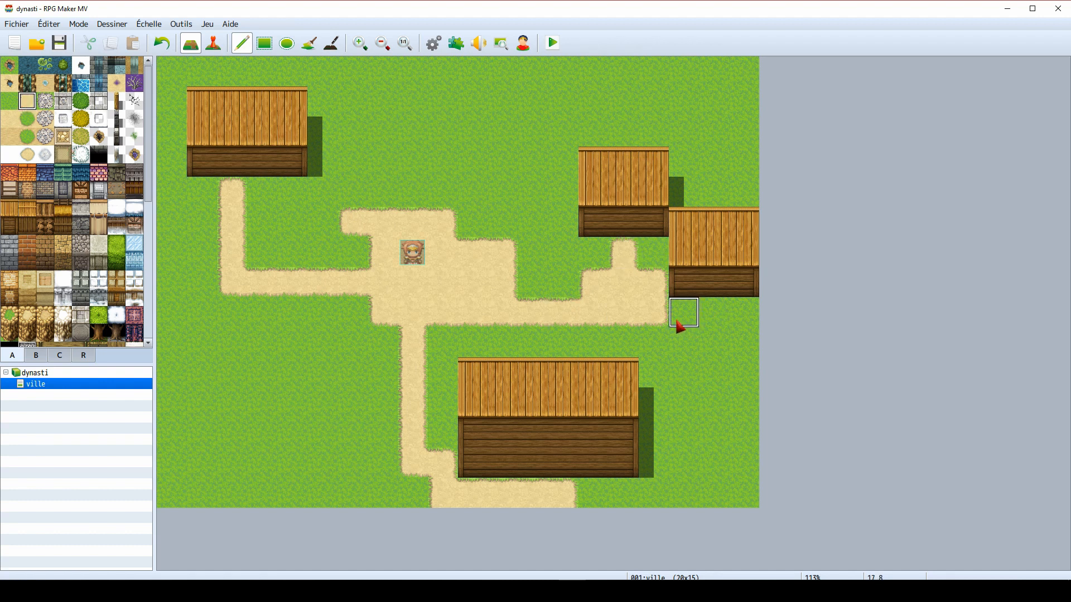
left_click(714, 316)
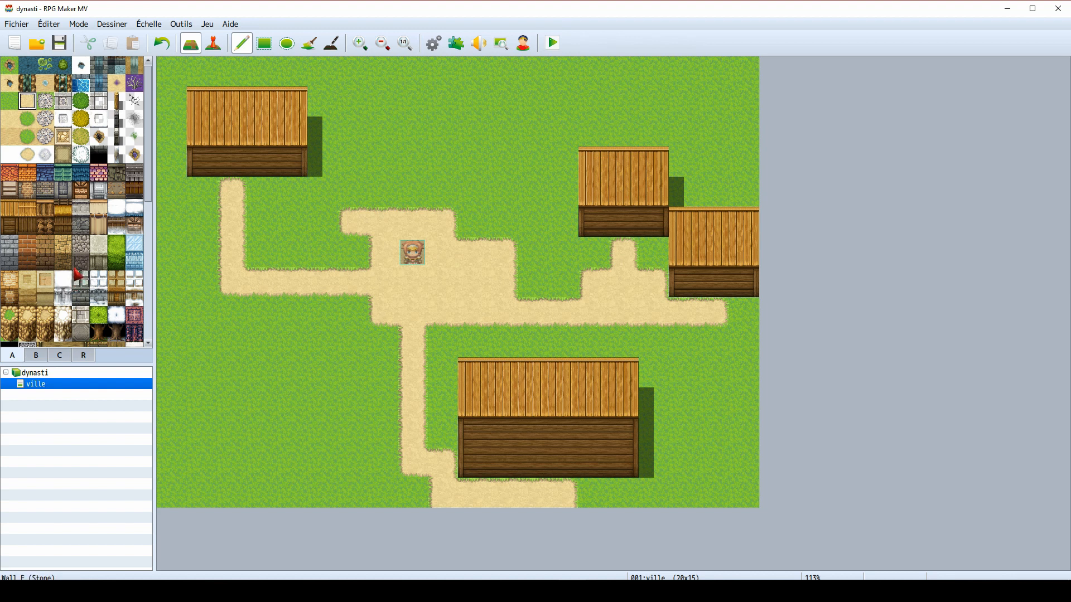
- Paint dark green grass patches north of the plaza and in the lower-left area, plus a single tile beside the large house
left_click(81, 101)
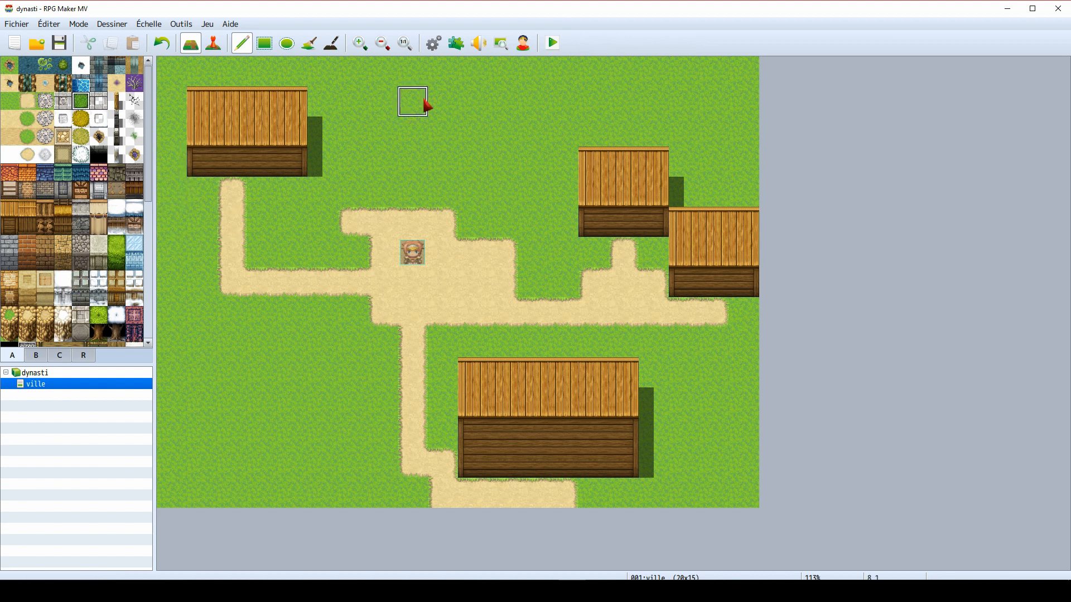
left_click_drag(413, 101, 533, 222)
left_click_drag(262, 373, 291, 463)
left_click(684, 403)
- Set the size of the ville map to 20 tiles wide and 19 tiles high
double_click(35, 386)
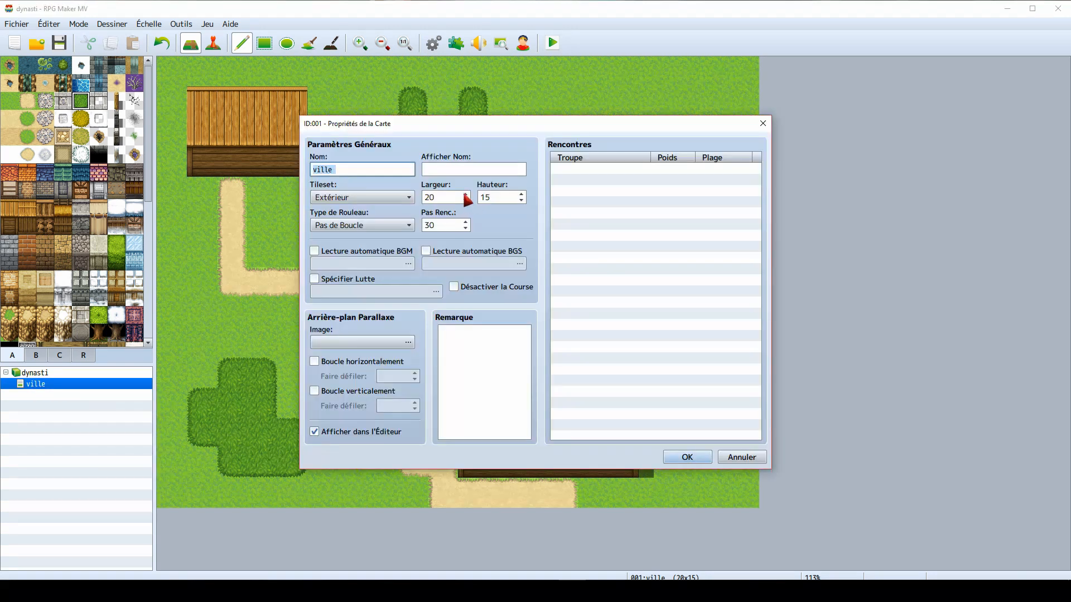
double_click(465, 194)
double_click(522, 194)
double_click(522, 194)
left_click(687, 457)
scroll(369, 379, "down", 2)
right_click(51, 385)
left_click(68, 393)
double_click(466, 201)
left_click(686, 456)
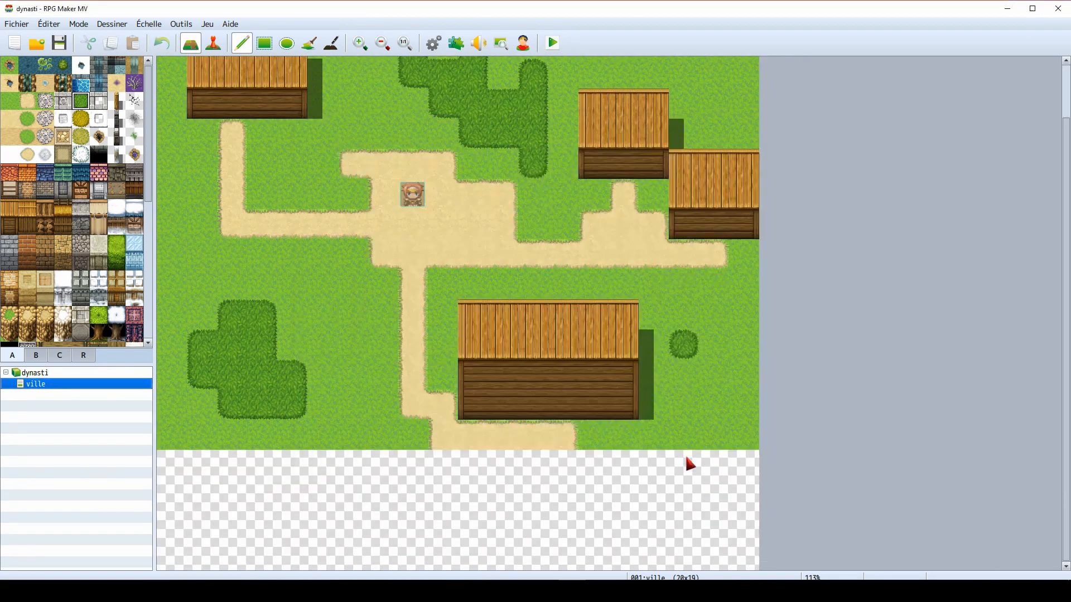
- Set the ville map's width to 22 and its height to 16 tiles
right_click(39, 384)
left_click(58, 393)
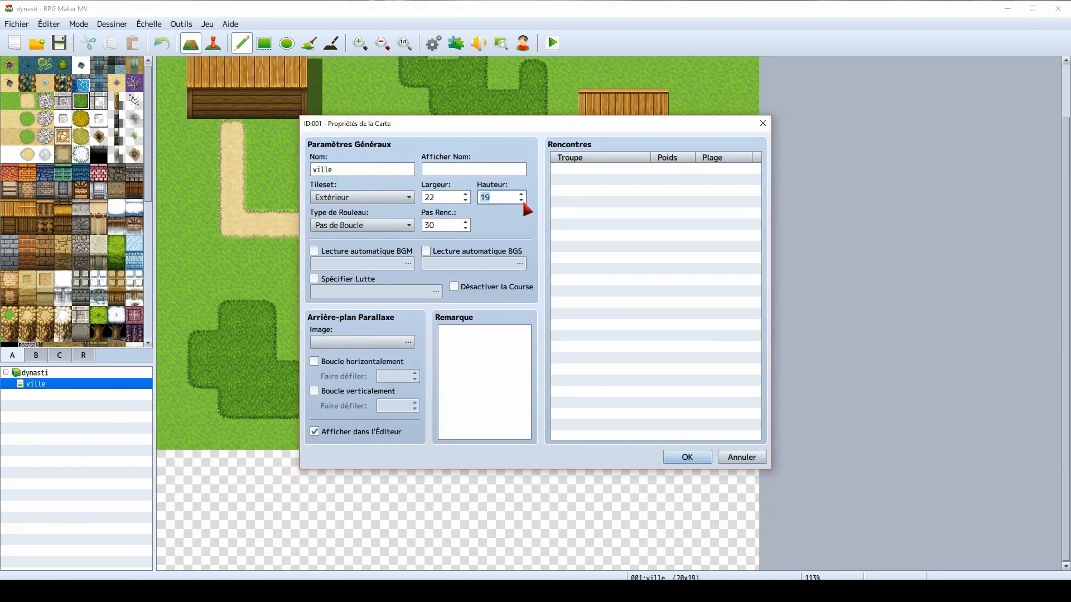
type("16")
key("Return")
- Try a row of large trees along the lower-left edge of the map, and undo them
left_click(36, 355)
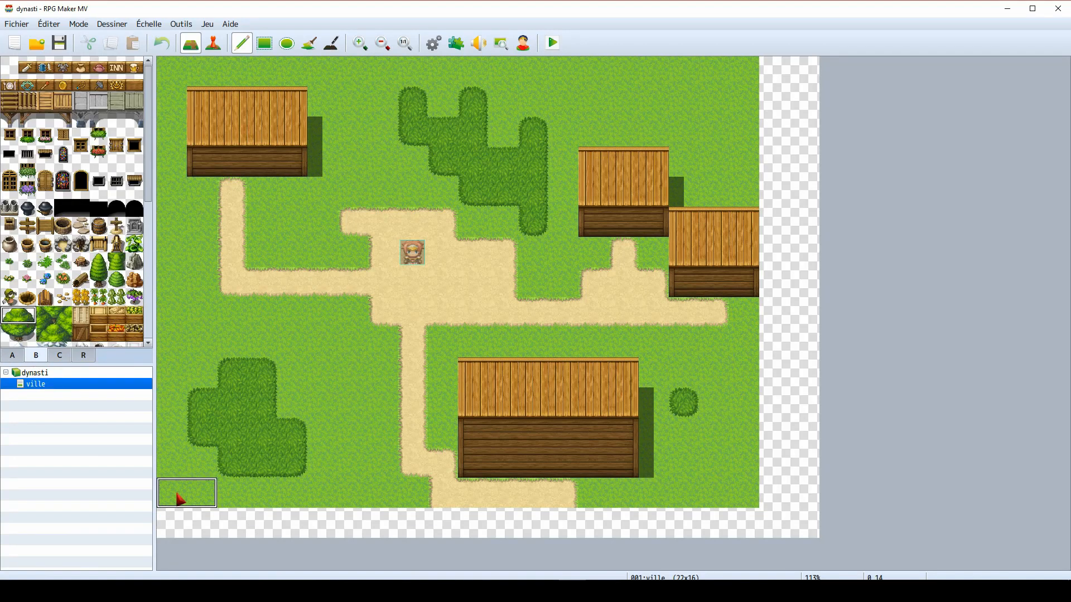
left_click_drag(9, 316, 27, 333)
left_click(174, 495)
left_click(233, 495)
left_click(292, 496)
left_click(380, 514)
key("ctrl+z")
key("ctrl+z")
key("ctrl+z")
key("ctrl+z")
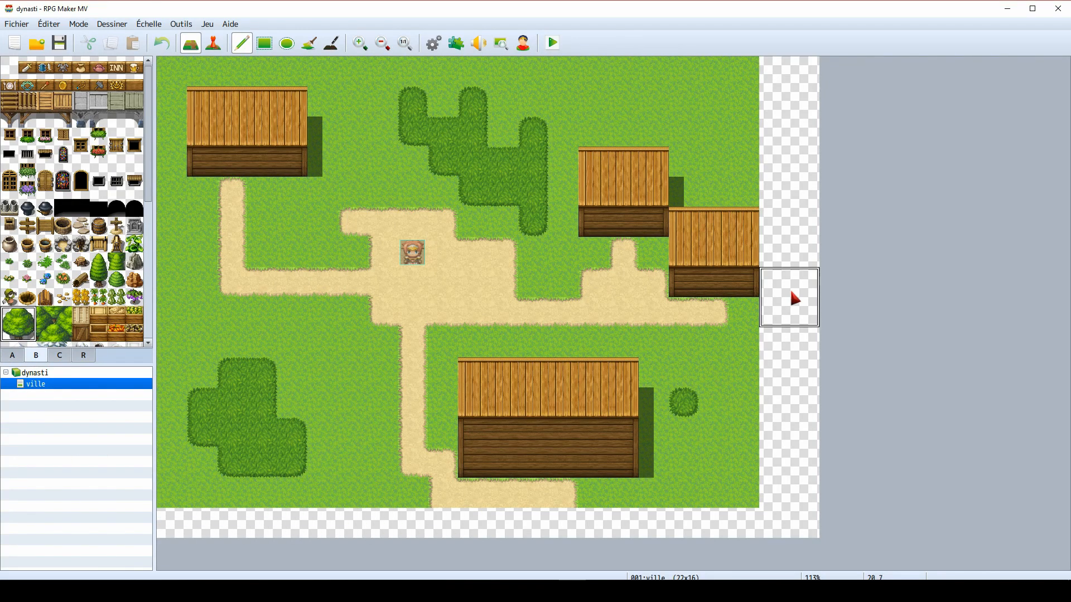
- Fill the map's empty new columns and bottom row with Meadow grass
scroll(63, 184, "down", 2)
left_click(12, 355)
left_click(9, 252)
mouse_move(797, 73)
left_mouse_down()
mouse_move(802, 409)
mouse_move(753, 524)
mouse_move(774, 341)
left_mouse_up()
- Line the map's right edge with a continuous column of trees from top to bottom
scroll(50, 301, "up", 1)
left_click(41, 356)
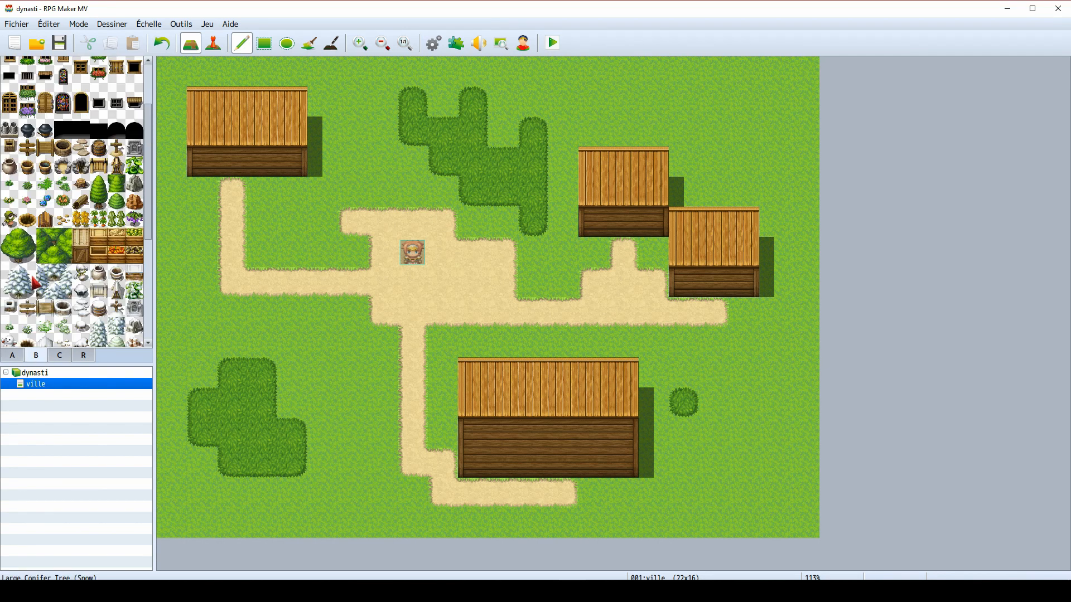
left_click_drag(803, 72, 804, 521)
- Try a cluster of overlapping large trees in the lower-right corner, and undo all of them
left_click_drag(10, 238, 26, 255)
left_click_drag(747, 403, 746, 376)
left_click(718, 430)
left_click(776, 463)
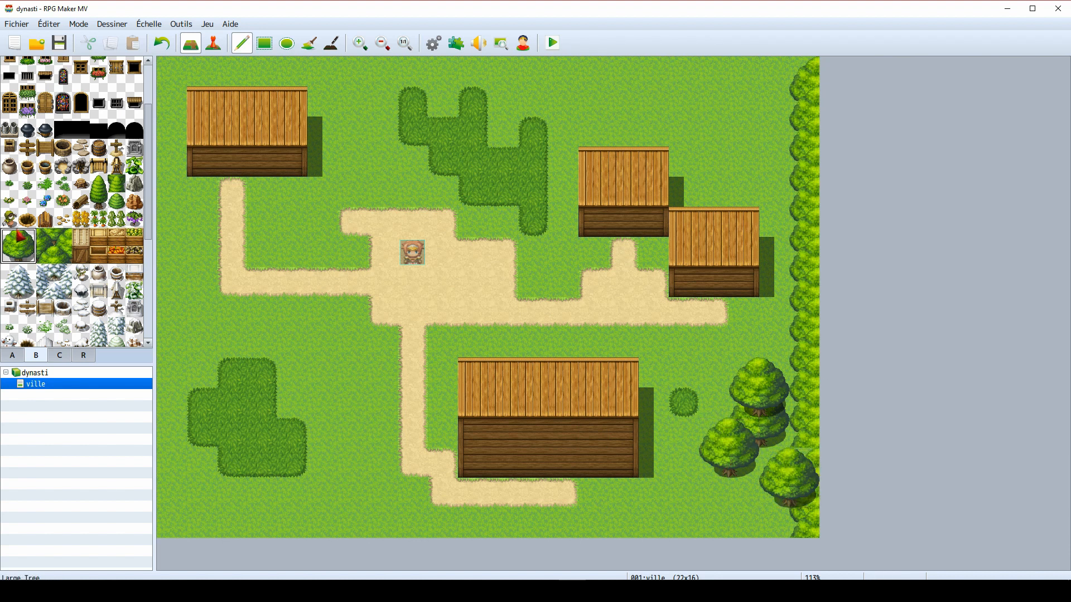
left_click(12, 236)
left_click(774, 404)
left_click(27, 238)
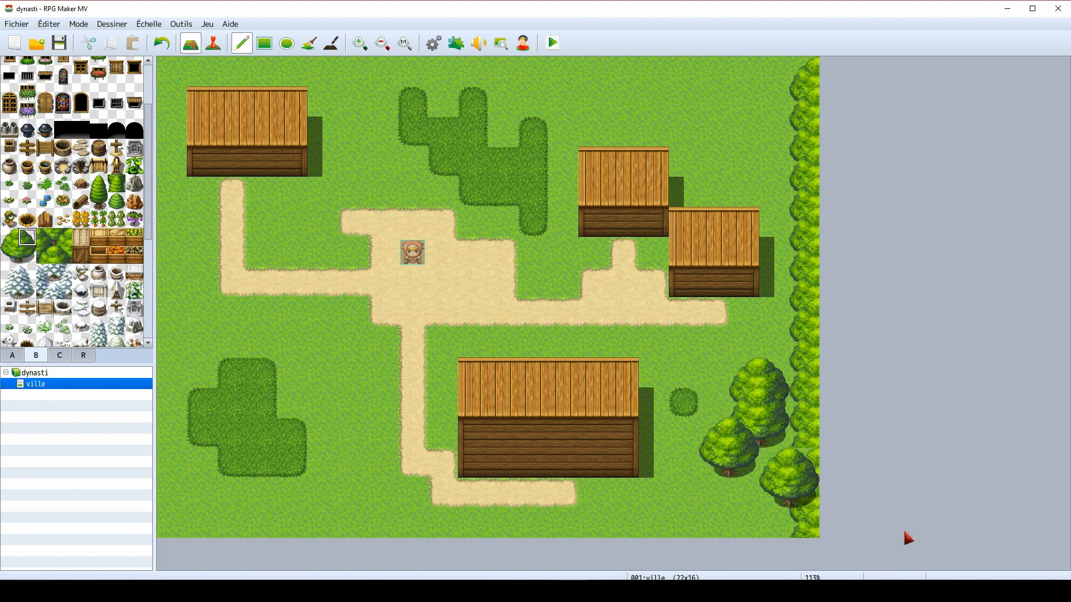
key("ctrl+z")
key("ctrl+z")
left_click_drag(11, 237, 26, 255)
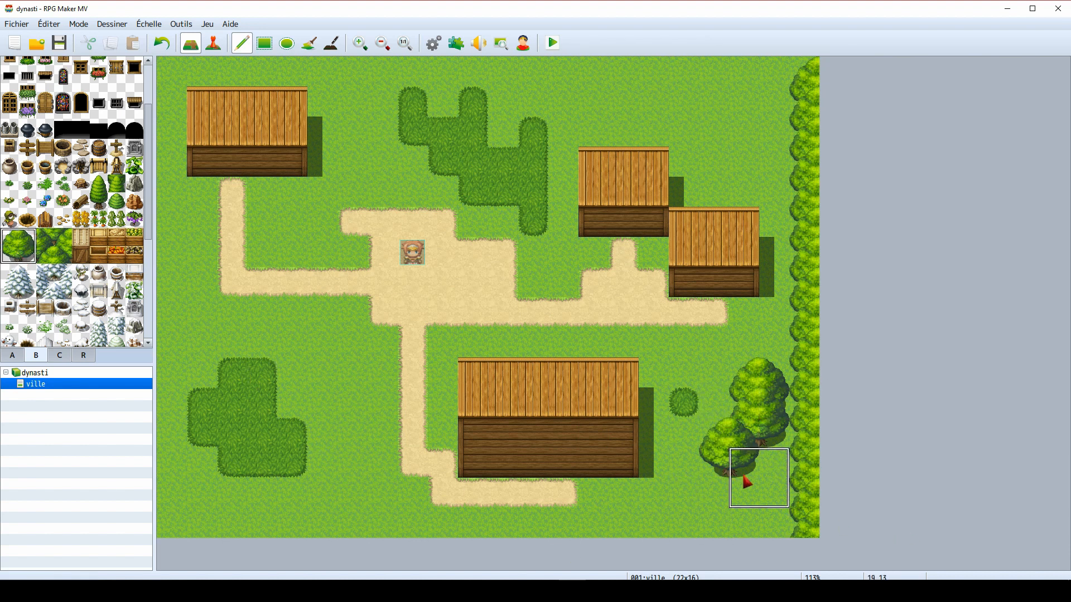
key("ctrl+z")
key("ctrl+z")
- Place one large tree below the right-hand house, and undo the other large trees tried around it
left_click(746, 343)
left_click(716, 373)
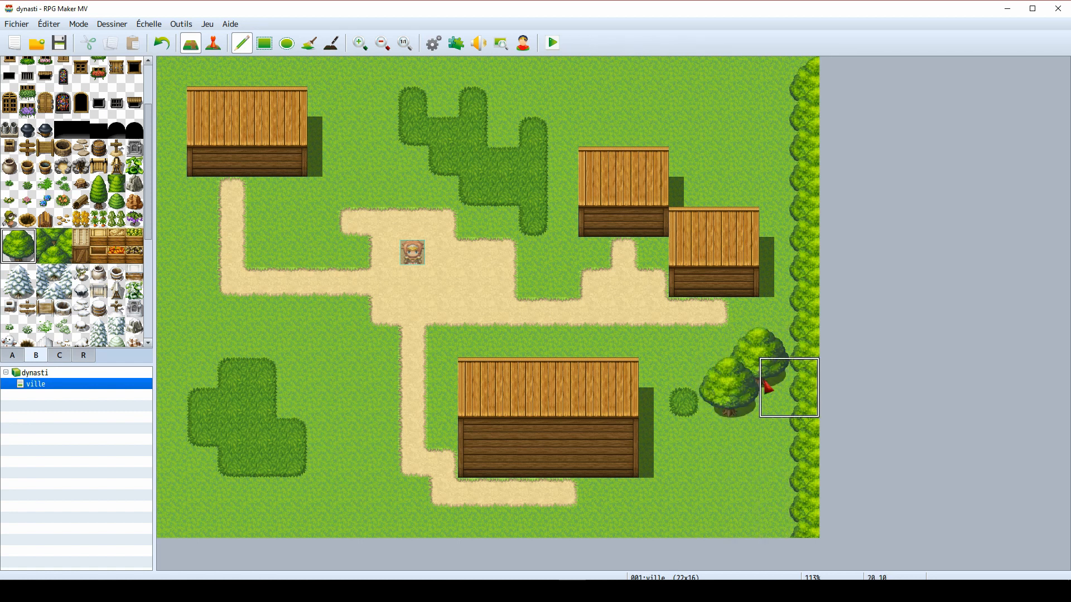
left_click(764, 382)
left_click(744, 433)
left_click(712, 410)
left_click(655, 493)
left_click(744, 496)
key("ctrl+z")
key("ctrl+z")
key("ctrl+z")
key("ctrl+z")
key("ctrl+z")
left_click(746, 405)
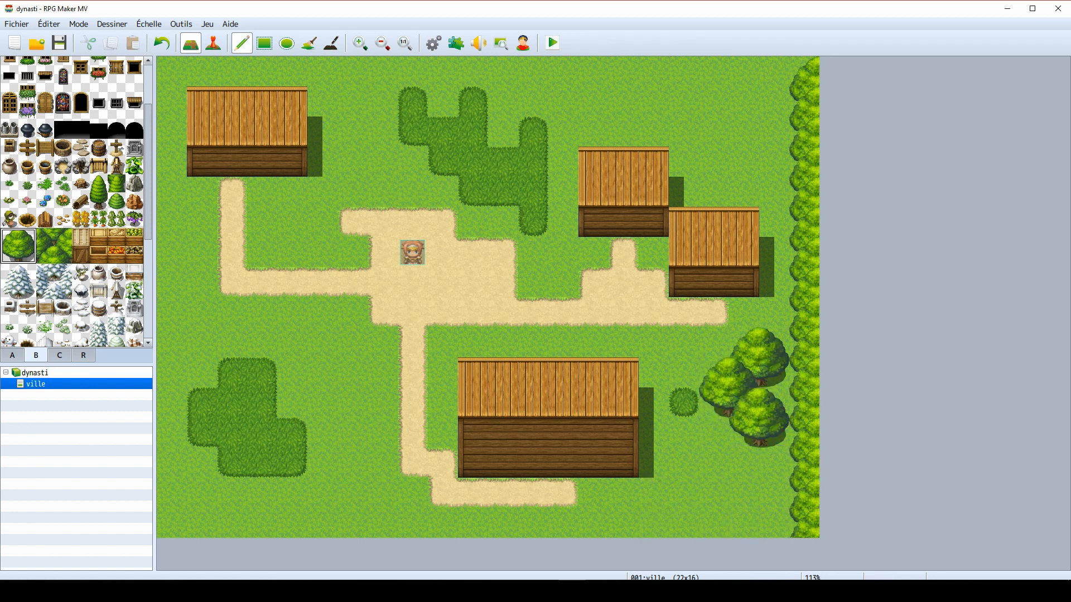
left_click(719, 436)
key("ctrl+z")
key("ctrl+z")
key("ctrl+z")
- Place four more large trees between the large house and the map's lower-right corner, undoing one misplaced tree
left_click(718, 406)
left_click(686, 376)
key("ctrl+z")
left_click(658, 439)
left_click(720, 467)
left_click(752, 497)
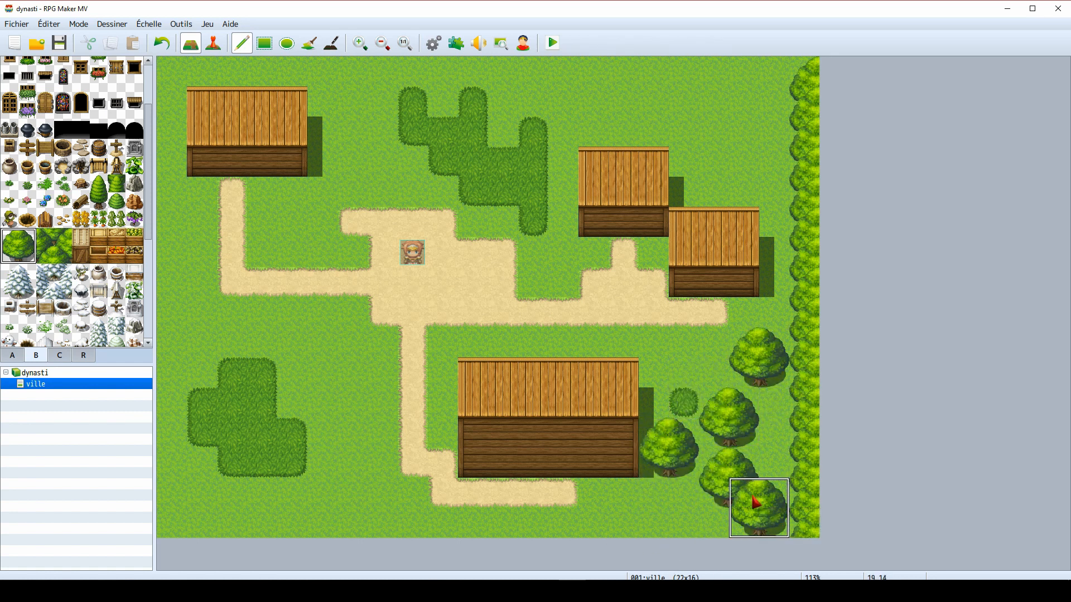
- Line the map's top, left and bottom edges with large trees, using their lower halves on top and upper halves at the bottom
left_click_drag(10, 255, 27, 255)
left_click(745, 69)
left_click(773, 69)
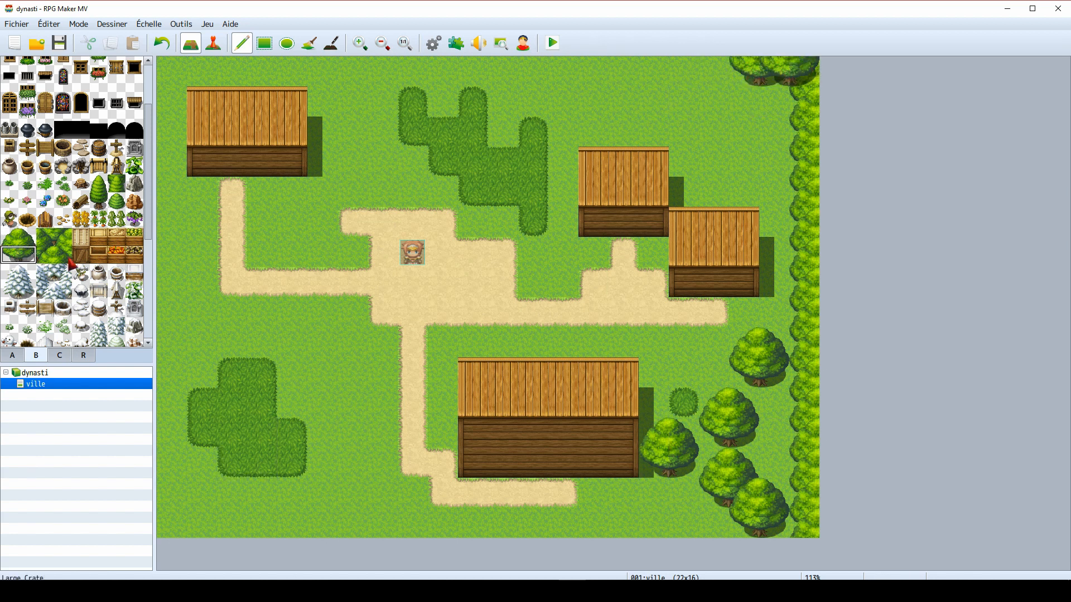
left_click(654, 69)
left_click(675, 69)
left_click(578, 68)
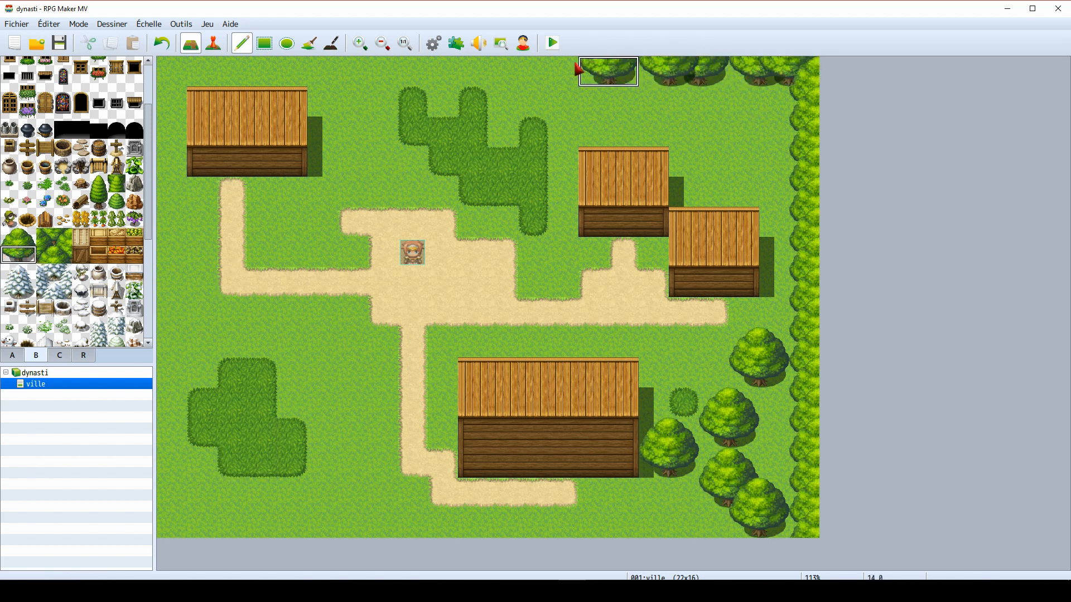
left_click(544, 68)
mouse_move(507, 68)
left_mouse_down()
mouse_move(174, 63)
mouse_move(172, 195)
mouse_move(184, 266)
mouse_move(172, 284)
mouse_move(172, 525)
left_mouse_up()
left_click_drag(10, 237, 27, 237)
mouse_move(173, 525)
left_mouse_down()
mouse_move(491, 541)
mouse_move(804, 535)
left_mouse_up()
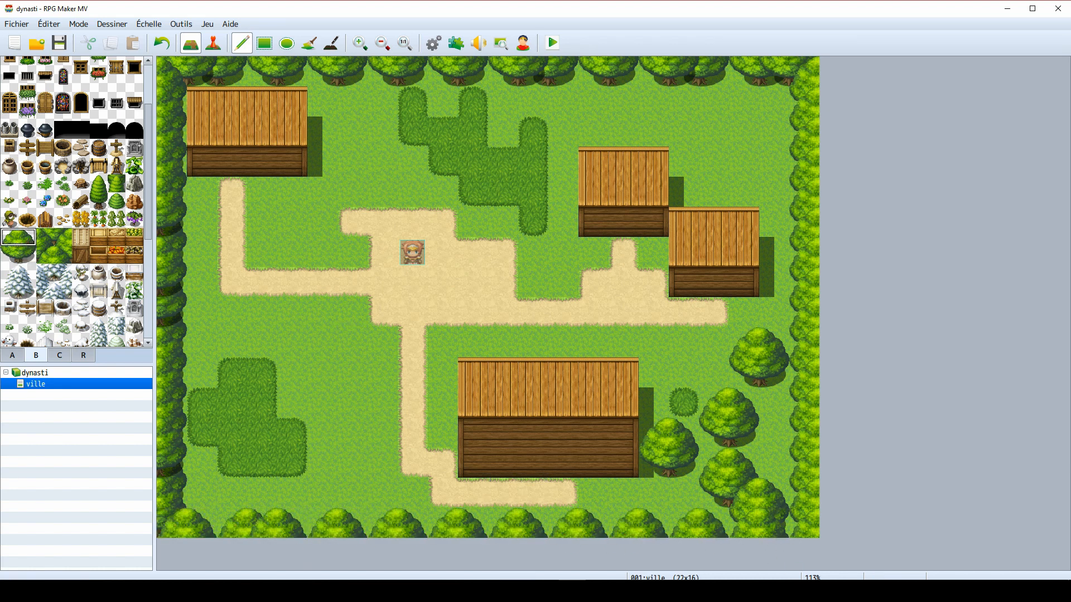
- Add a window with plants and a black entrance to the upper-right house, and a black entrance to the house beside it
scroll(72, 201, "up", 3)
left_click(27, 136)
left_click(594, 222)
left_click(107, 211)
left_click(623, 223)
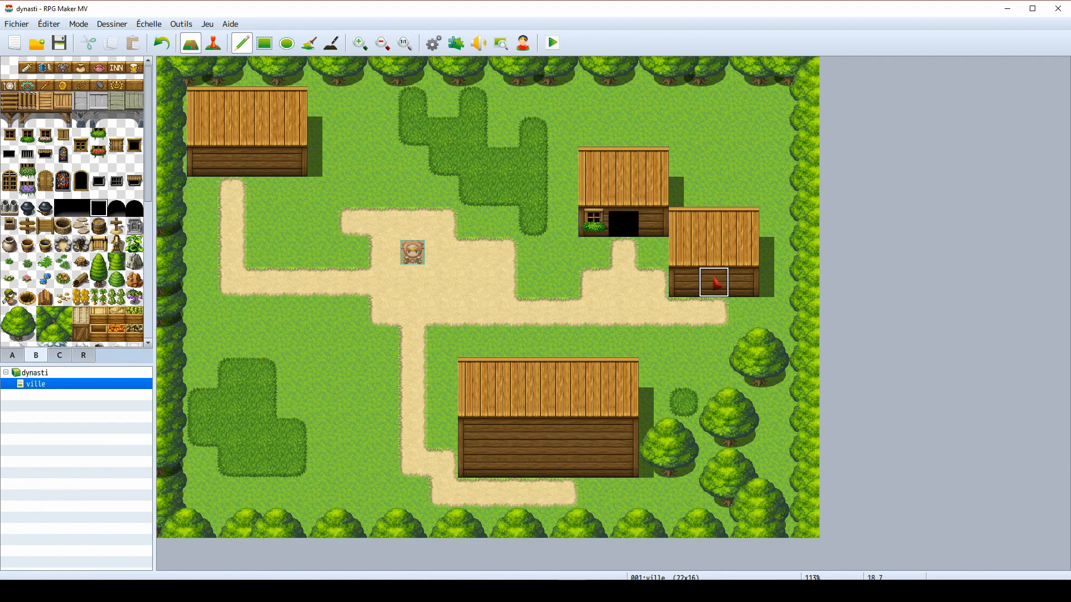
left_click(714, 283)
- Try two arched windows and a black entrance on the large house, and undo them
left_click_drag(9, 174, 9, 190)
left_click(504, 447)
left_click(593, 447)
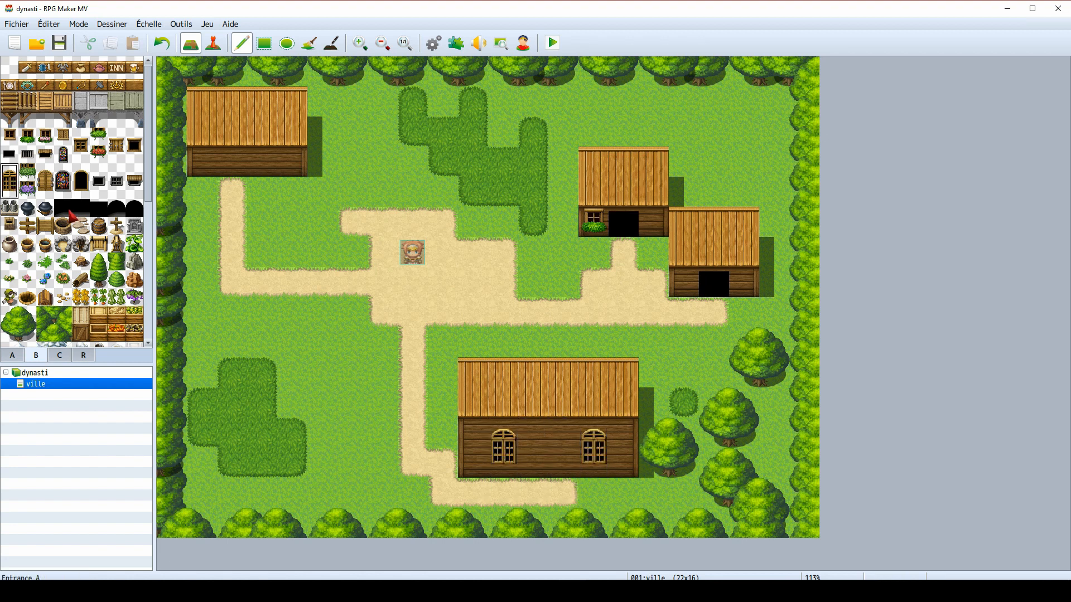
left_click(99, 210)
left_click(563, 464)
key("ctrl+z")
key("ctrl+z")
key("ctrl+z")
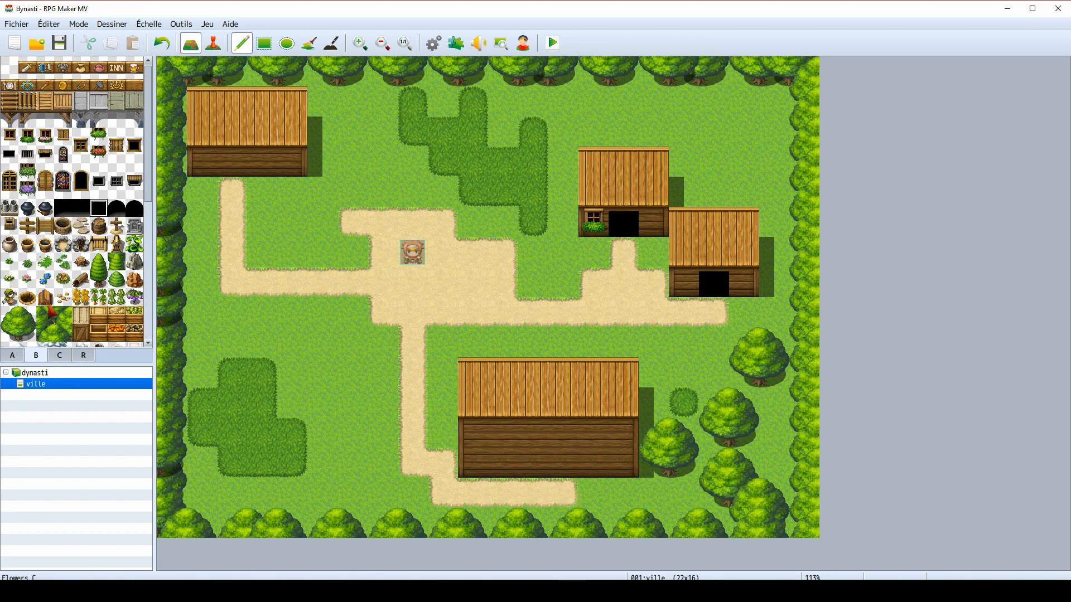
- Narrow the large house by replacing its rightmost column with Meadow grass
scroll(52, 313, "down", 1)
left_click(12, 355)
scroll(67, 220, "up", 1)
left_click(10, 101)
left_click_drag(624, 375, 623, 463)
- Paint a dark green grass patch beside the large house's roof and two single tiles near the lower-left patch
left_click(81, 101)
left_click_drag(683, 374, 632, 400)
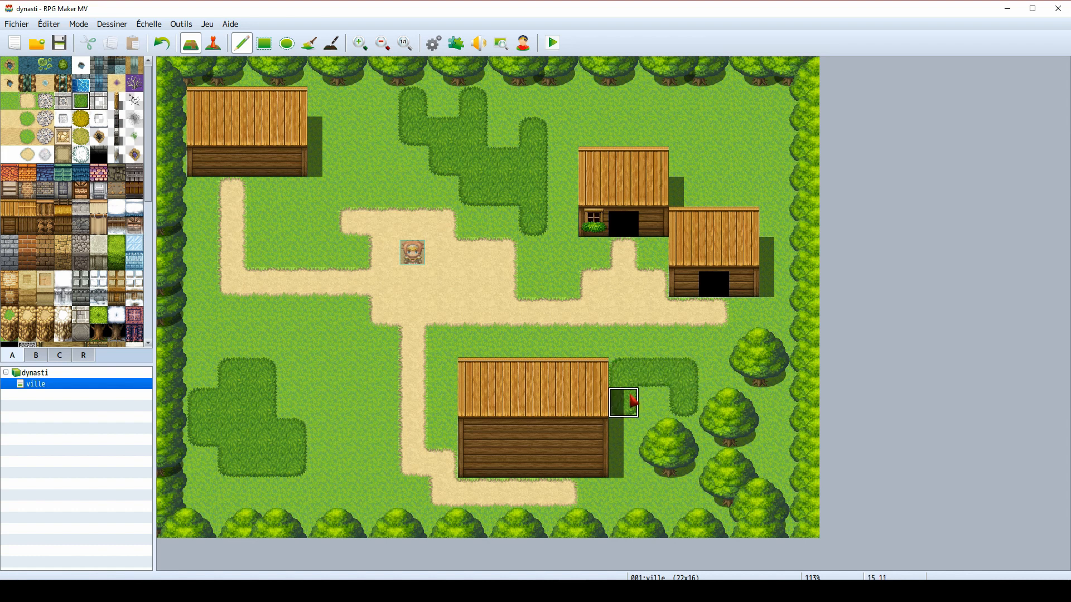
left_click(292, 341)
left_click(322, 371)
- Place the Dragon Statue in the middle of the plaza
left_click(60, 355)
scroll(73, 223, "down", 5)
left_click(109, 240)
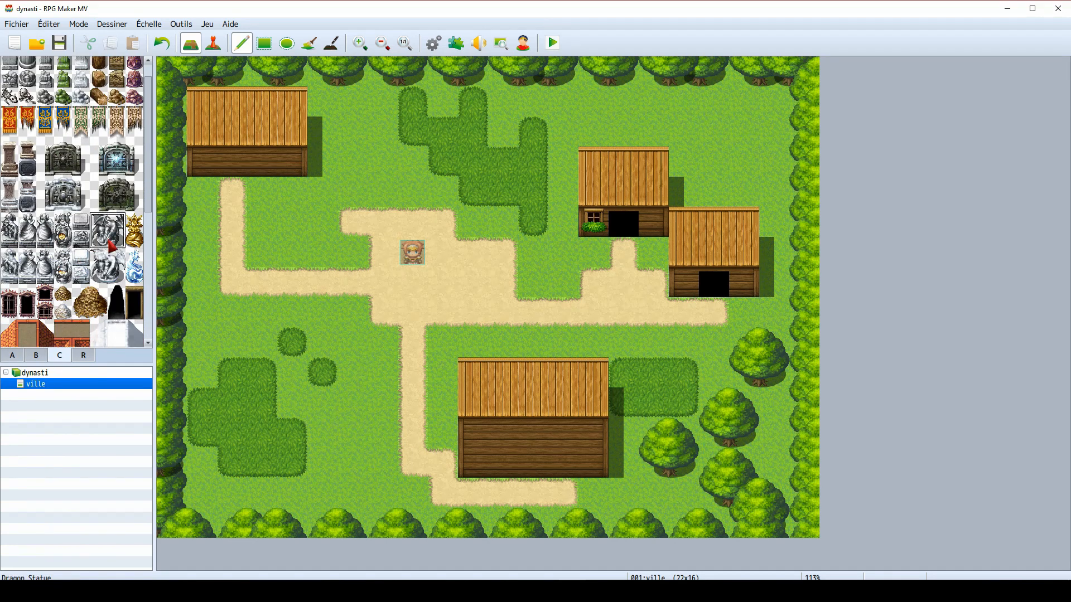
left_click(411, 251)
- Repave the plaza around the statue and all sand paths with grey cobblestone
left_click(12, 355)
left_click(45, 119)
mouse_move(232, 193)
left_mouse_down()
mouse_move(232, 282)
mouse_move(292, 281)
mouse_move(244, 293)
mouse_move(410, 234)
mouse_move(405, 310)
mouse_move(385, 311)
left_mouse_up()
left_click(46, 101)
left_click(473, 282)
left_click(502, 224)
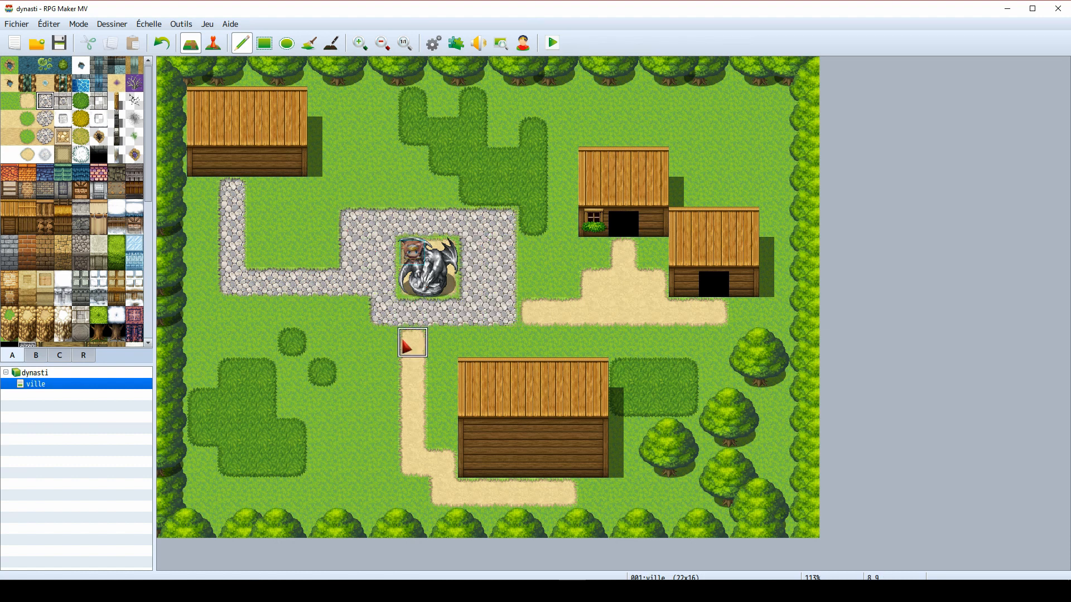
mouse_move(406, 346)
left_mouse_down()
mouse_move(443, 478)
mouse_move(564, 491)
left_mouse_up()
mouse_move(531, 312)
left_mouse_down()
mouse_move(650, 304)
mouse_move(714, 313)
left_mouse_up()
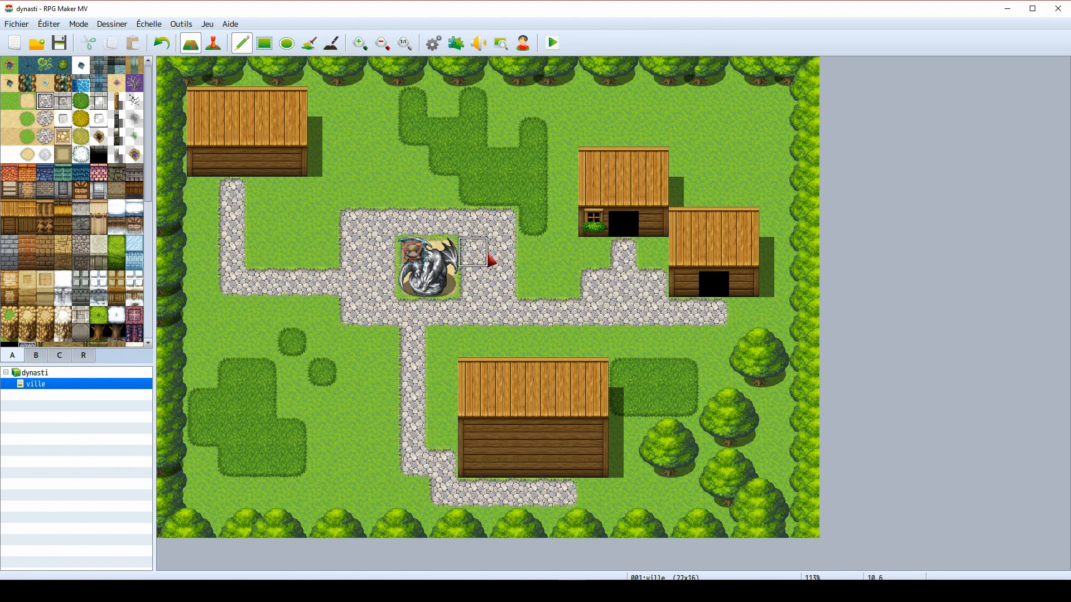
- Lay a ploughed field three tiles wide and two tiles high over the lower-left dark grass patch
scroll(59, 243, "down", 5)
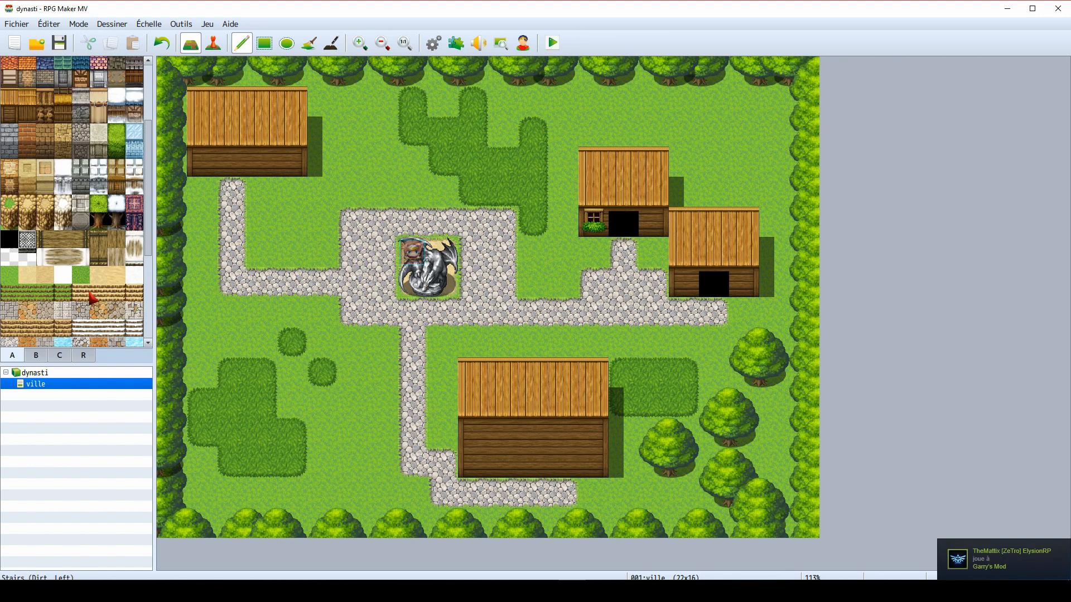
left_click_drag(10, 277, 9, 295)
left_click_drag(200, 373, 257, 378)
- Scatter three blue flower tiles and three orange flower tiles over the grass around the village
left_click(36, 355)
left_click(45, 245)
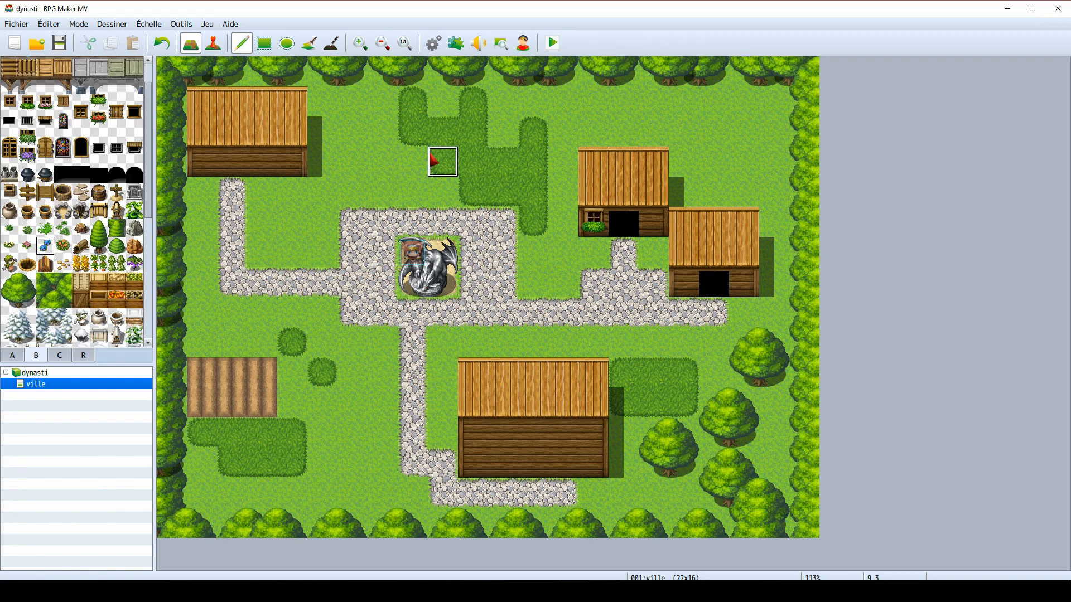
left_click(352, 161)
left_click(744, 102)
left_click(714, 341)
left_click(63, 246)
left_click(353, 402)
left_click(503, 341)
left_click(262, 220)
- Plant carrots in the two left columns of the ploughed field
left_click(99, 264)
left_click_drag(200, 372, 231, 403)
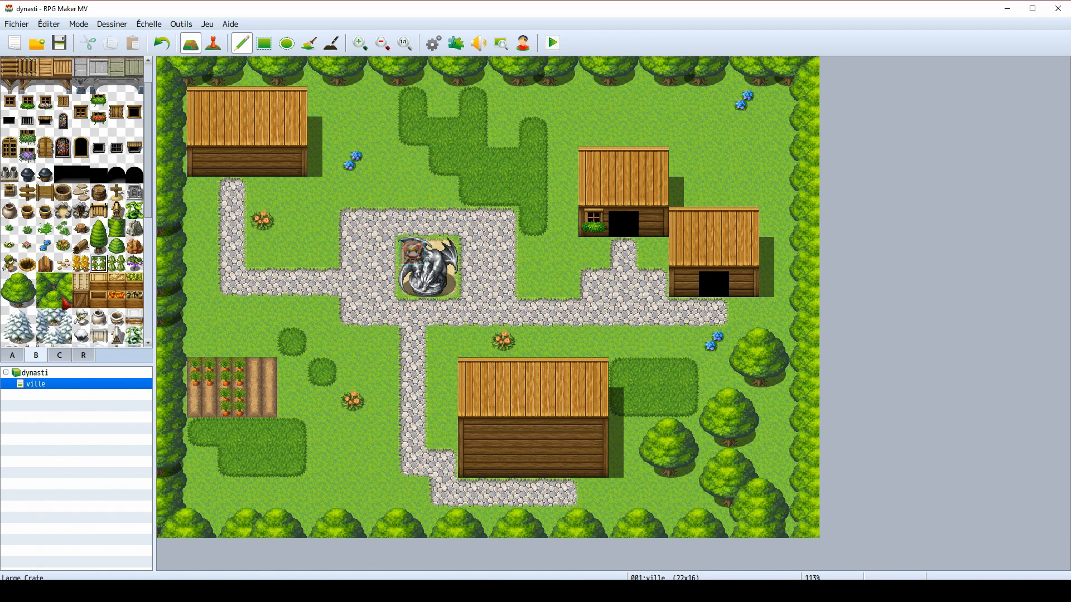
- Place a three-tile-high street lamp on the grass just west of the plaza
scroll(70, 290, "down", 5)
left_click(63, 251)
left_click(323, 190)
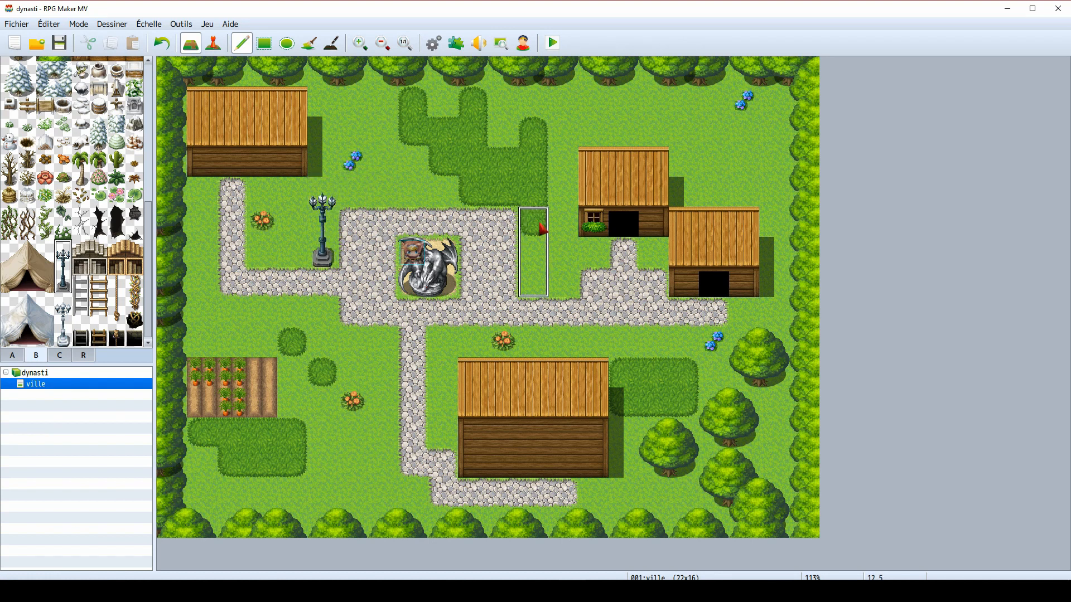
- Place two more street lamps, one on the grass just east of the plaza and one at its southwest corner
left_click(533, 220)
left_click(383, 296)
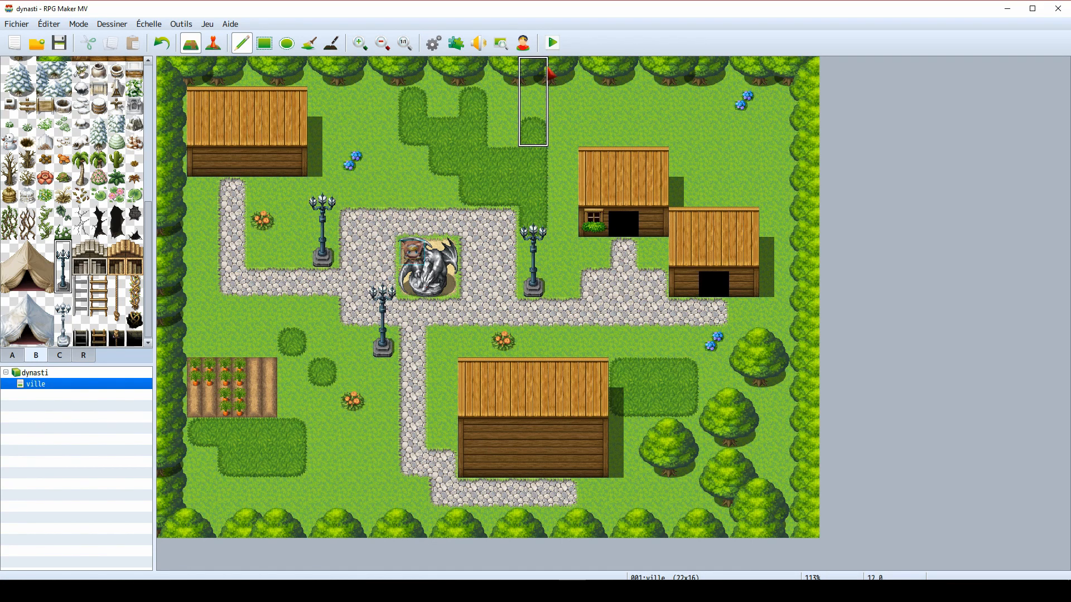
- Save the map changes, launch a playtest and start a new game
left_click(552, 43)
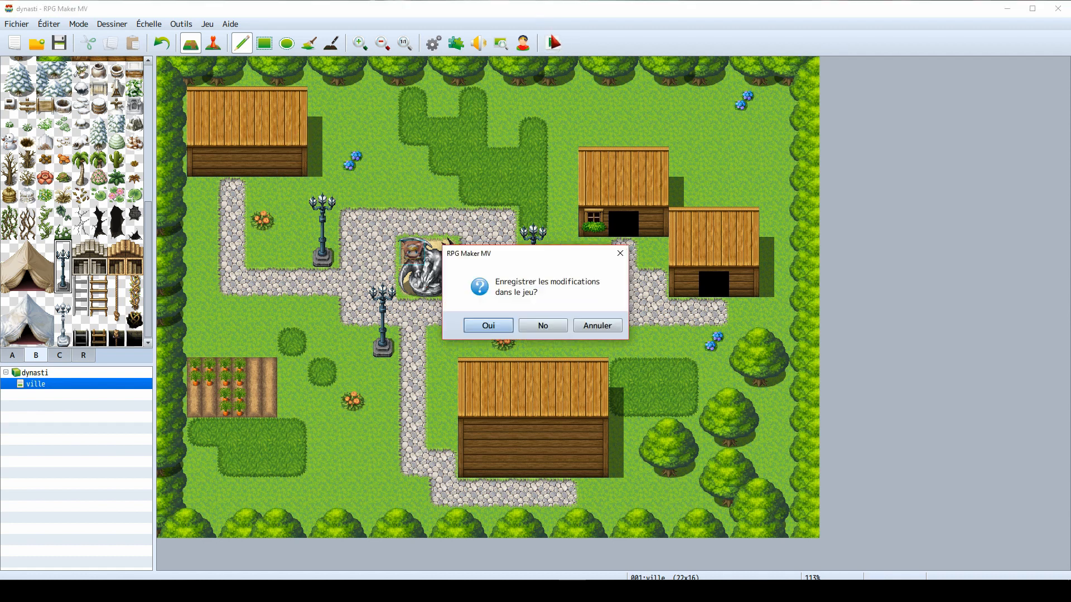
left_click(504, 325)
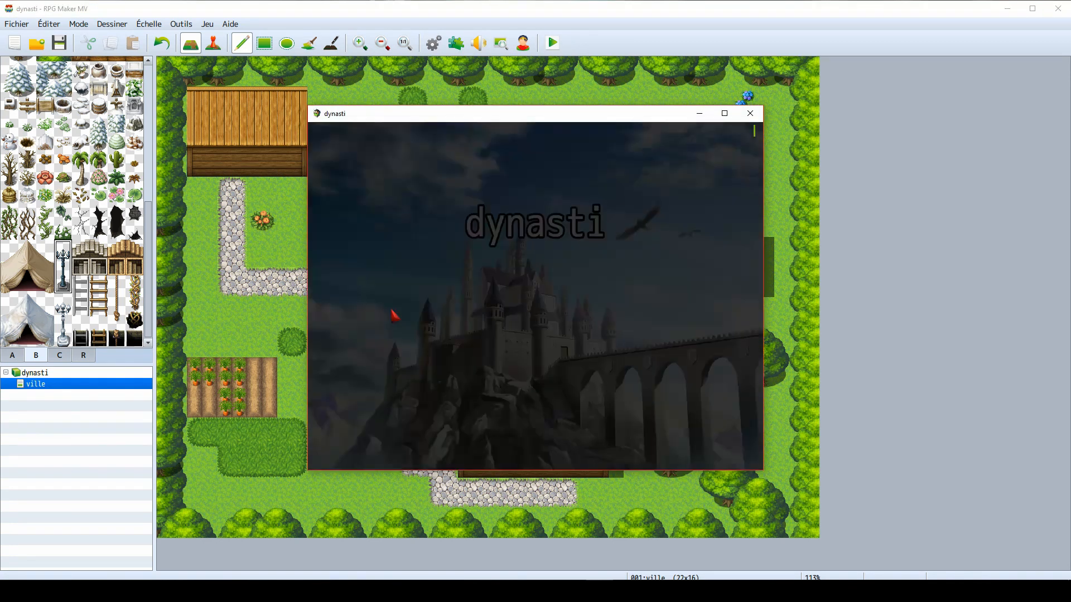
left_click(533, 359)
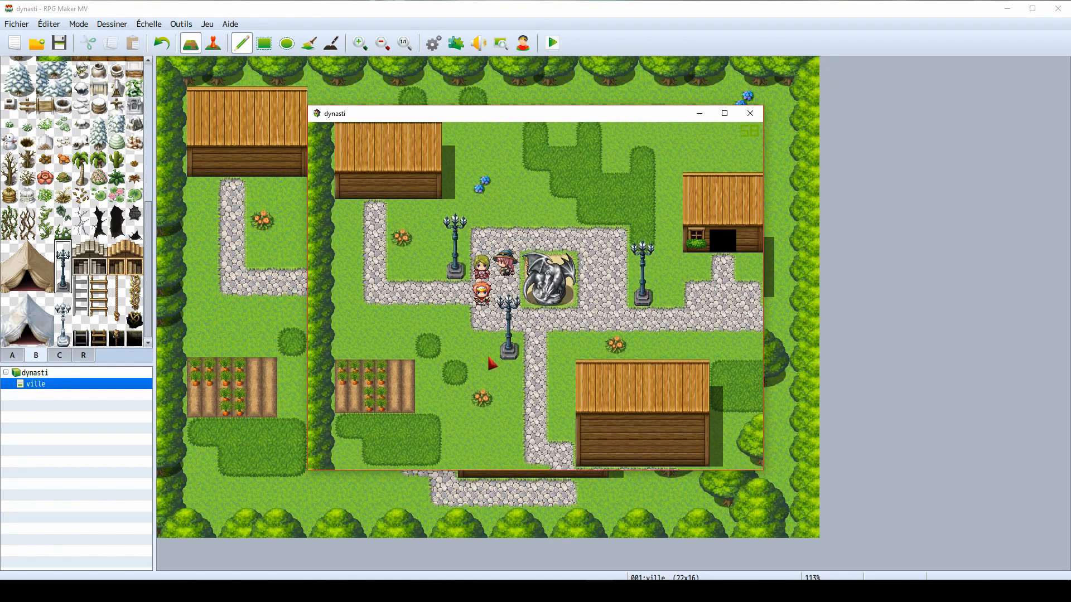
- Walk the party from the west path around the plaza and along the north side of the dragon statue
key("Left")
key("Up")
key("Right")
key("Right")
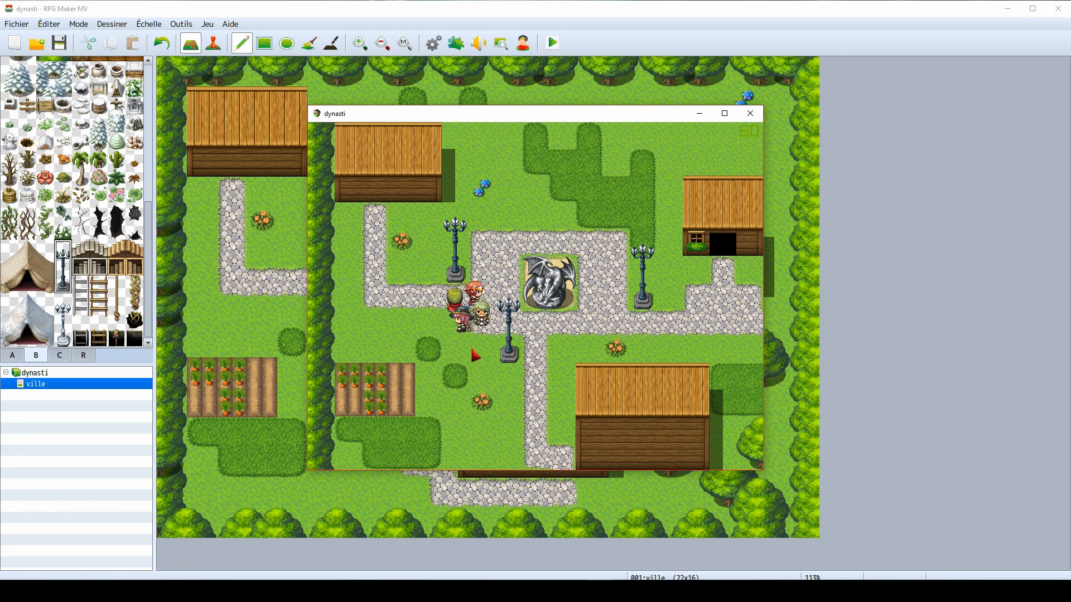
key("Up")
key("Up")
key("Right")
key("Right")
key("Right")
key("Right")
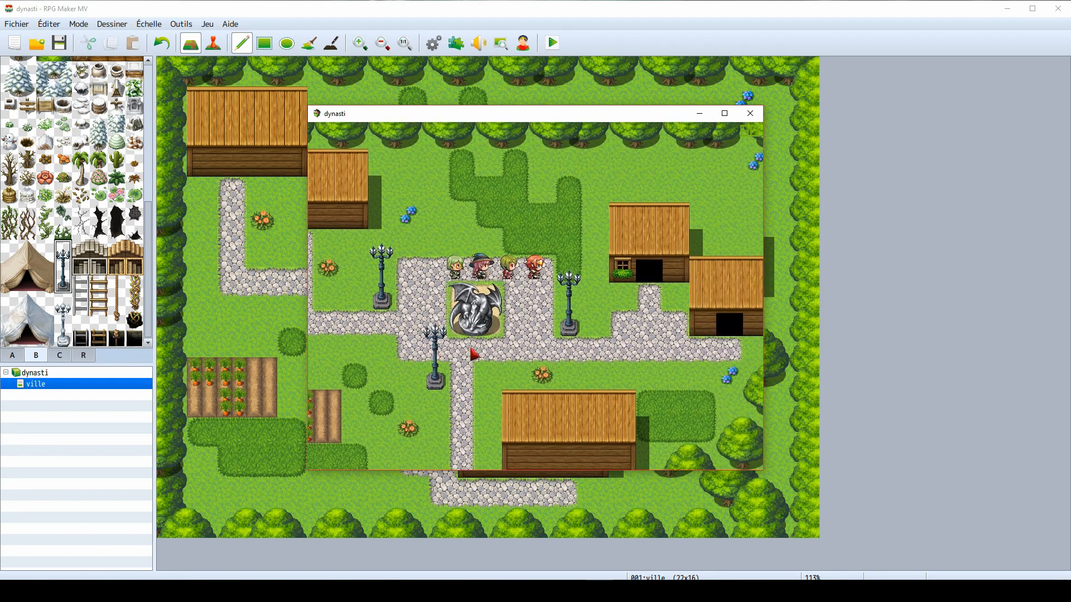
- Walk the party up to the northeast corner past the blue flowers and down beside the easternmost house
key("Up")
key("Up")
key("Up")
key("Up")
key("Right")
key("Right")
key("Right")
key("Right")
key("Right")
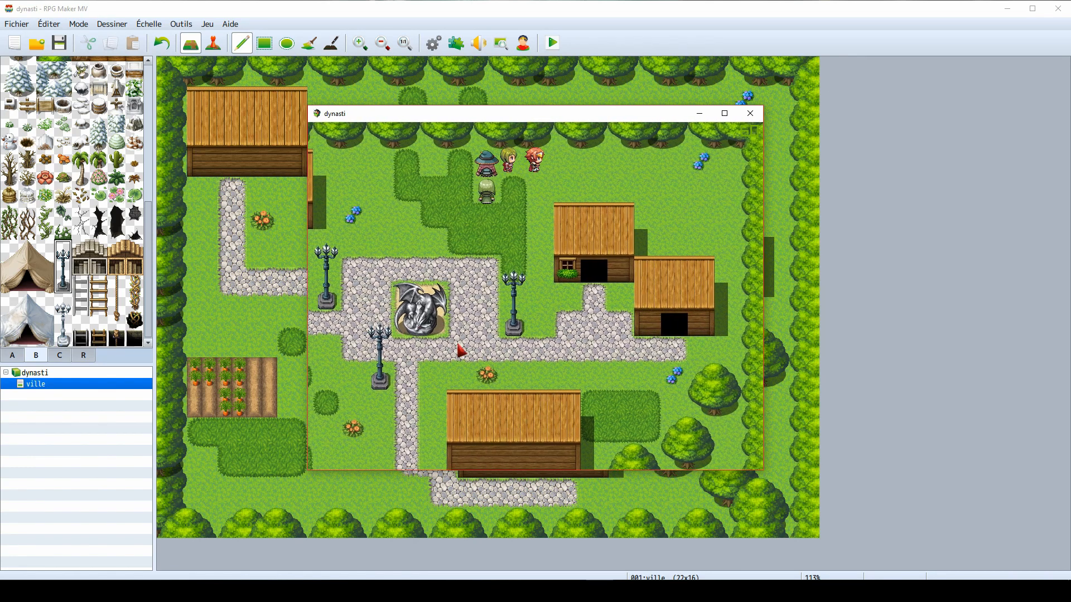
key("Right")
key("Right")
key("Right")
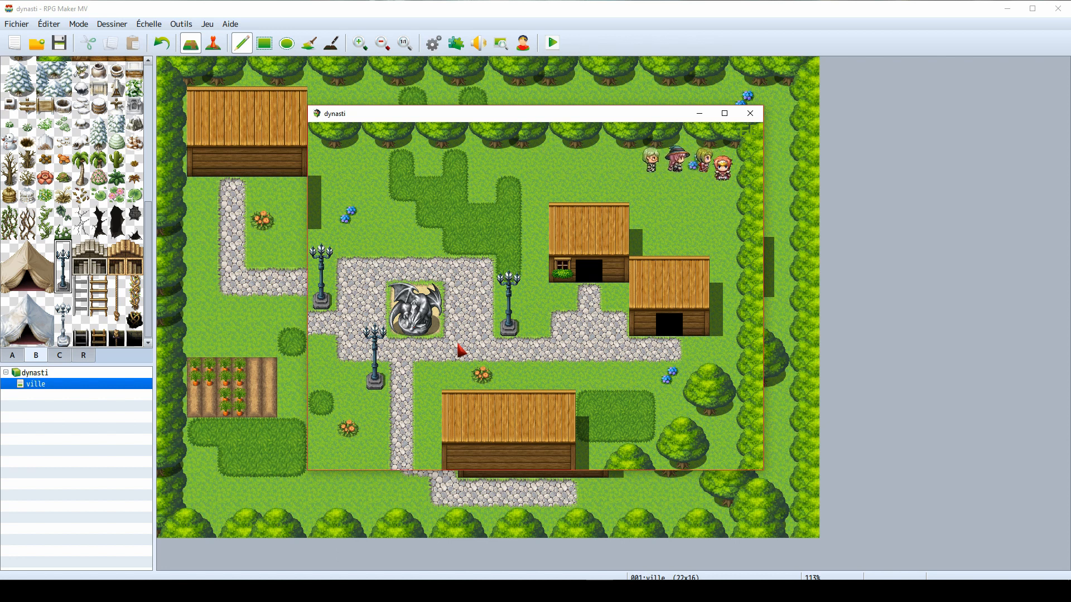
key("Down")
key("Down")
key("Down")
key("Up")
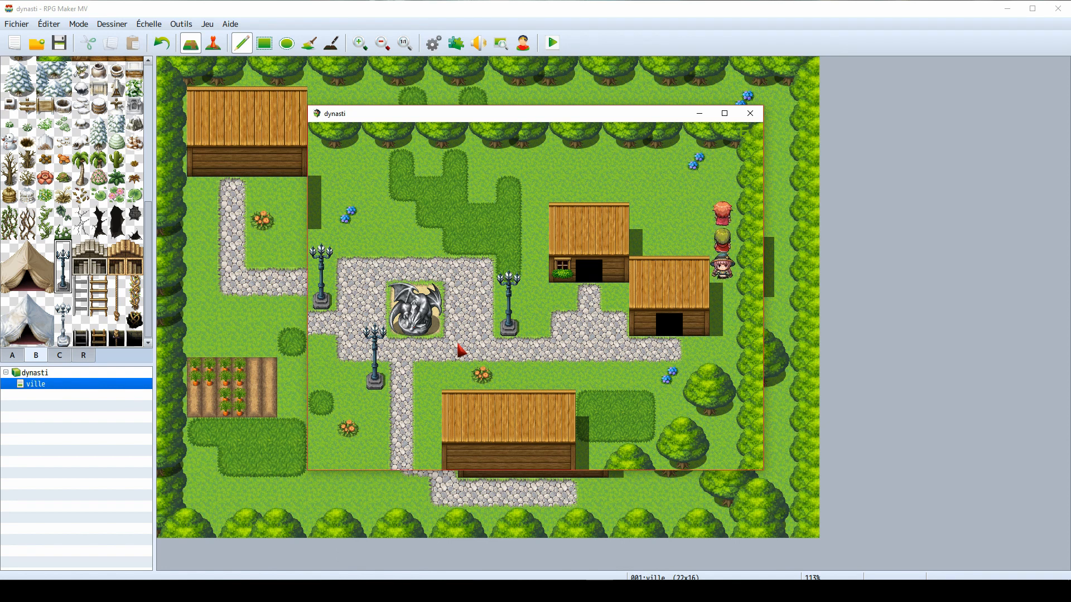
- Walk the party back up and west along the northern tree line to the dark grass patch
key("Left")
key("Left")
key("Up")
key("Up")
key("Left")
key("Left")
key("Left")
key("Left")
key("Left")
key("Left")
key("Left")
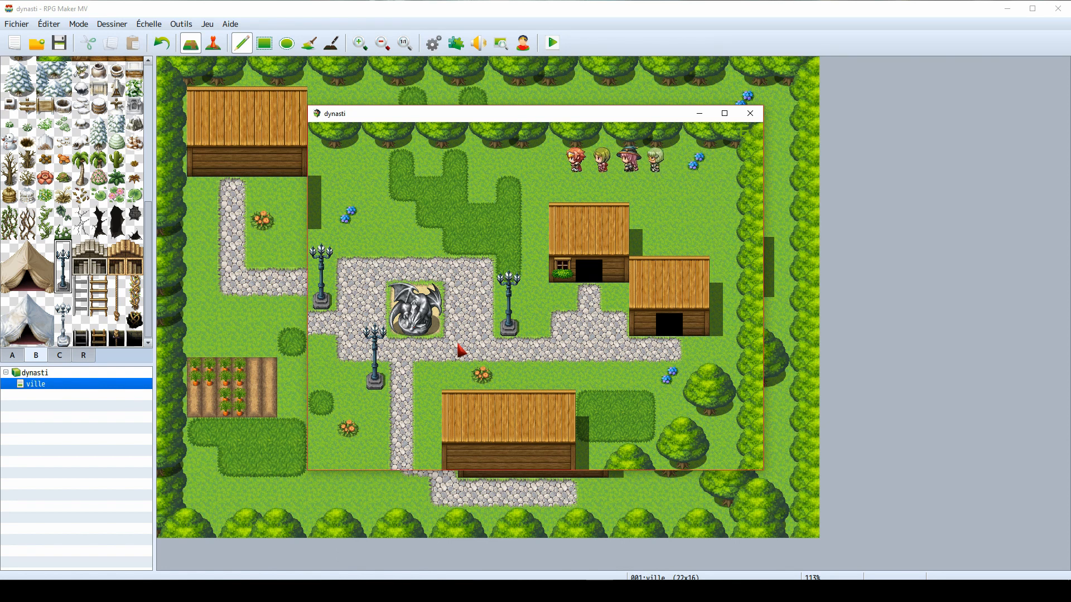
key("Left")
key("Left")
key("Left")
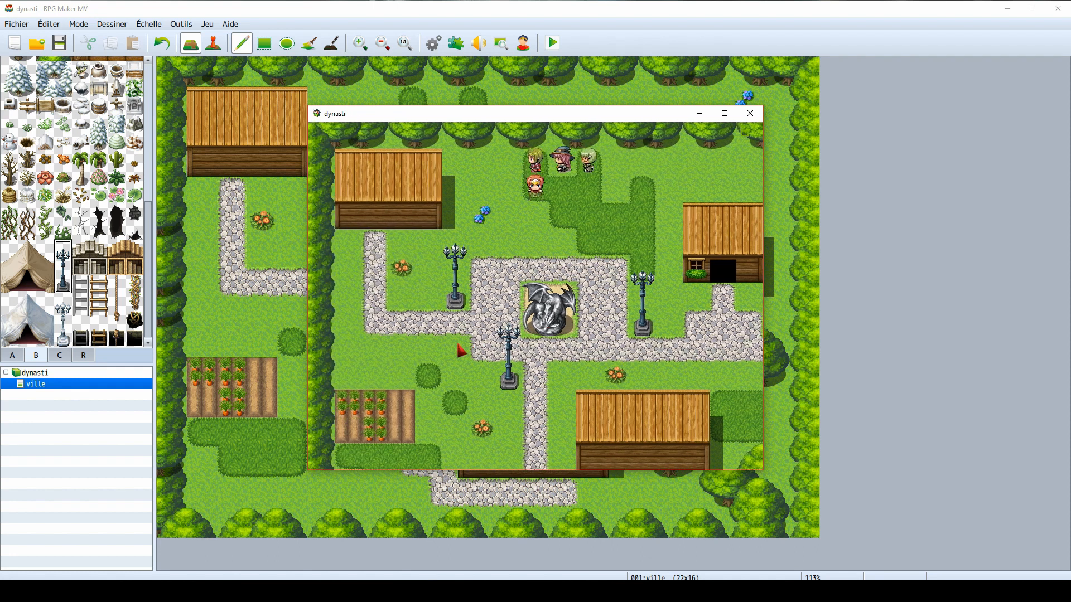
- Walk the party south through the plaza, past the southwest lamp, to the path beside the large southern house
key("Down")
key("Down")
key("Down")
key("Down")
key("Left")
key("Down")
key("Down")
key("Down")
key("Right")
key("Down")
key("Down")
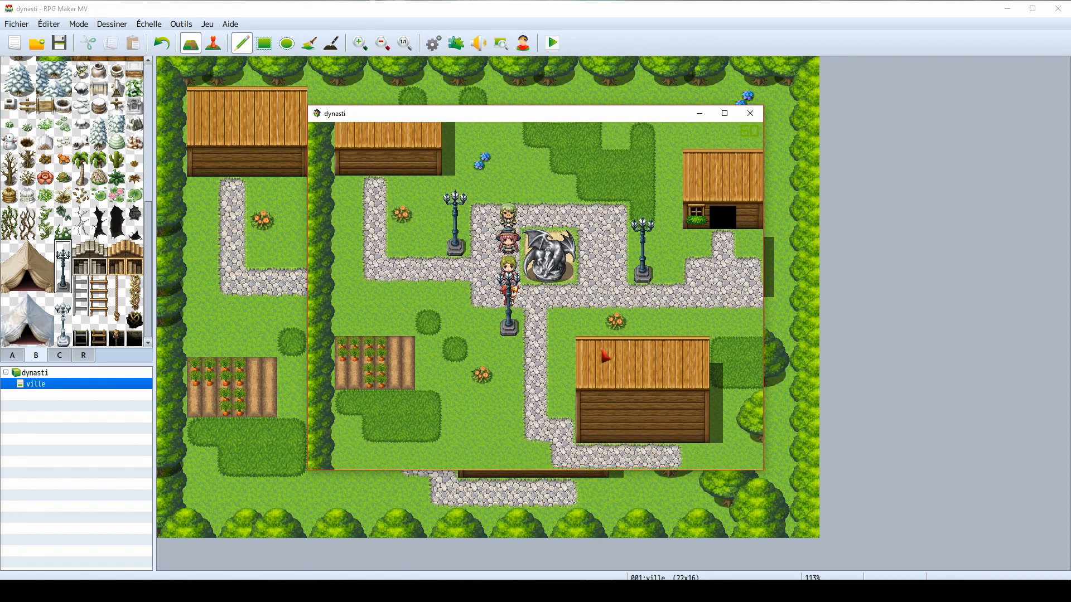
key("Down")
key("Down")
key("Down")
key("Down")
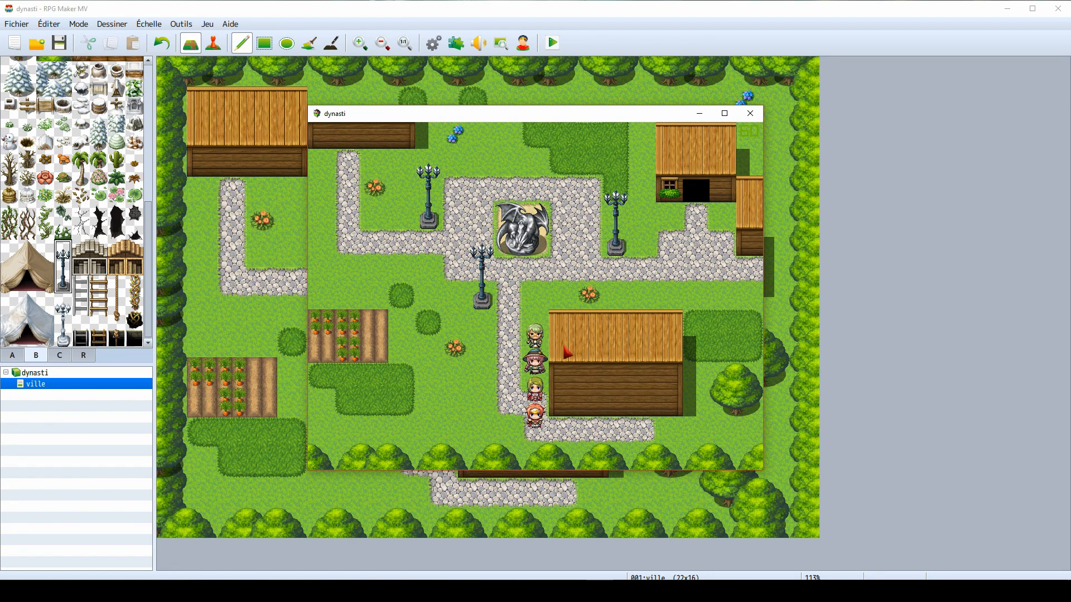
- Walk the party back north toward the plaza beside the southern path and close the playtest
key("Up")
key("Up")
key("Left")
key("Left")
key("Up")
key("Up")
key("Up")
key("Up")
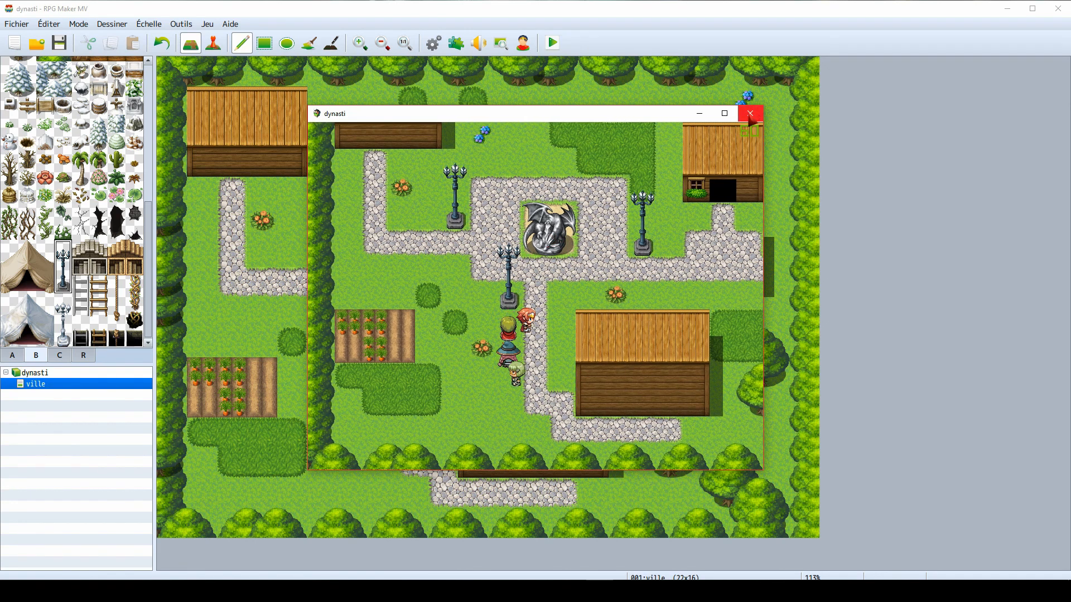
left_click(750, 114)
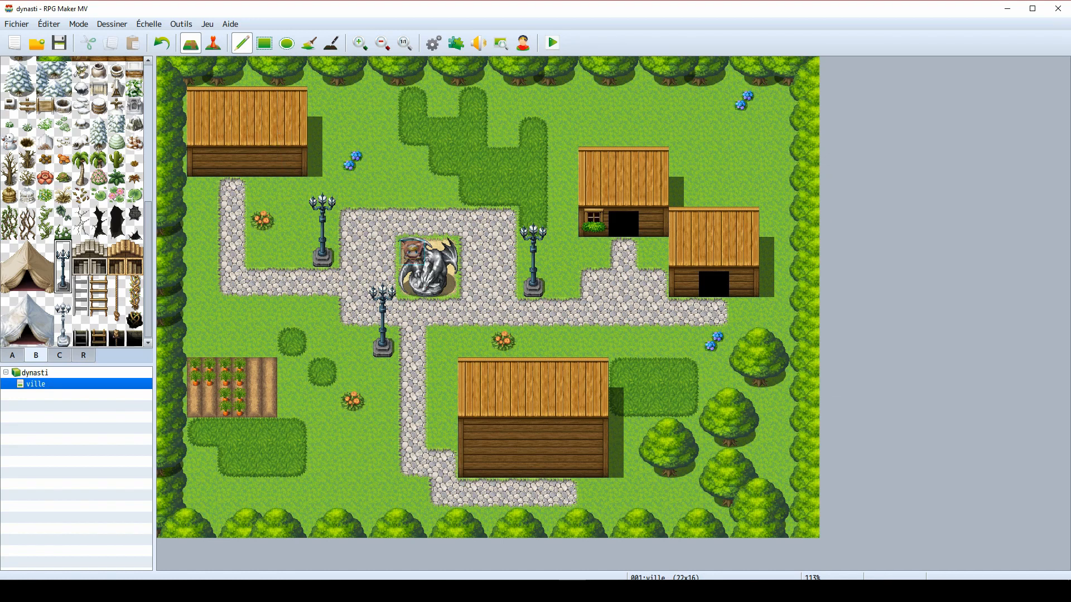
- Add a black doorway to the northwest house above its path and another to the large southern house
right_click_drag(714, 341, 732, 289)
scroll(88, 290, "up", 5)
scroll(88, 289, "up", 3)
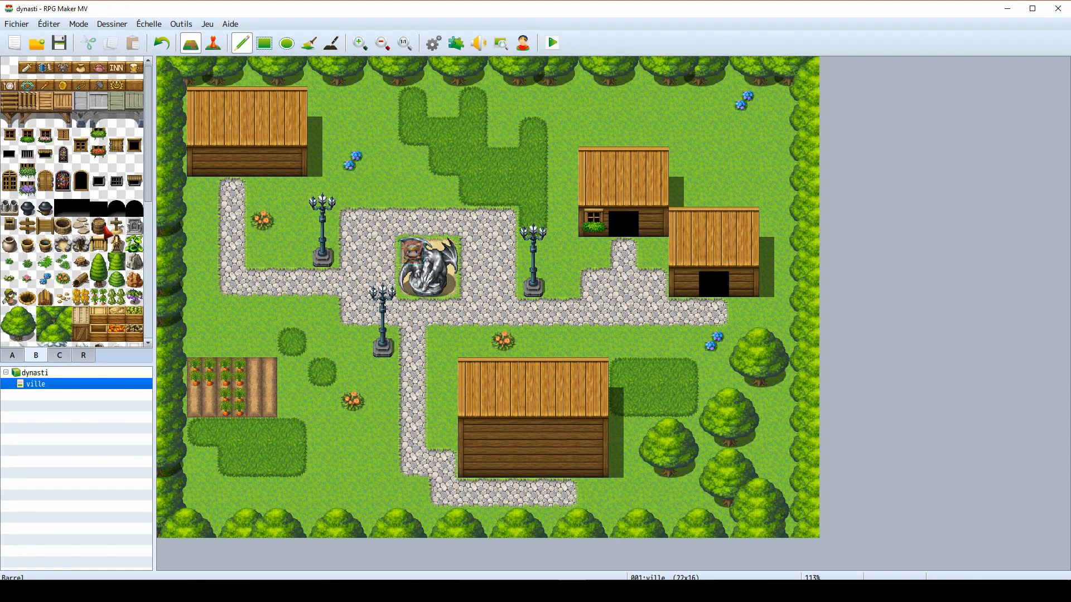
left_click(97, 212)
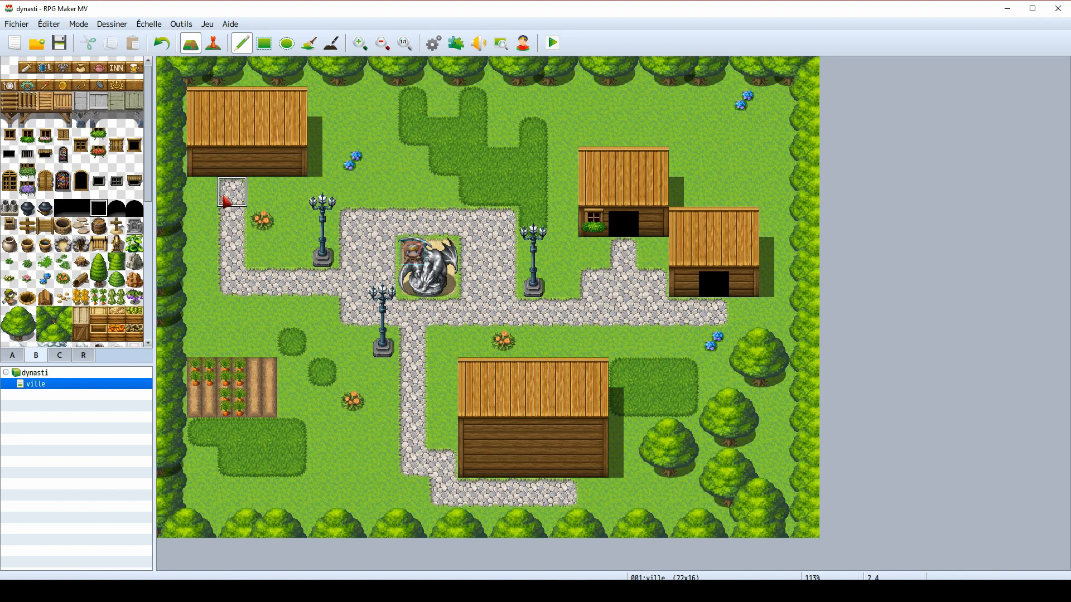
left_click(244, 174)
left_click(534, 463)
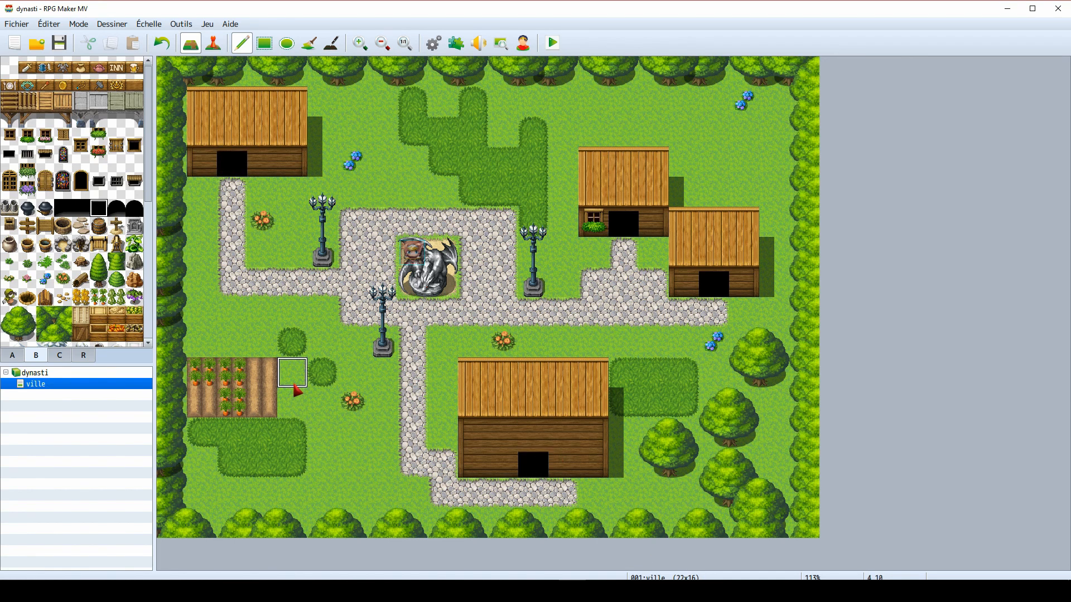
- Narrow the northwest house to three tiles wide by painting meadow grass over its eastern column
left_click(22, 355)
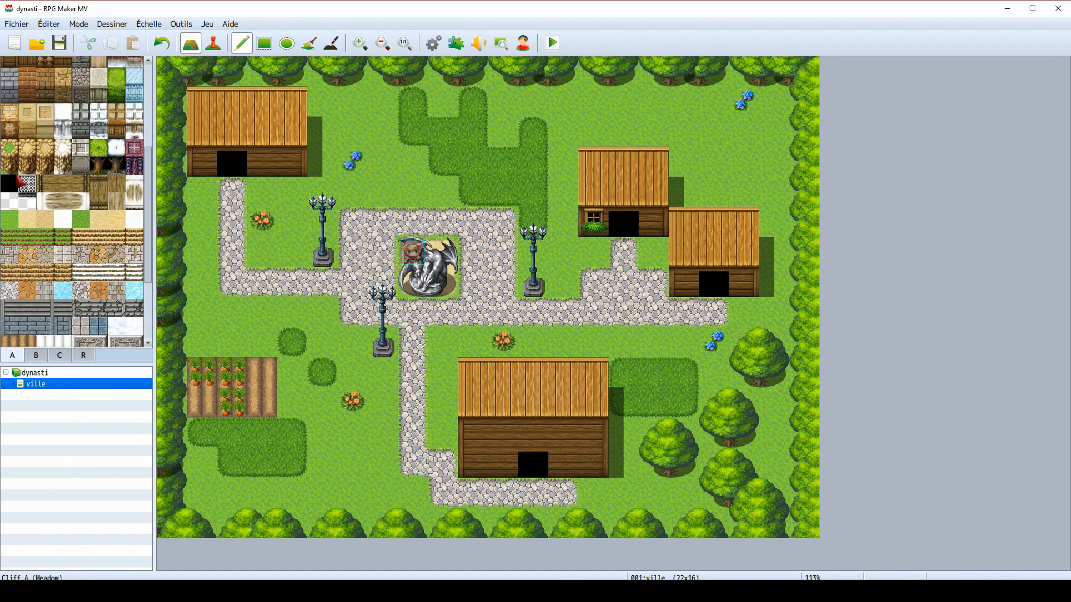
left_click(9, 219)
mouse_move(292, 131)
left_mouse_down()
mouse_move(291, 112)
mouse_move(291, 161)
left_mouse_up()
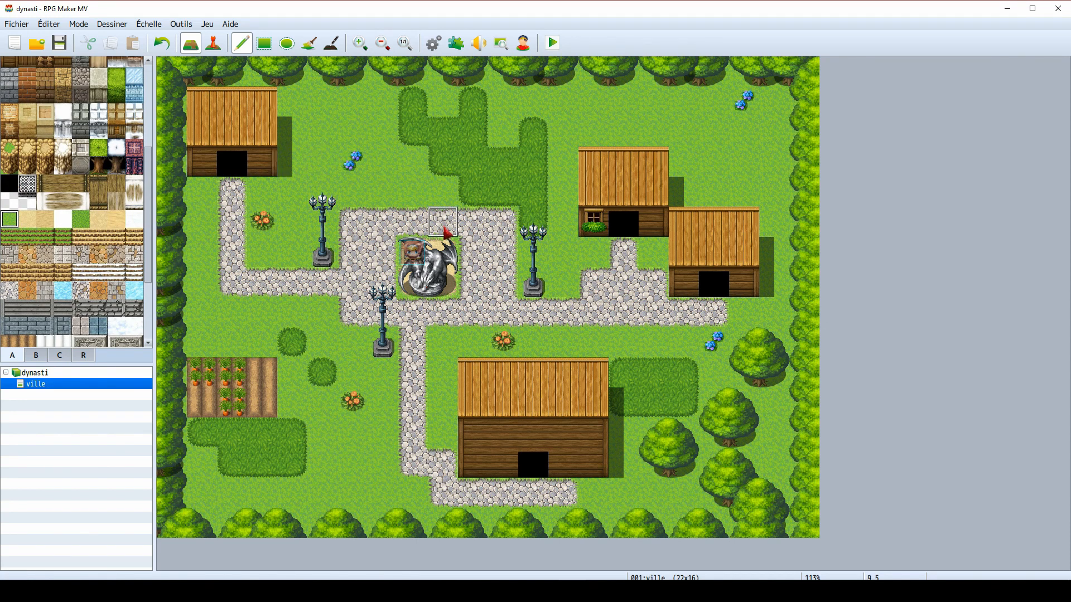
- Place a stained glass window on each side of the northwest house's doorway
left_click(34, 360)
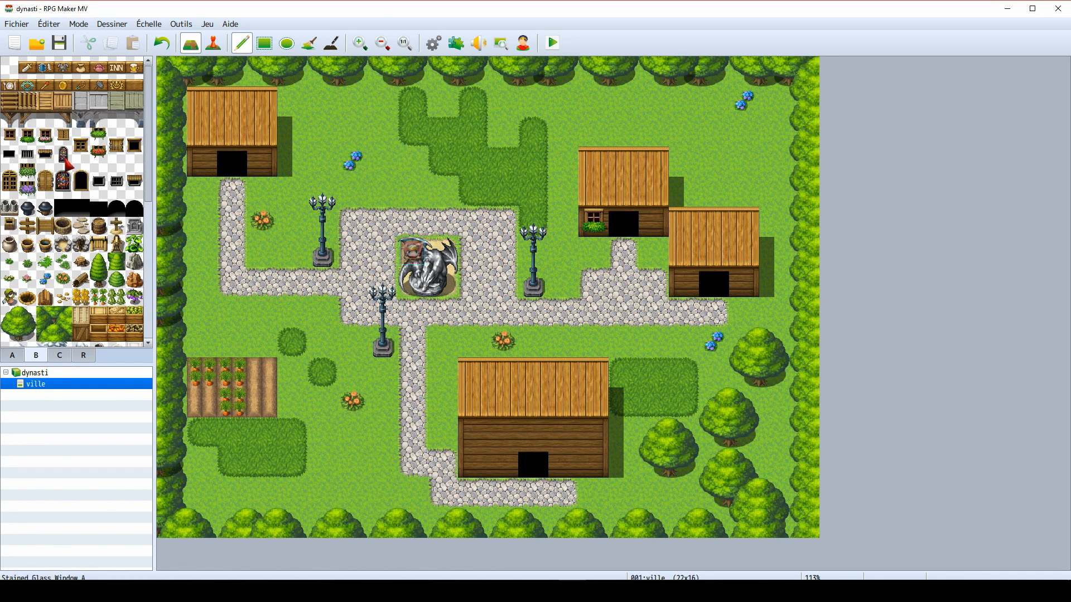
left_click(261, 161)
left_click(201, 162)
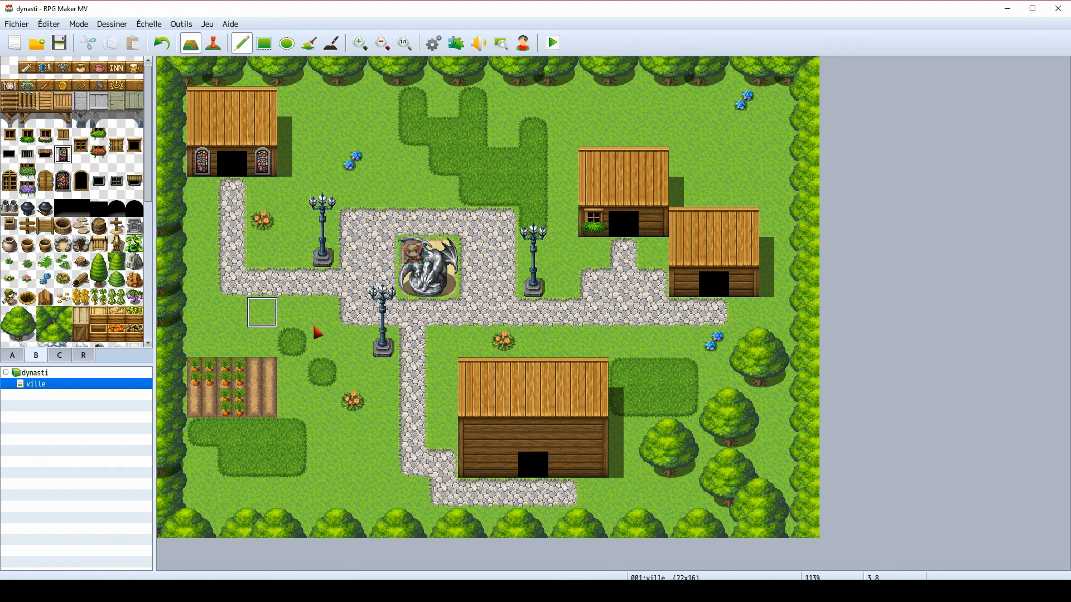
- Place a rock fire pit on the grass below the blue flowers in the northeast corner
scroll(54, 300, "down", 3)
scroll(53, 300, "down", 3)
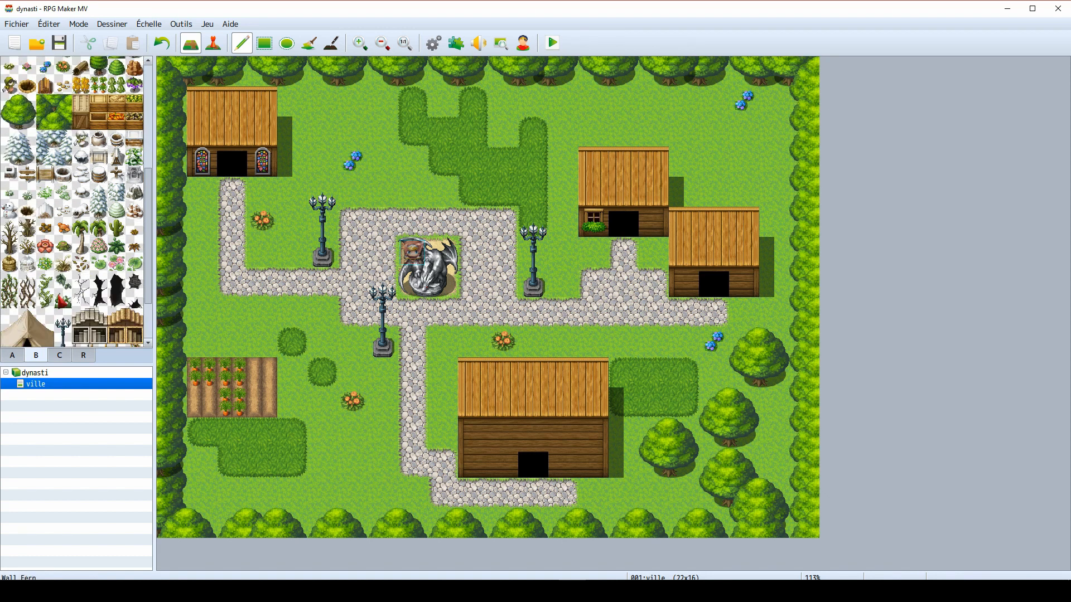
scroll(56, 304, "down", 3)
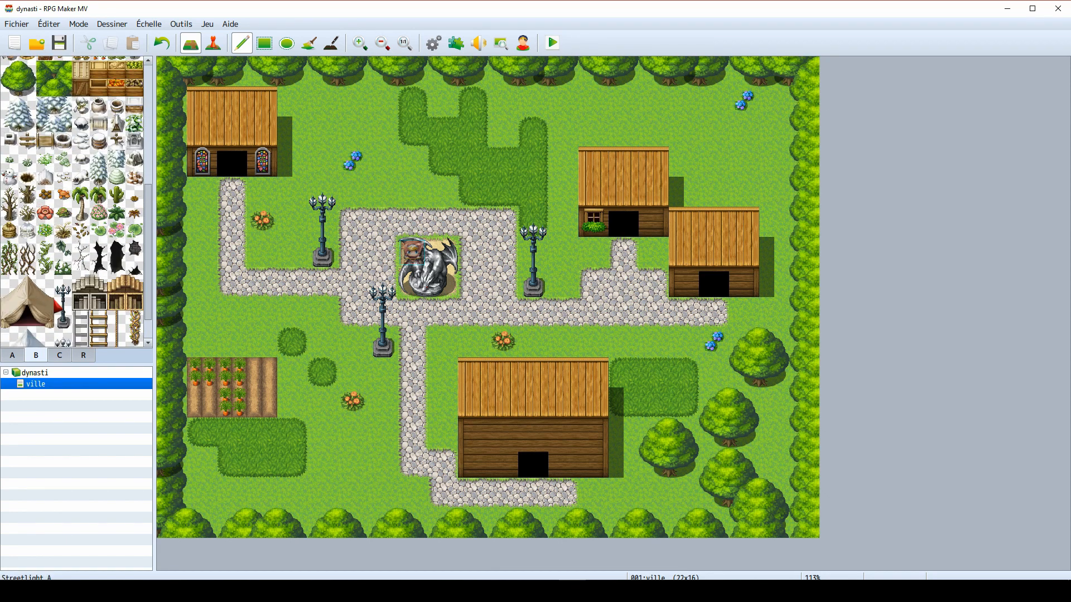
scroll(61, 333, "up", 1)
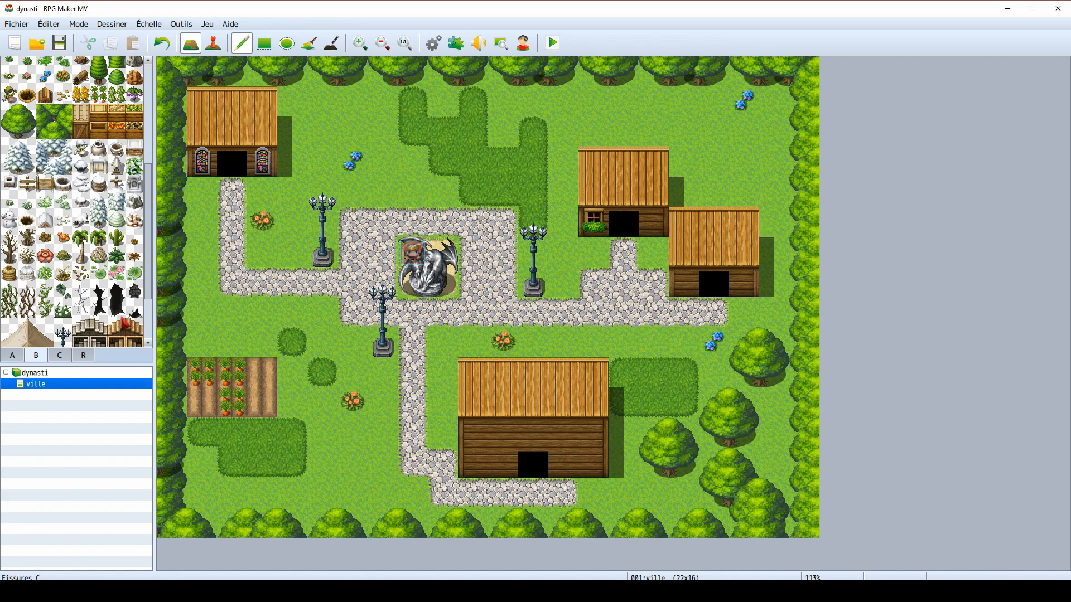
scroll(74, 300, "up", 1)
scroll(73, 296, "up", 4)
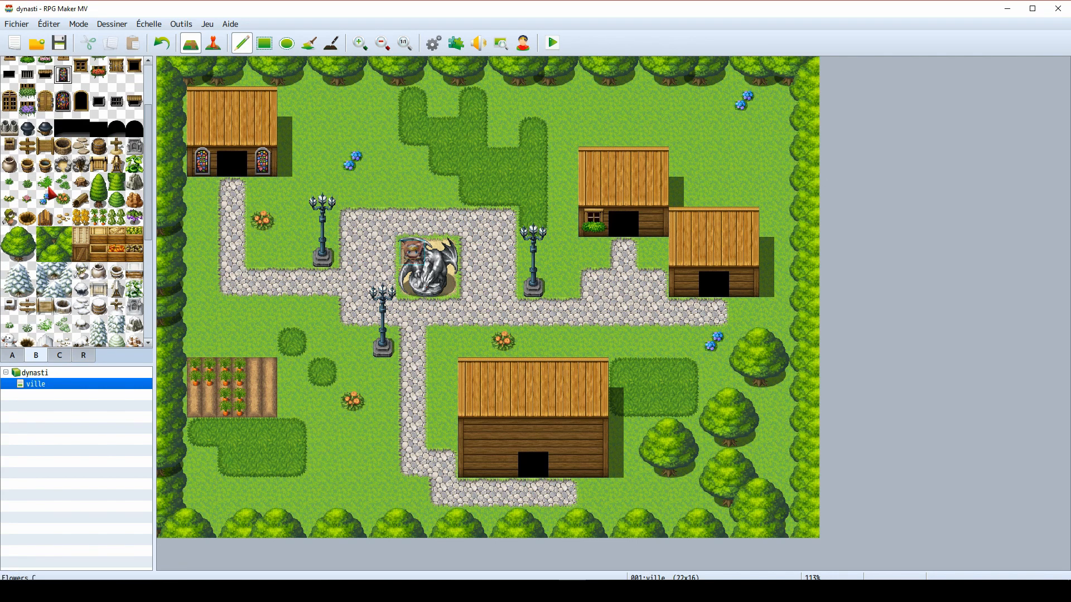
scroll(63, 206, "up", 1)
scroll(63, 207, "up", 1)
left_click(80, 209)
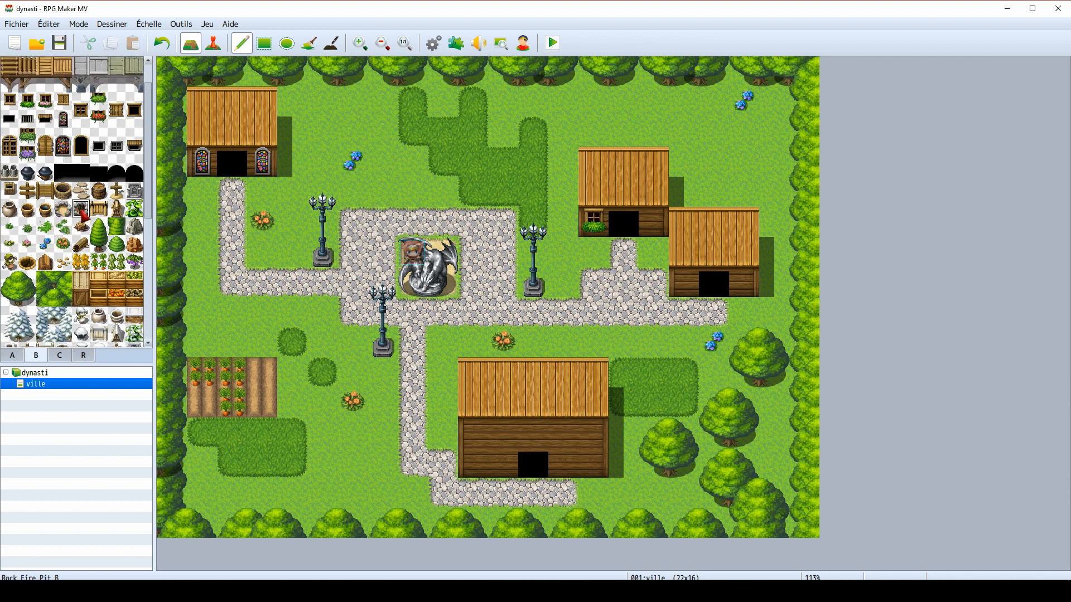
left_click(733, 144)
- Add Chimney B to the upper-right corner of the northwest house's roof
scroll(7, 226, "up", 1)
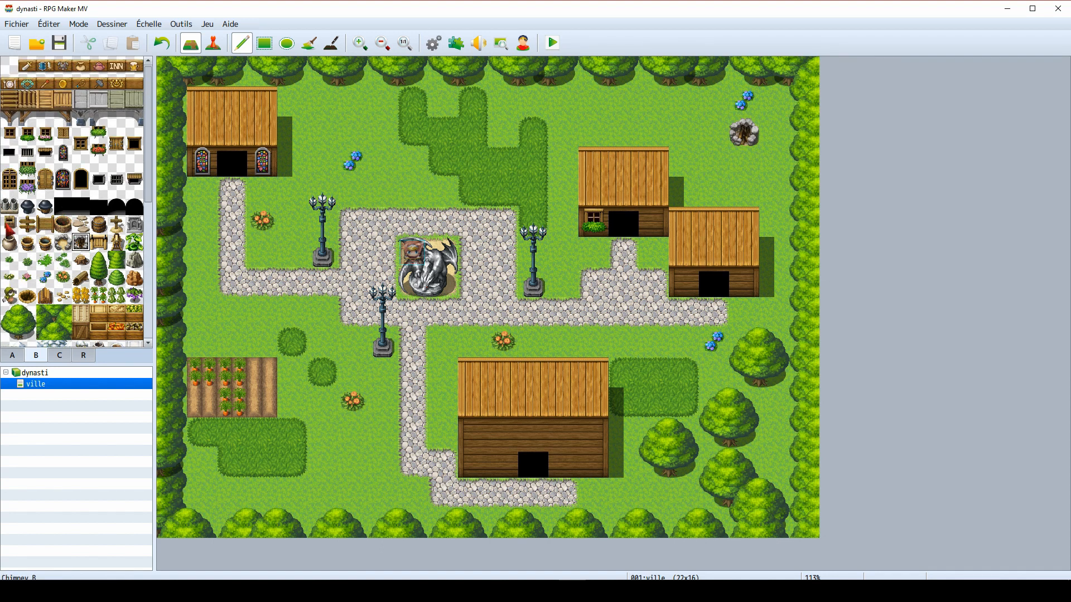
left_click(10, 224)
left_click(262, 100)
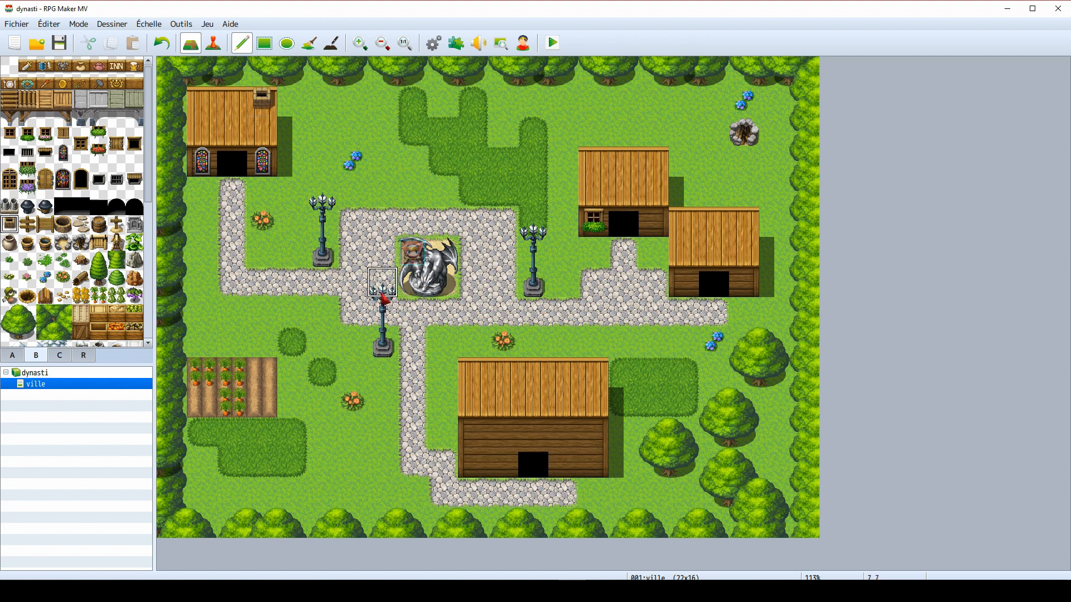
- Try a twin-pipe chimney on the upper-left roof corner of the easternmost house, and undo it
left_click(10, 206)
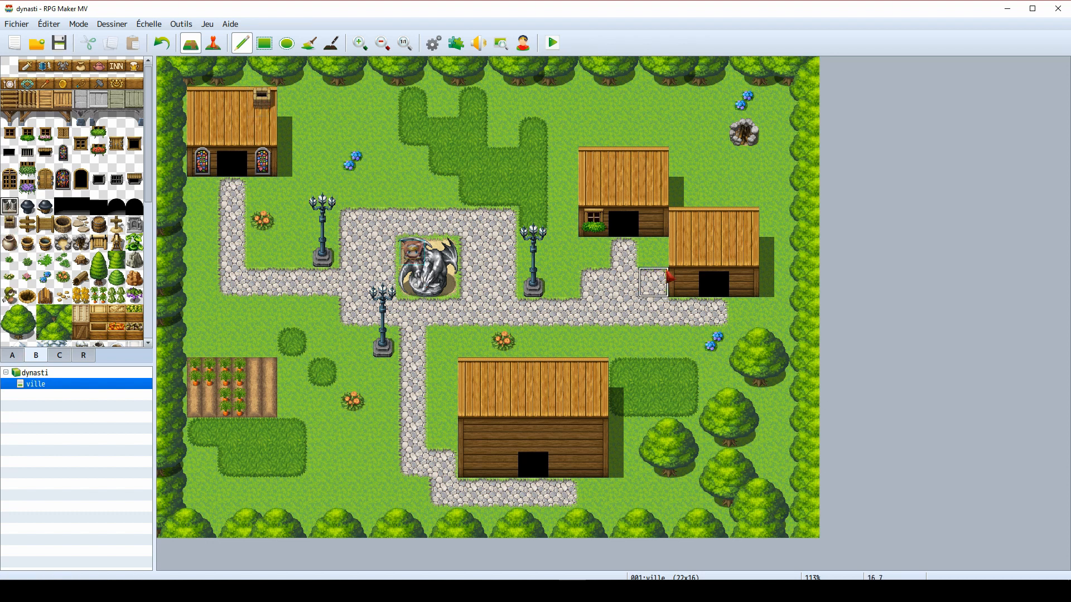
left_click(684, 222)
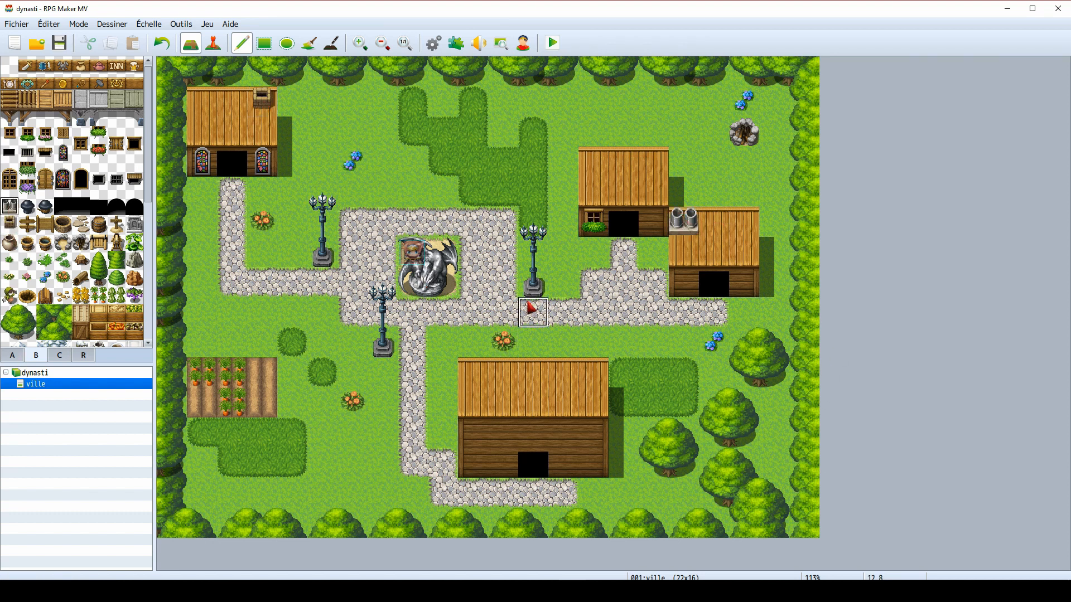
key("ctrl+z")
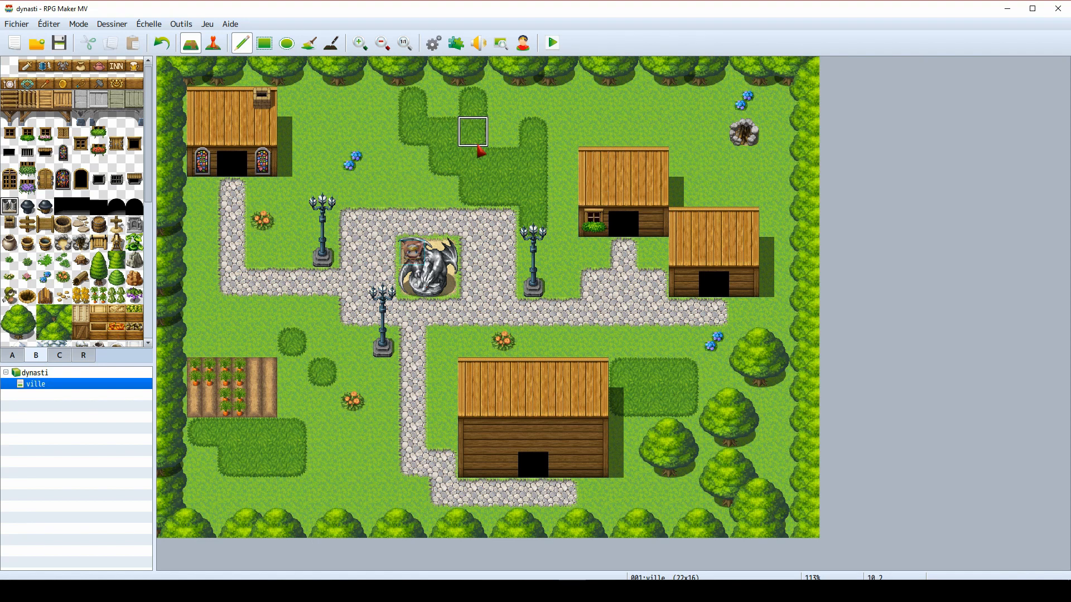
- Plant two-tile-high conical trees: one on the dark grass east of the southern house and three beside the southwest dark grass patch
left_click_drag(98, 261, 99, 278)
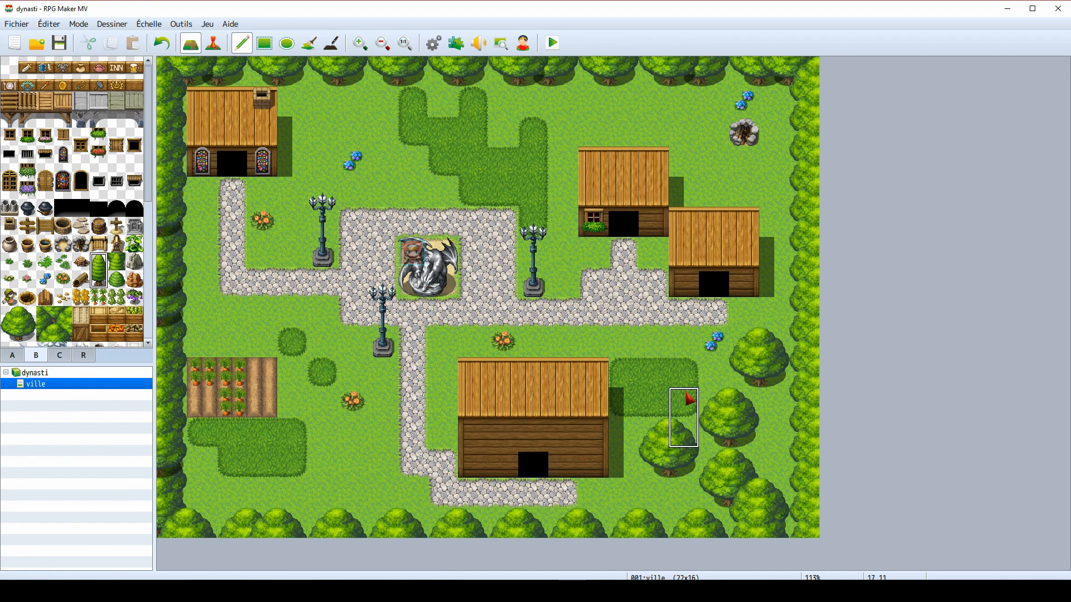
left_click(689, 367)
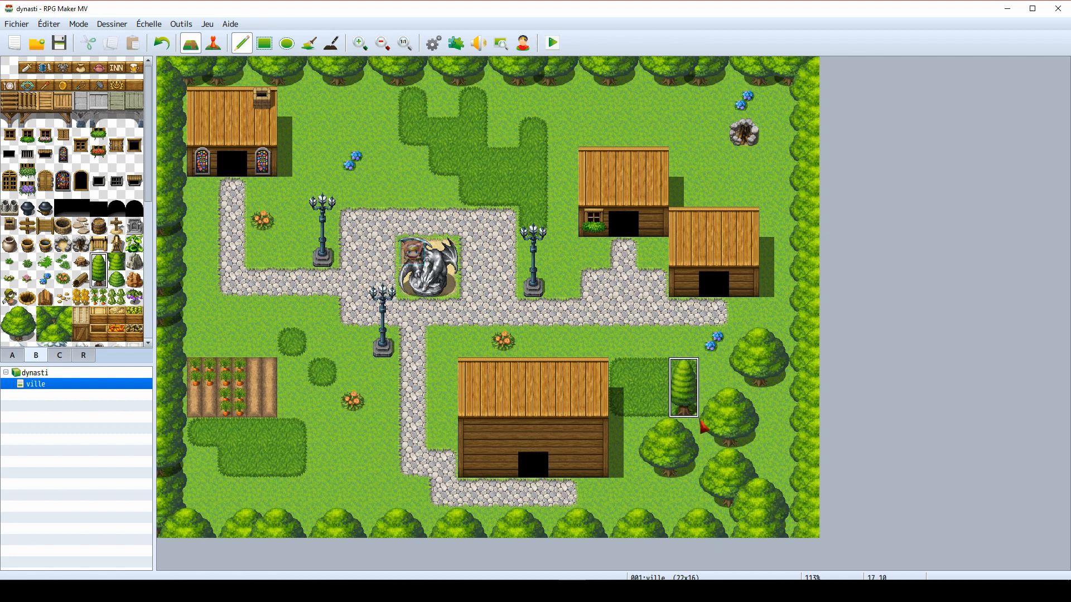
left_click(333, 455)
left_click(352, 432)
left_click(291, 463)
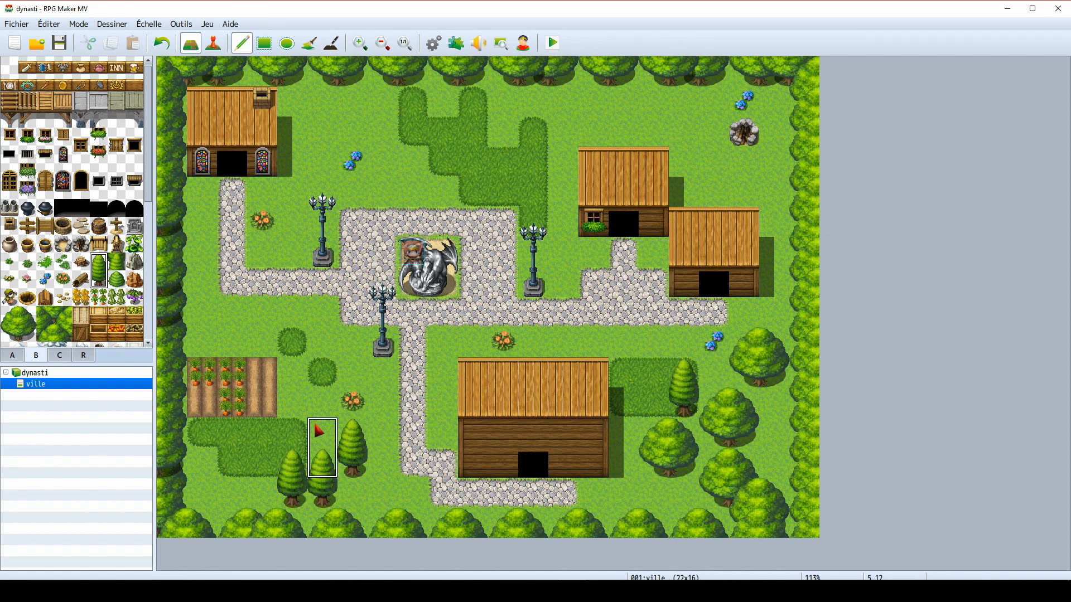
- Plant two more two-tile-high conical trees beside the southwest dark grass patch, completing a tight cluster with the existing ones
left_click(320, 402)
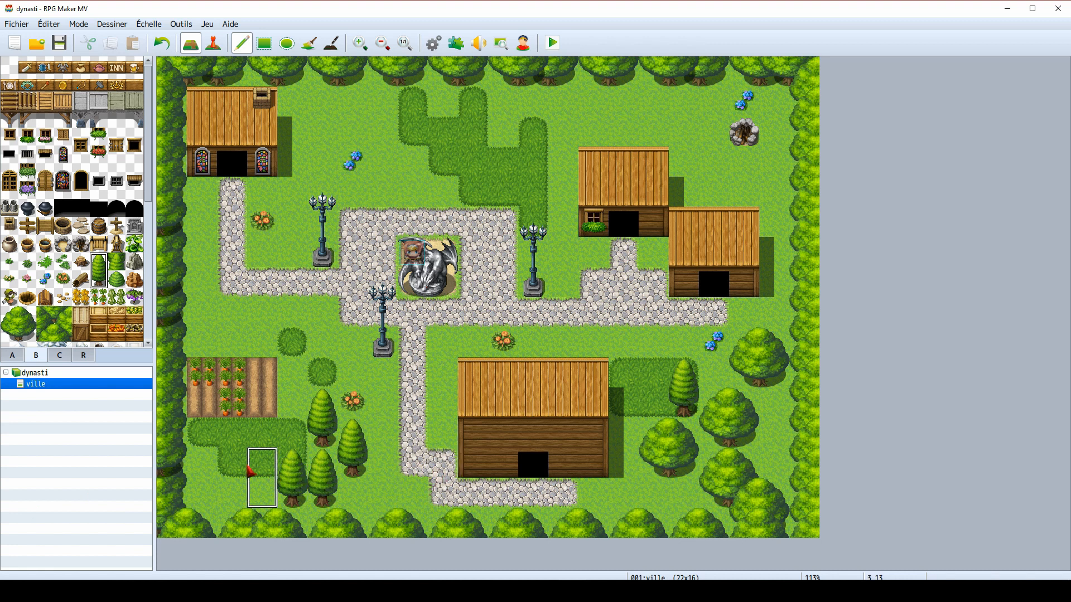
left_click(283, 443)
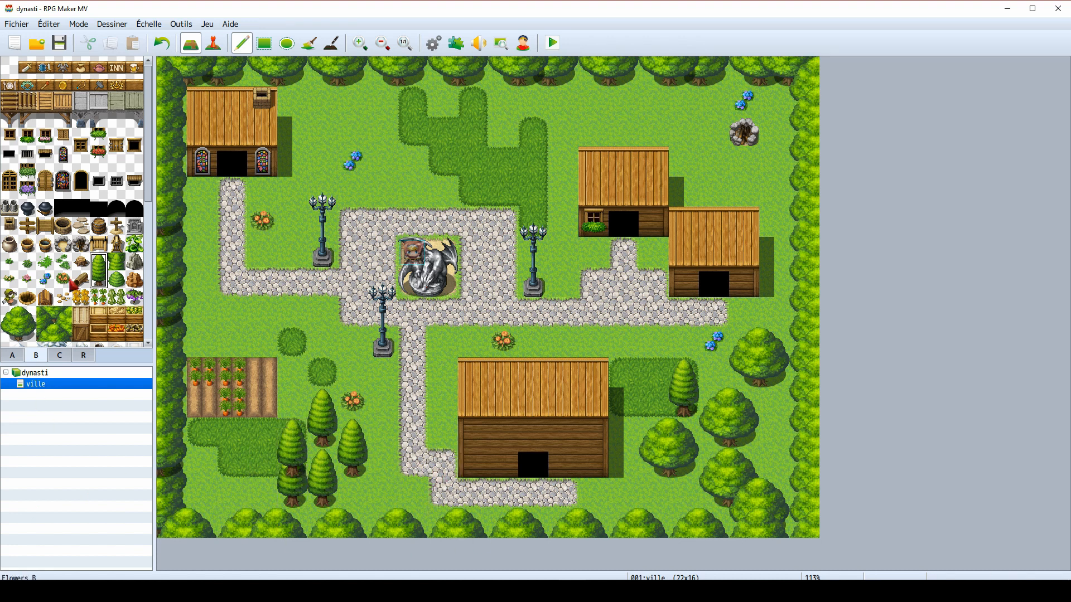
left_click(99, 262)
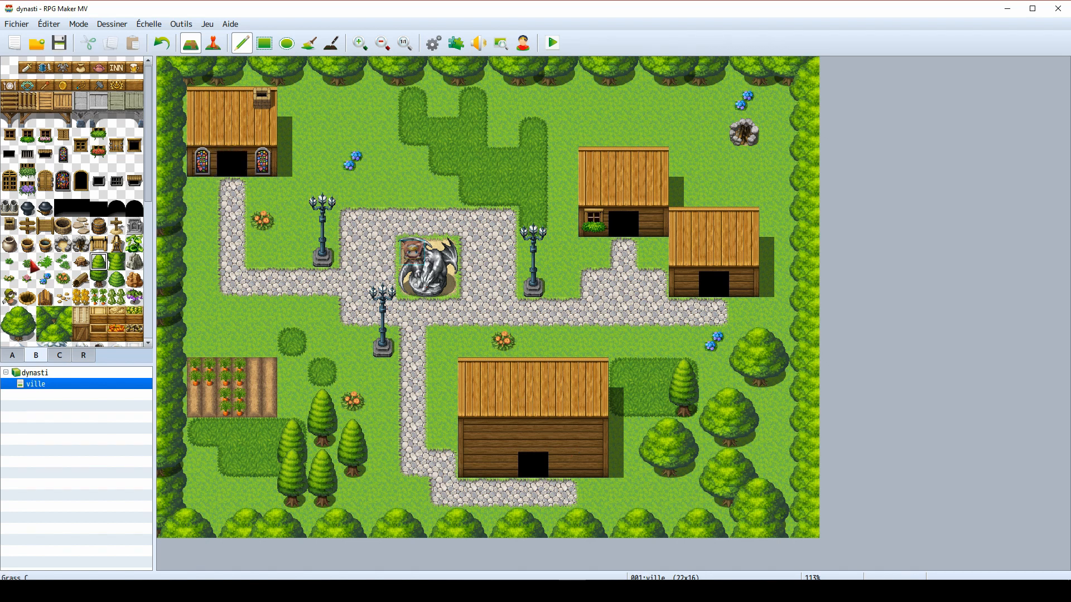
- Place a wooden signboard on the grass just north of the paved statue square
scroll(54, 192, "down", 3)
left_click(45, 148)
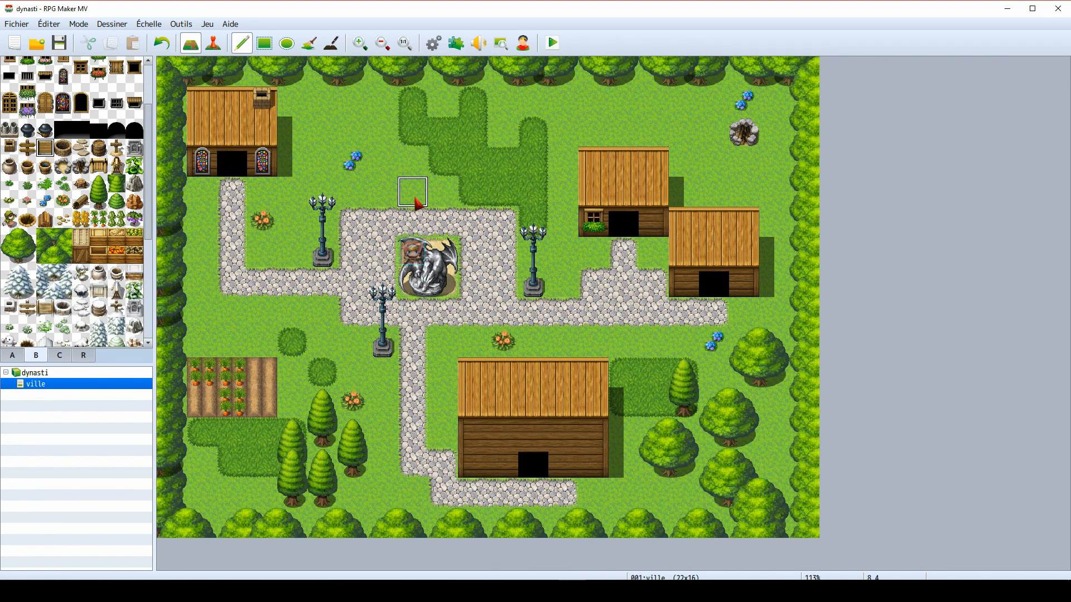
left_click(444, 194)
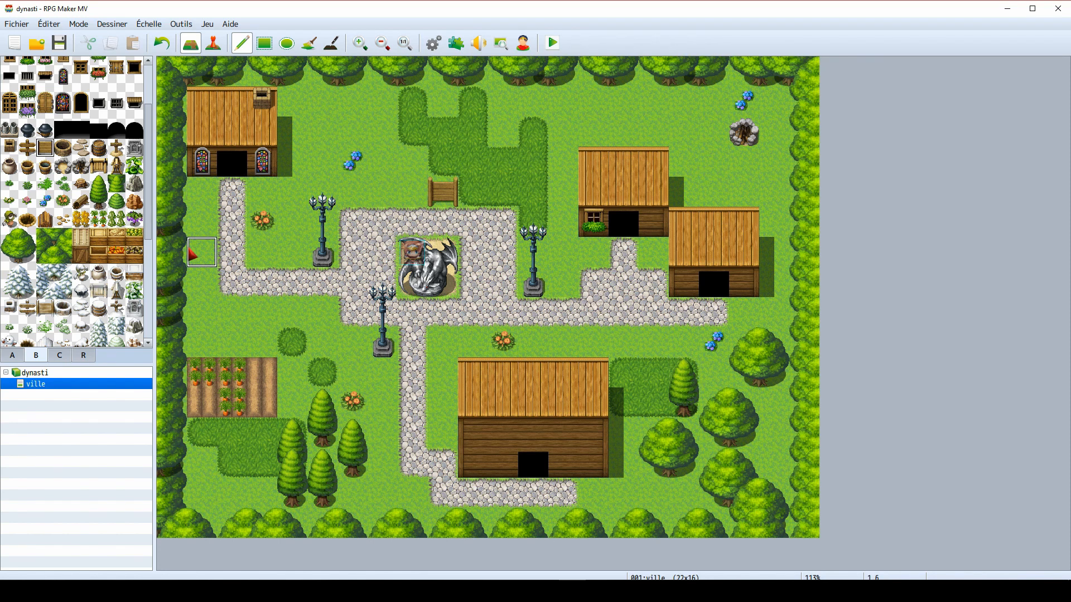
left_click(58, 356)
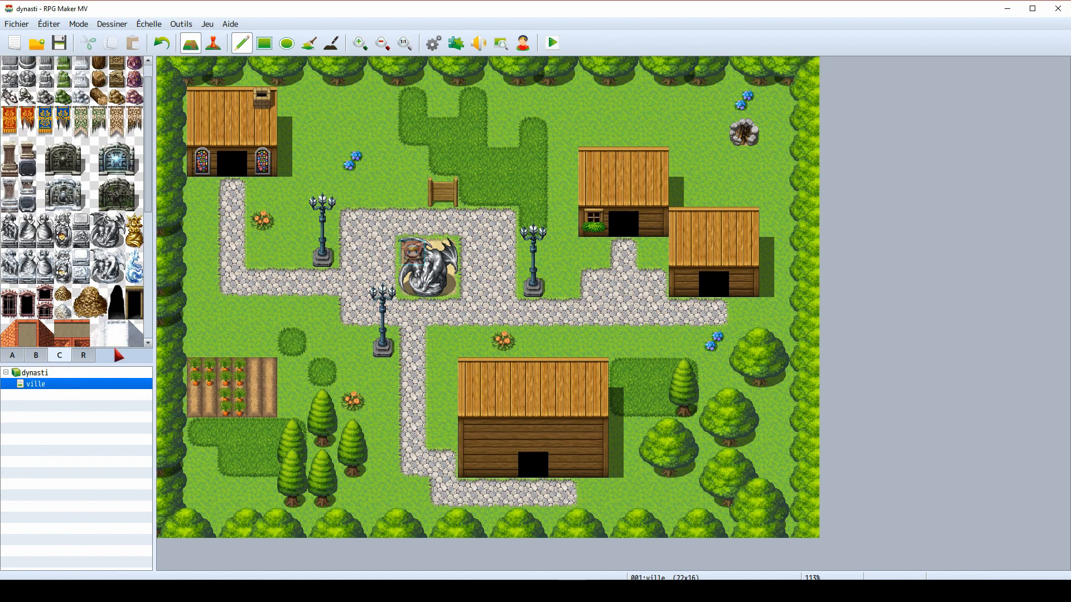
scroll(53, 206, "down", 2)
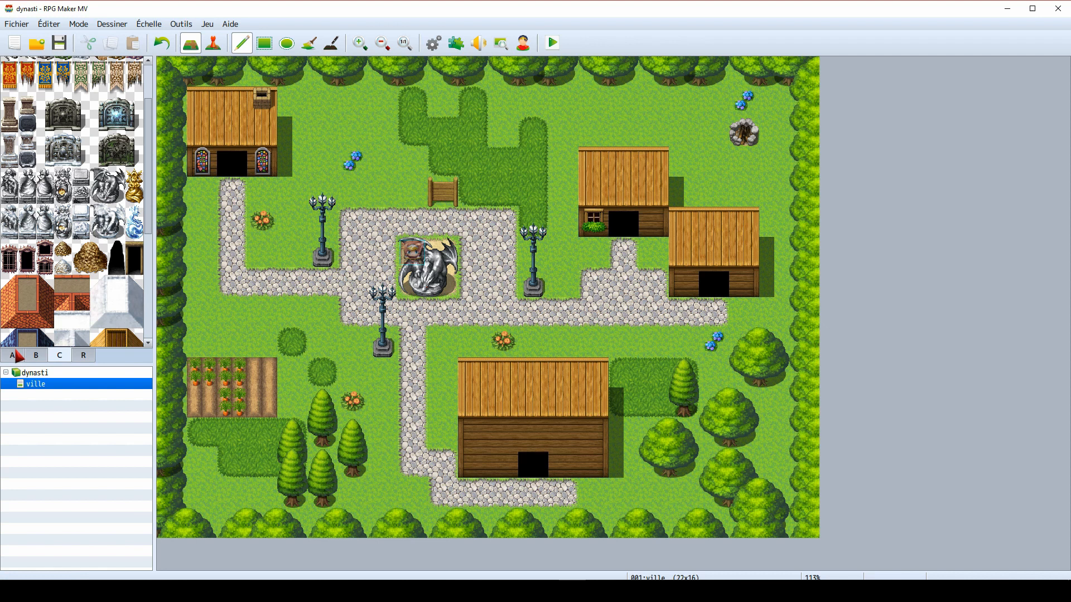
left_click(45, 358)
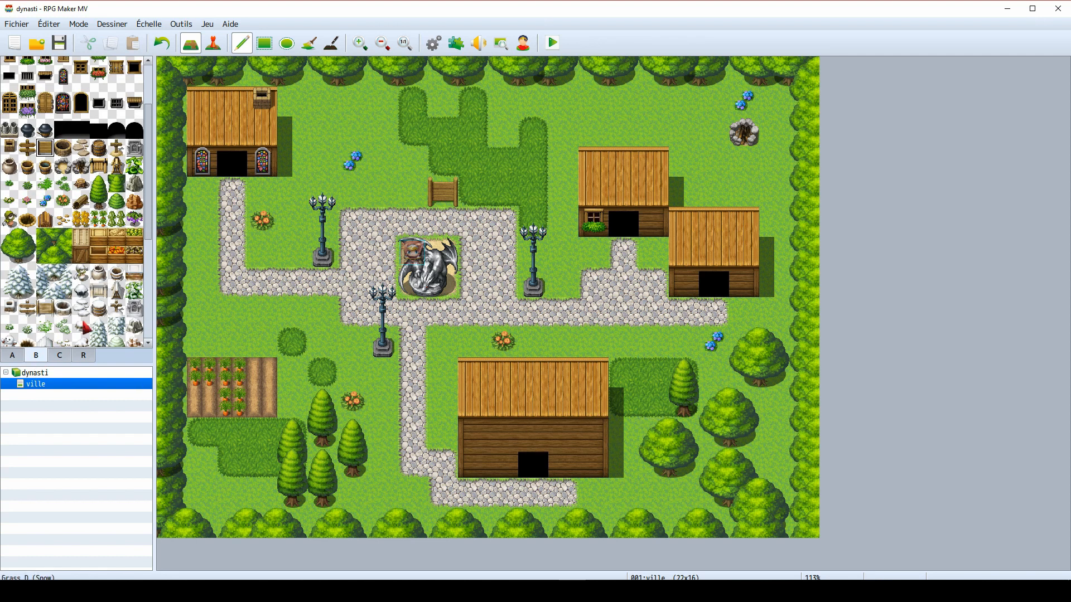
scroll(117, 315, "up", 3)
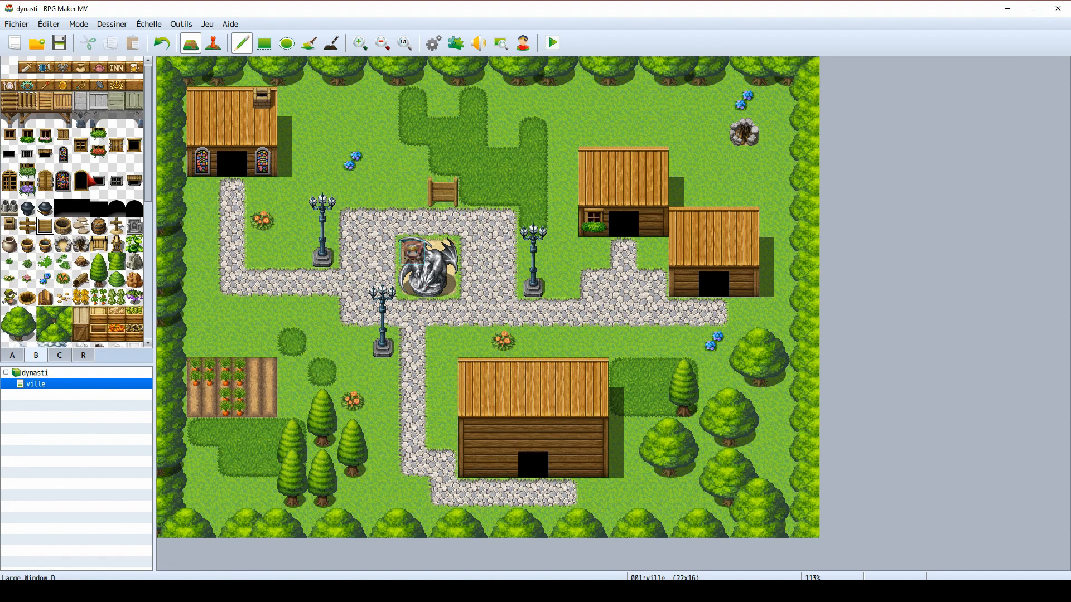
- Try a wooden shuttered window and an arched lattice window on the southern house's front wall, and undo both
left_click(44, 181)
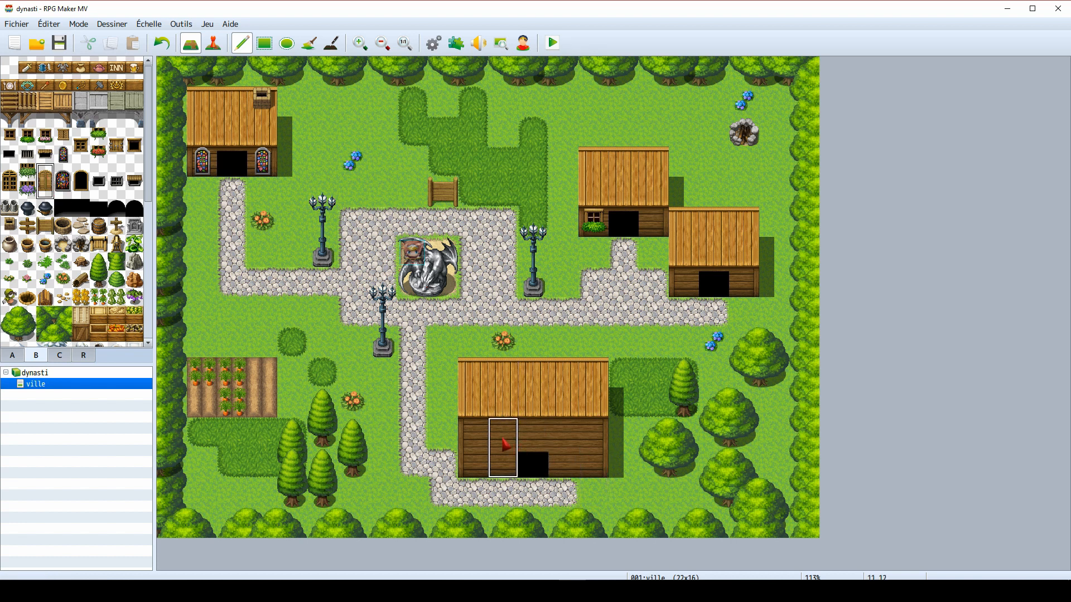
left_click(474, 440)
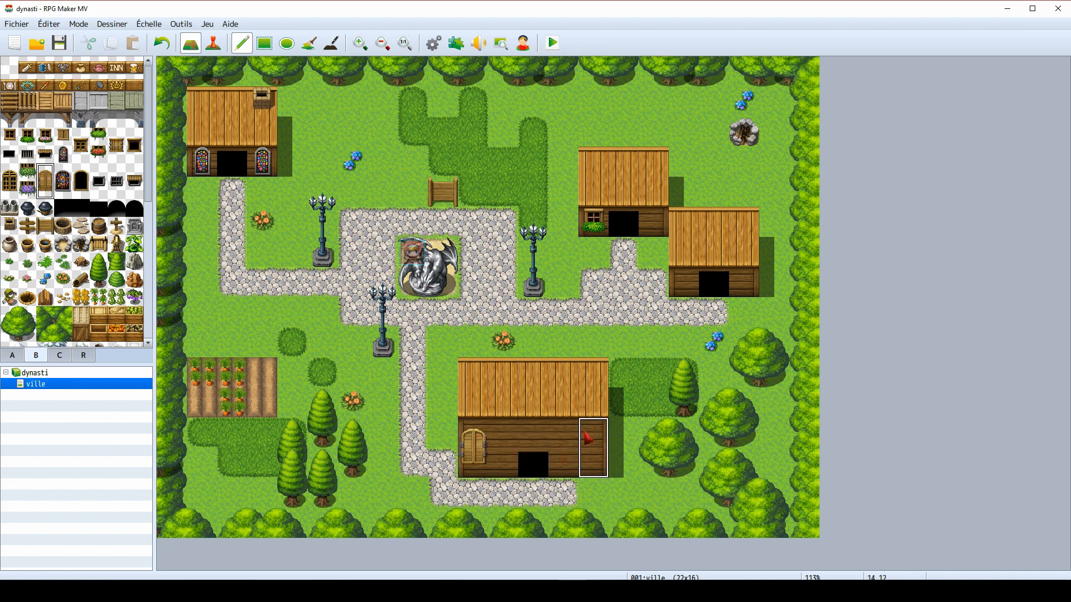
left_click(13, 181)
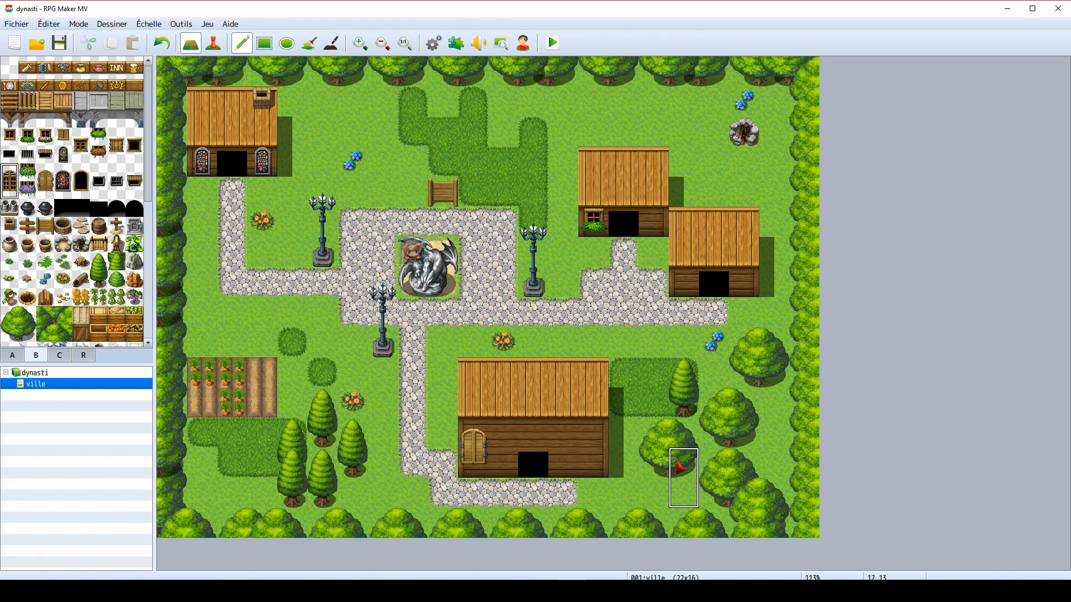
left_click(593, 447)
key("ctrl+z")
left_click(569, 443)
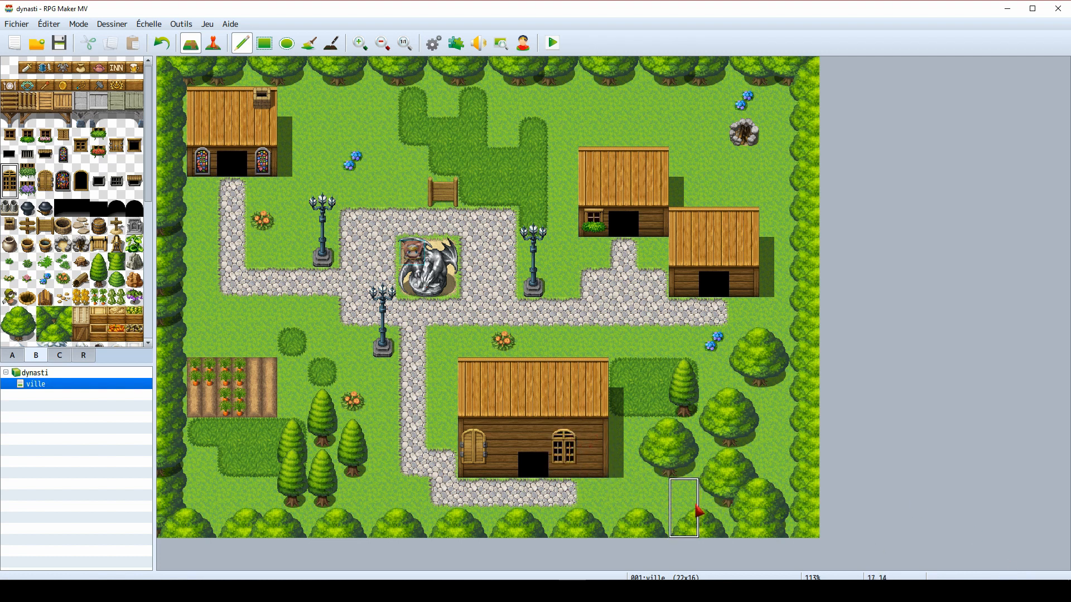
key("ctrl+z")
key("ctrl+z")
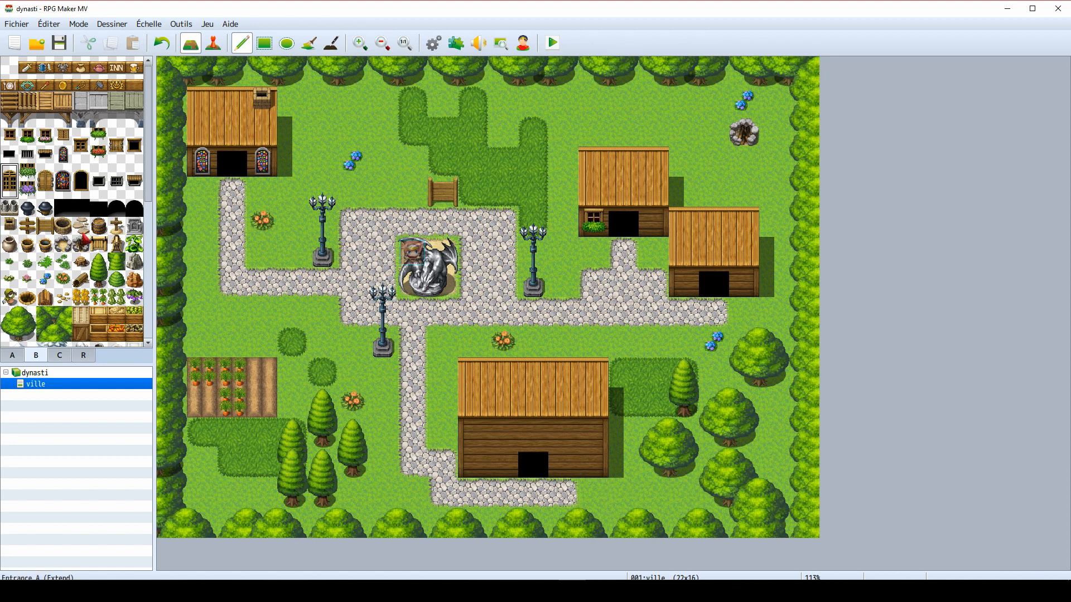
- Try a curly green vine plant on the grass behind the northern of the two eastern houses, and undo it
left_click(135, 244)
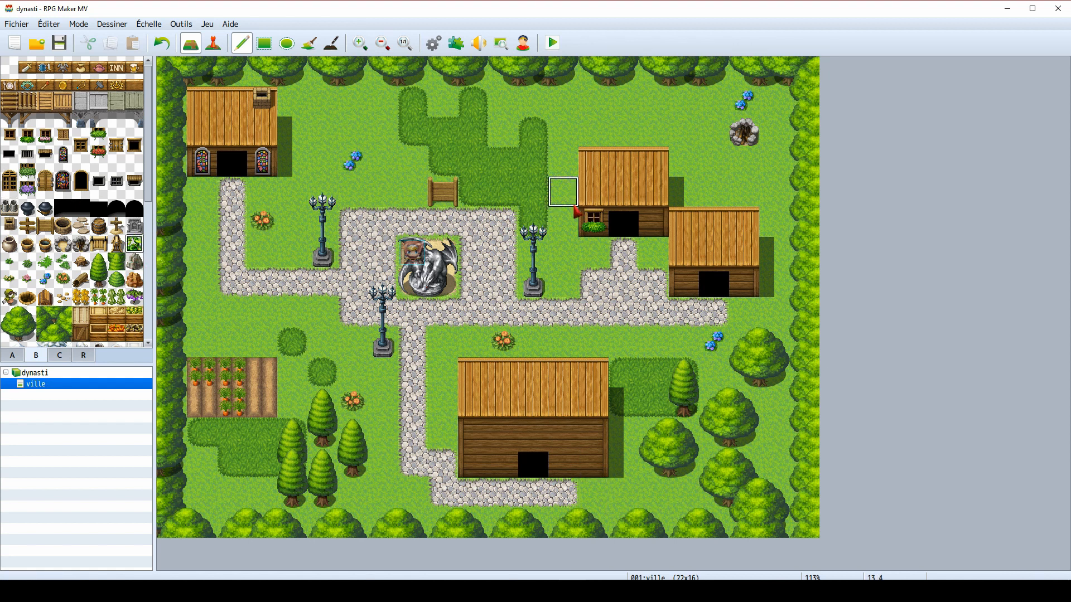
left_click(593, 132)
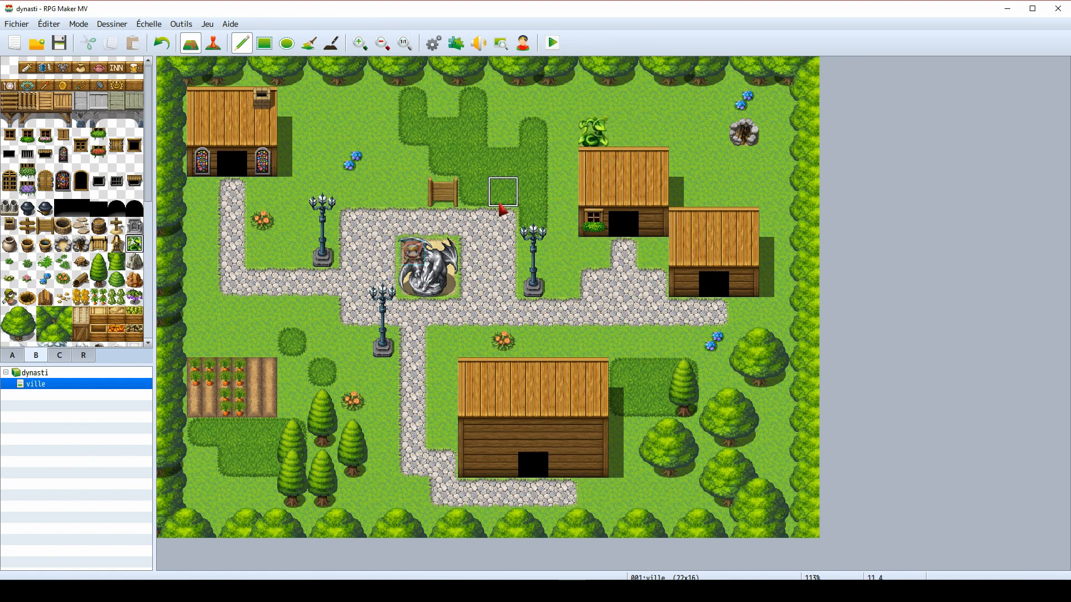
key("ctrl+z")
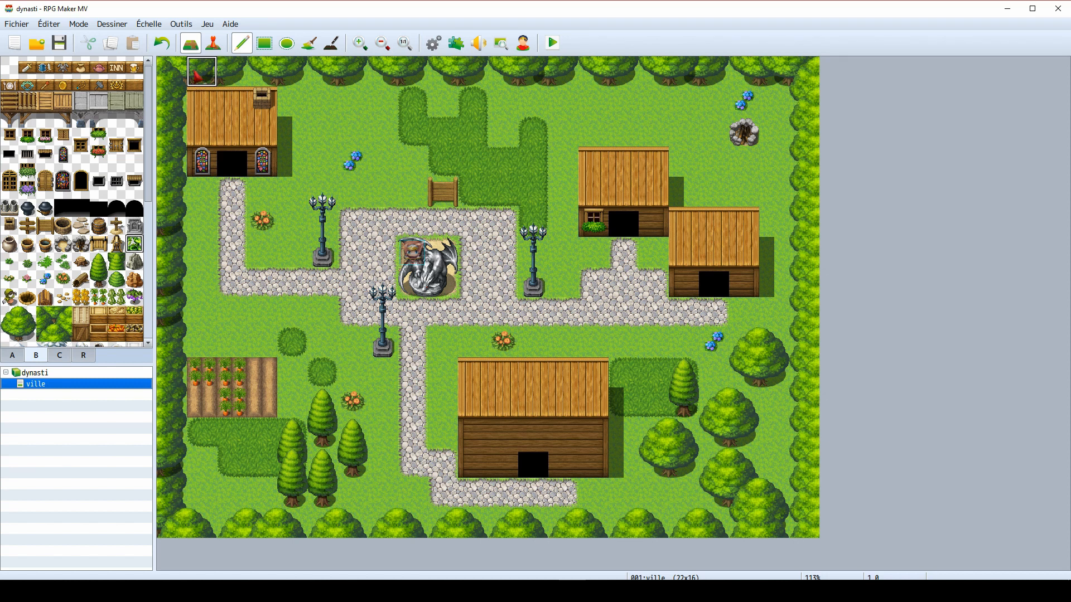
- Create an event on the stone path south of the northwest house, at tile 4,7, and name it bo
left_click(215, 43)
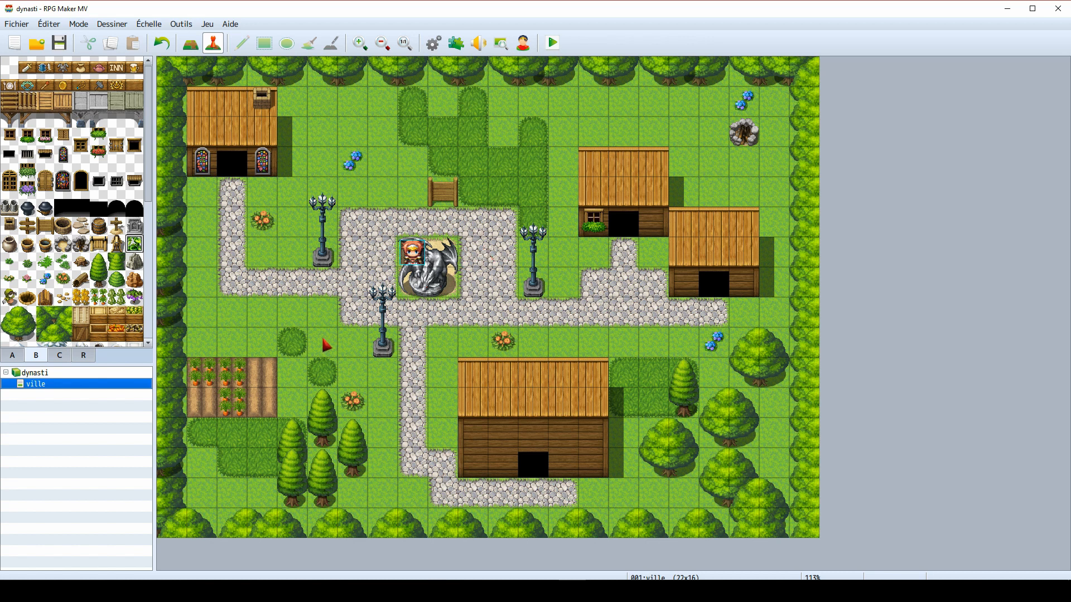
double_click(298, 286)
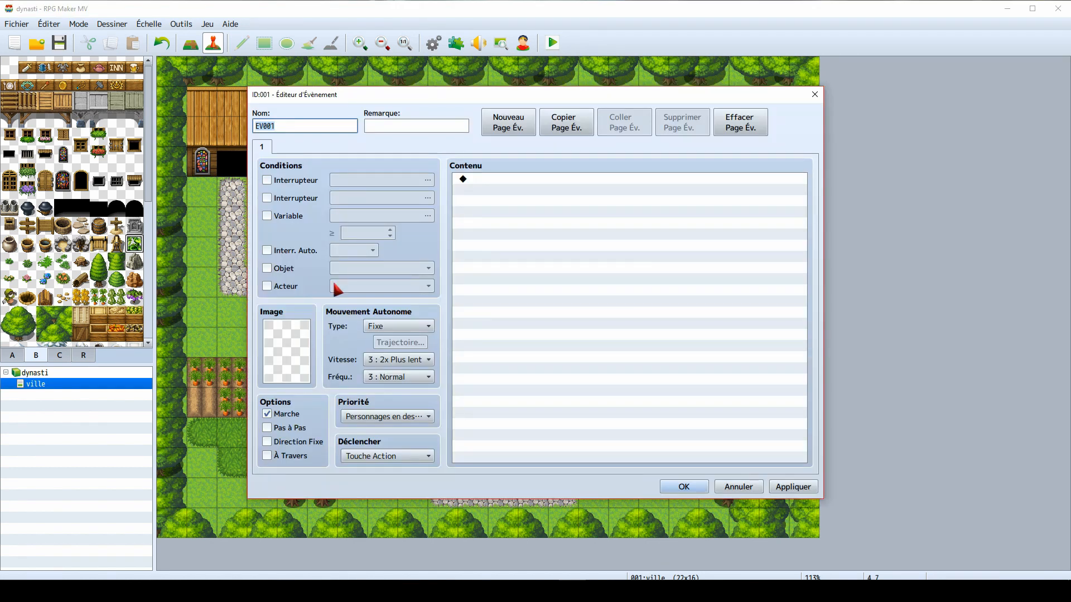
left_click_drag(747, 96, 813, 65)
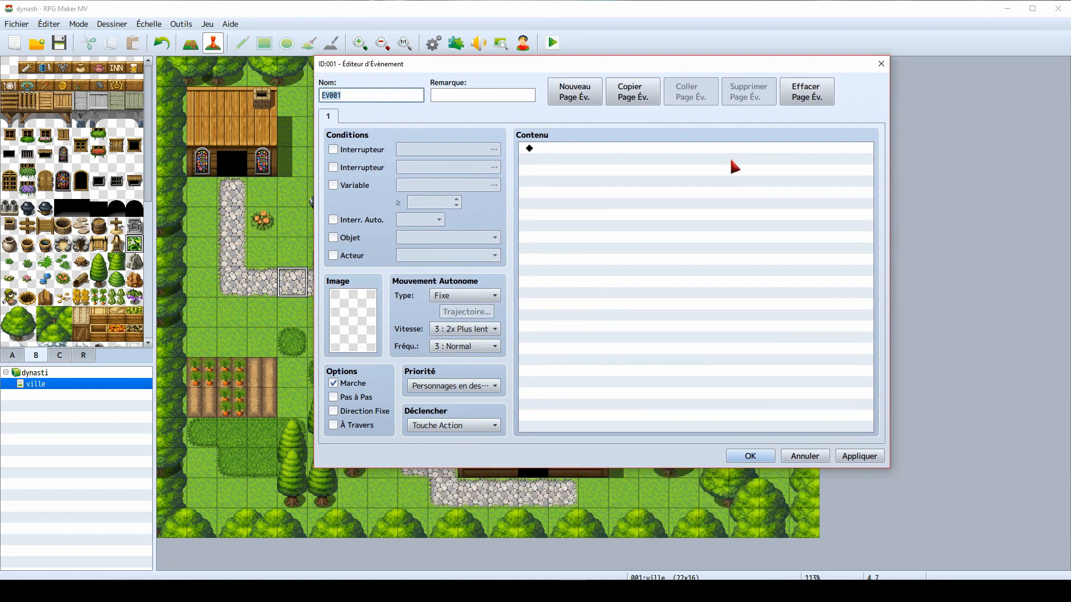
double_click(365, 332)
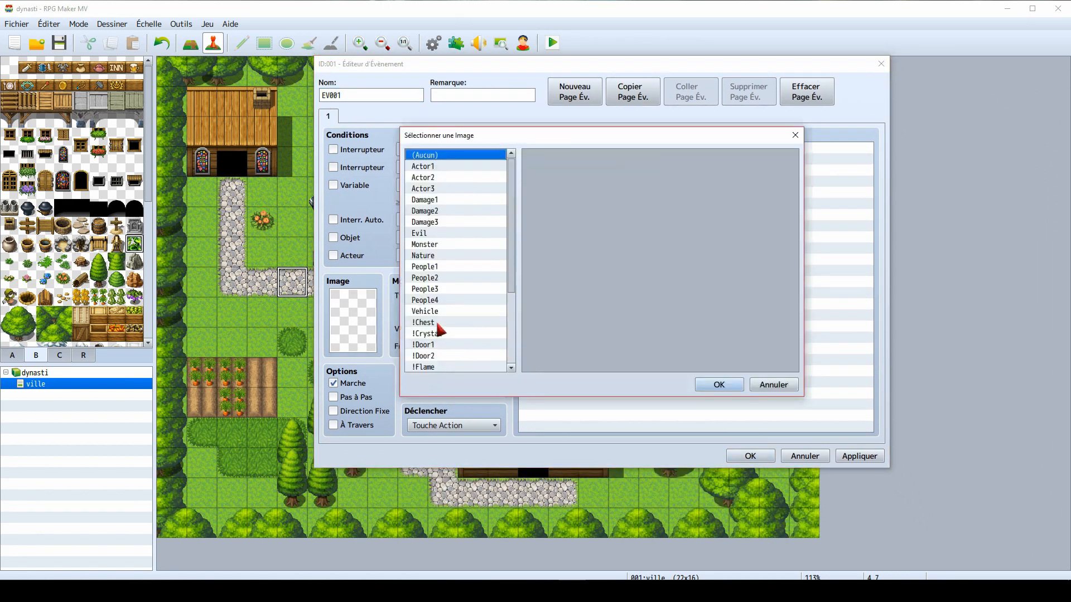
left_click(802, 136)
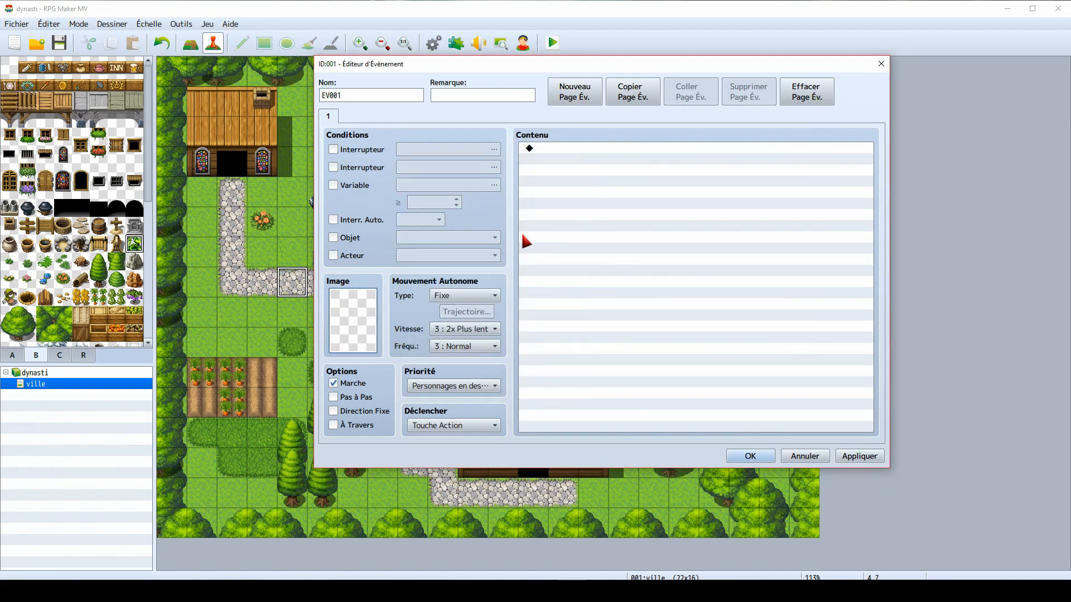
left_click(388, 94)
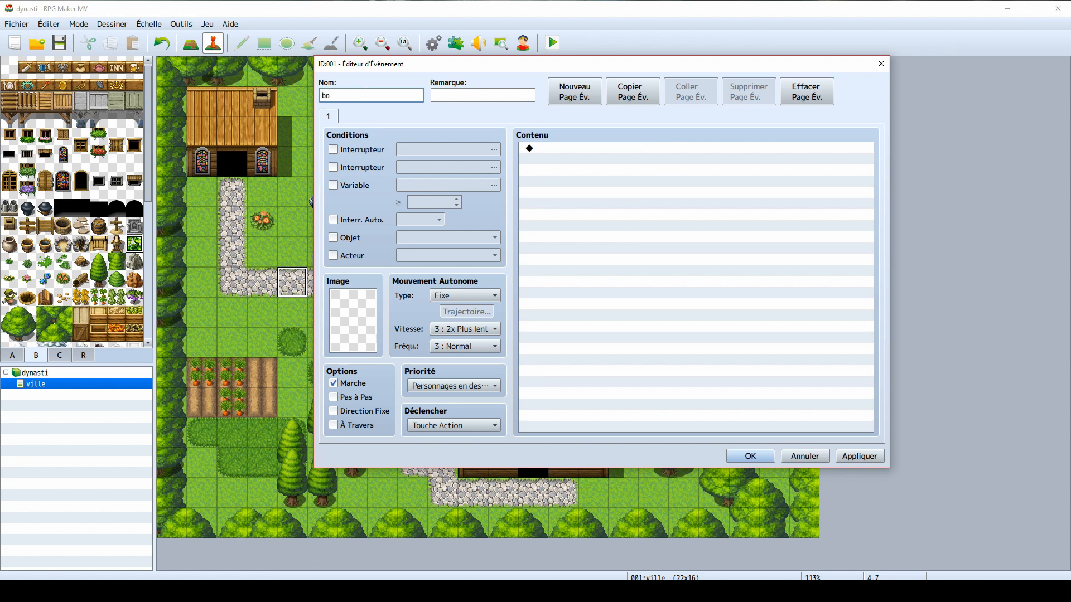
- Compare the chest, people, monster, evil, damage and actor image sets for the bo event's sprite
double_click(358, 319)
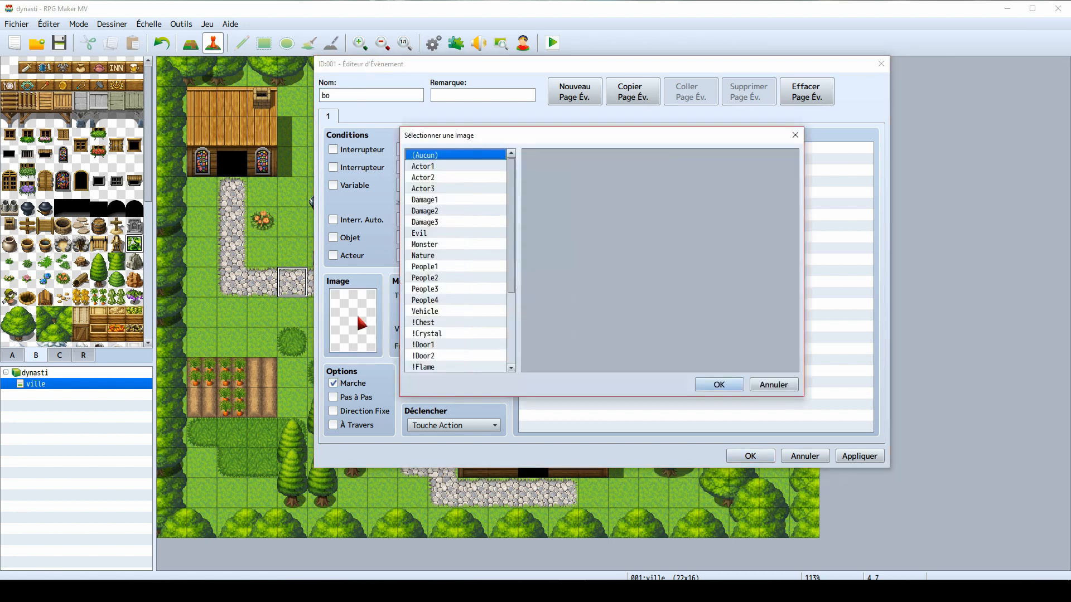
left_click(447, 266)
left_click(445, 278)
left_click(443, 323)
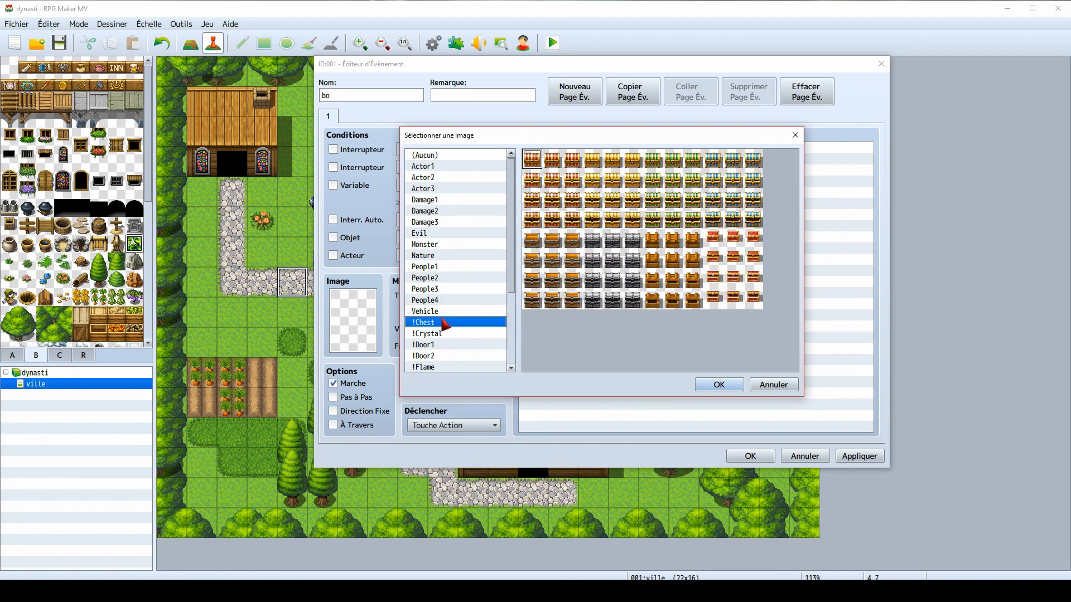
left_click(458, 278)
left_click(474, 268)
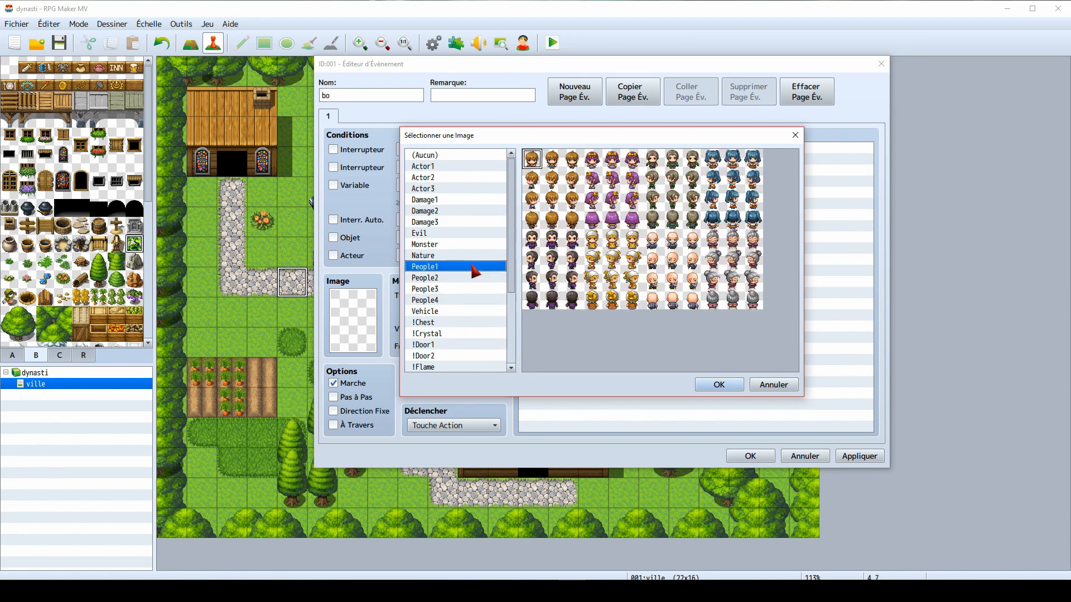
left_click(435, 301)
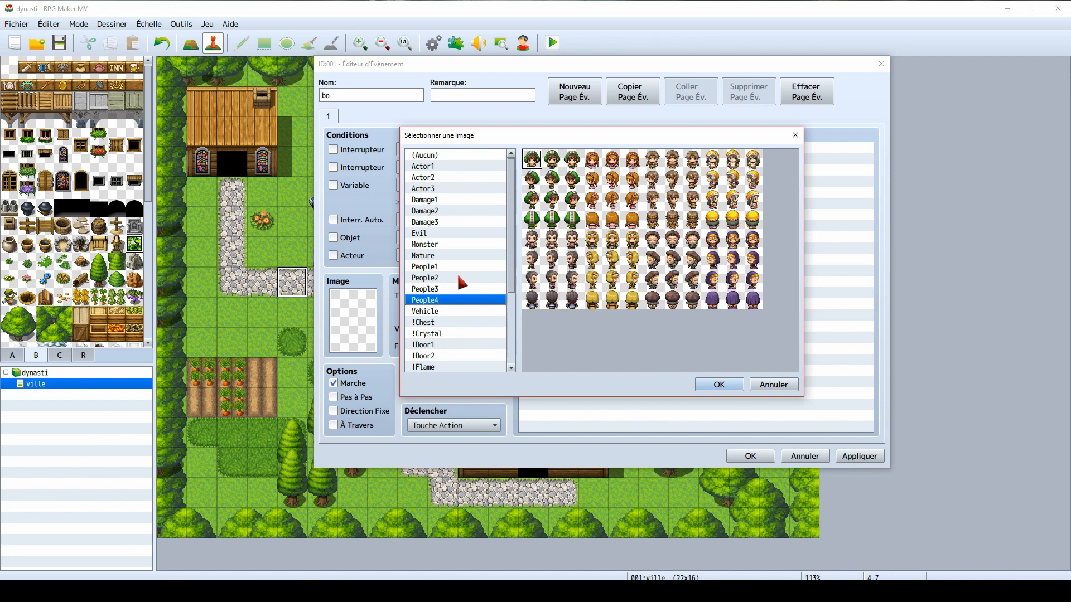
left_click(446, 258)
left_click(442, 246)
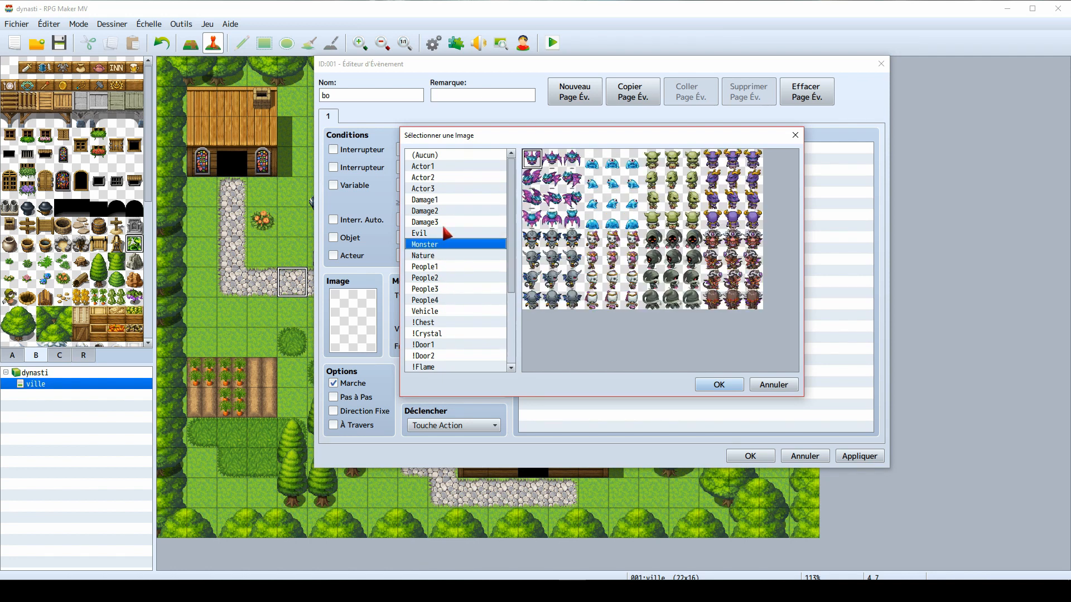
left_click(444, 231)
left_click(441, 202)
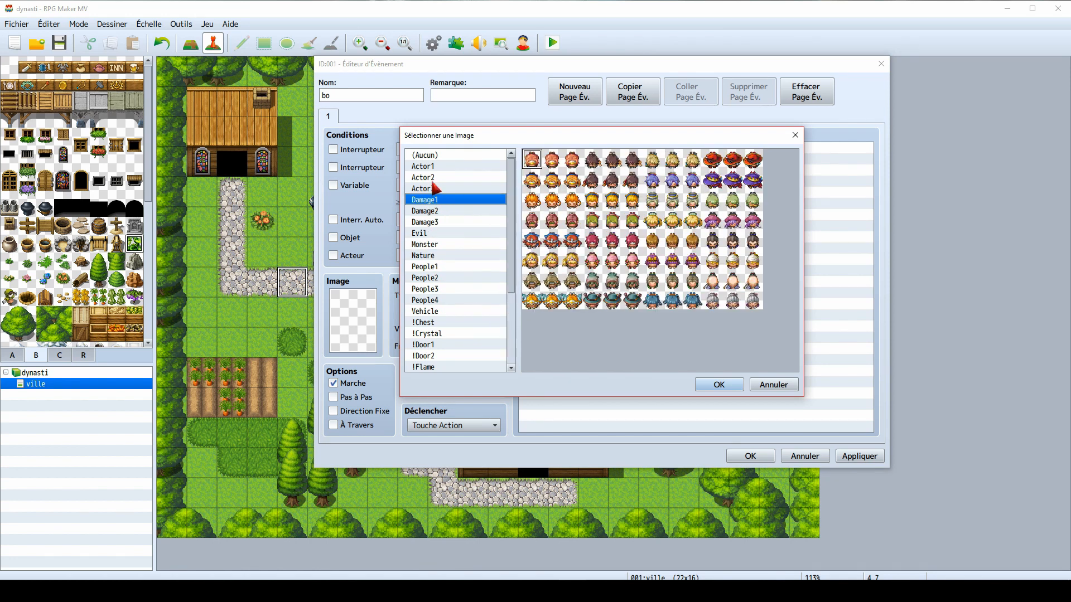
left_click(432, 181)
left_click(432, 188)
left_click(430, 201)
left_click(434, 256)
left_click(435, 266)
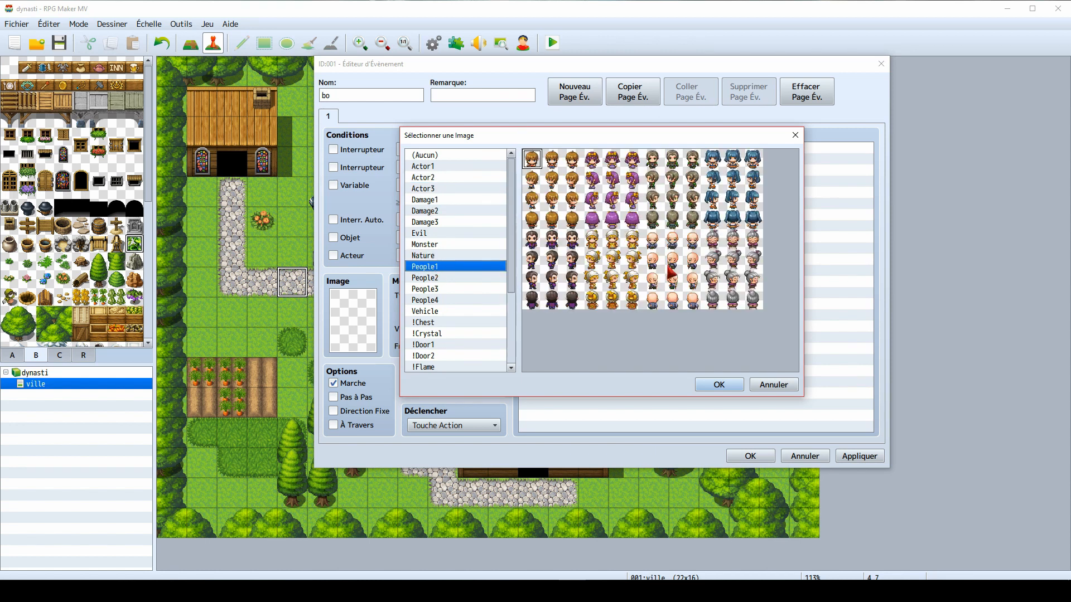
- Give the bo event the grey-haired man's sprite from the People3 image set
left_click(439, 279)
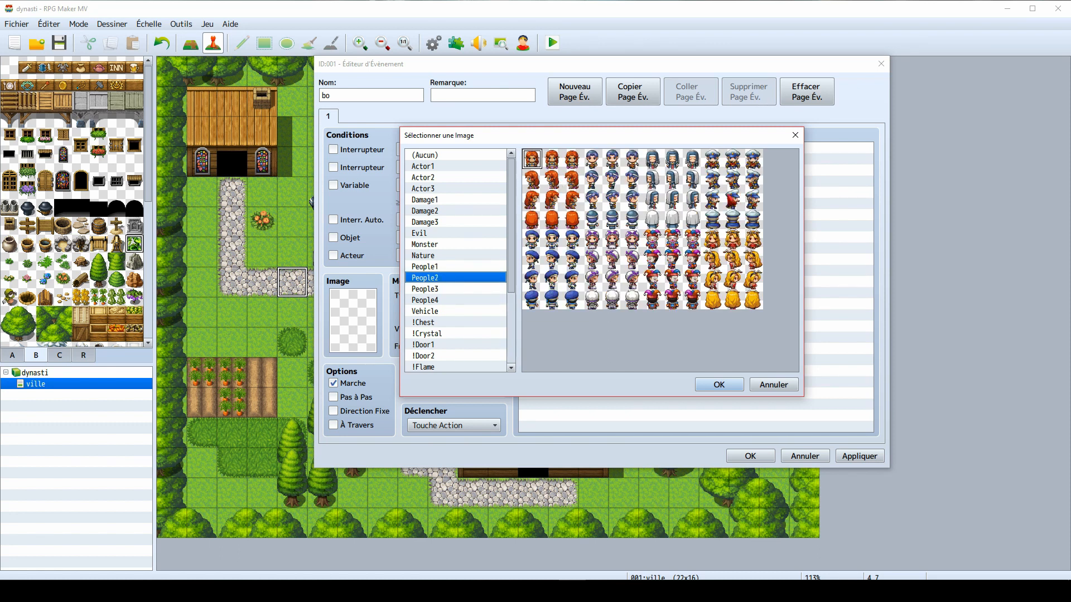
left_click(447, 287)
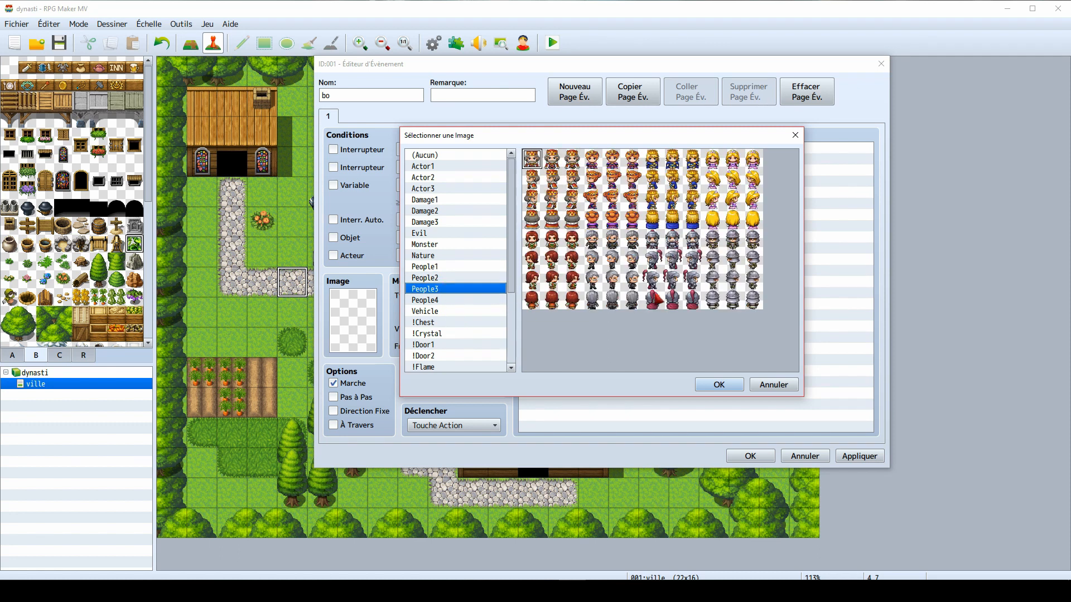
double_click(593, 245)
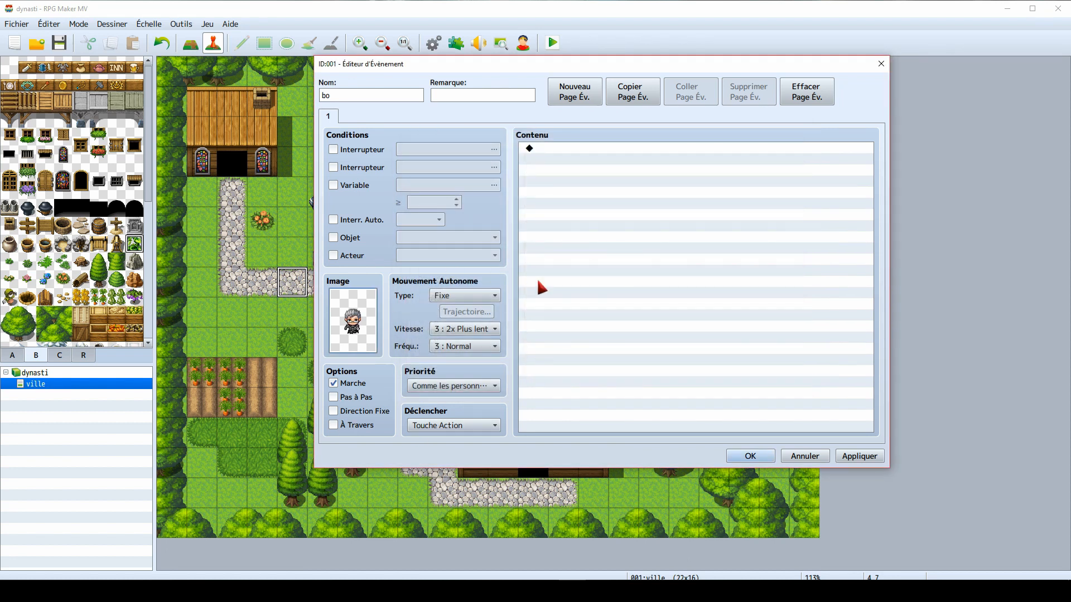
double_click(608, 153)
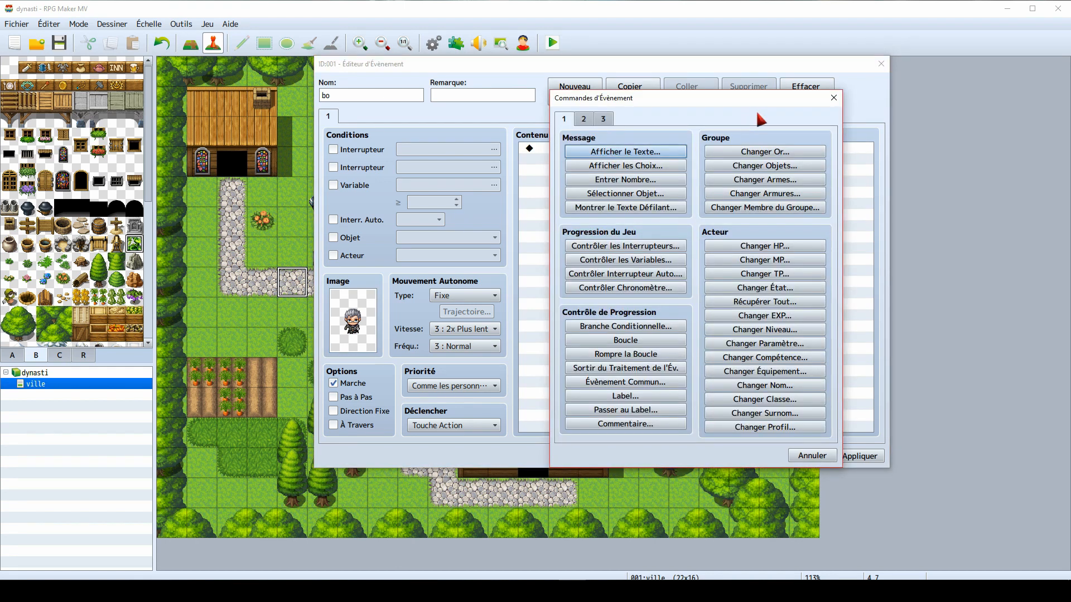
left_click_drag(716, 102, 766, 101)
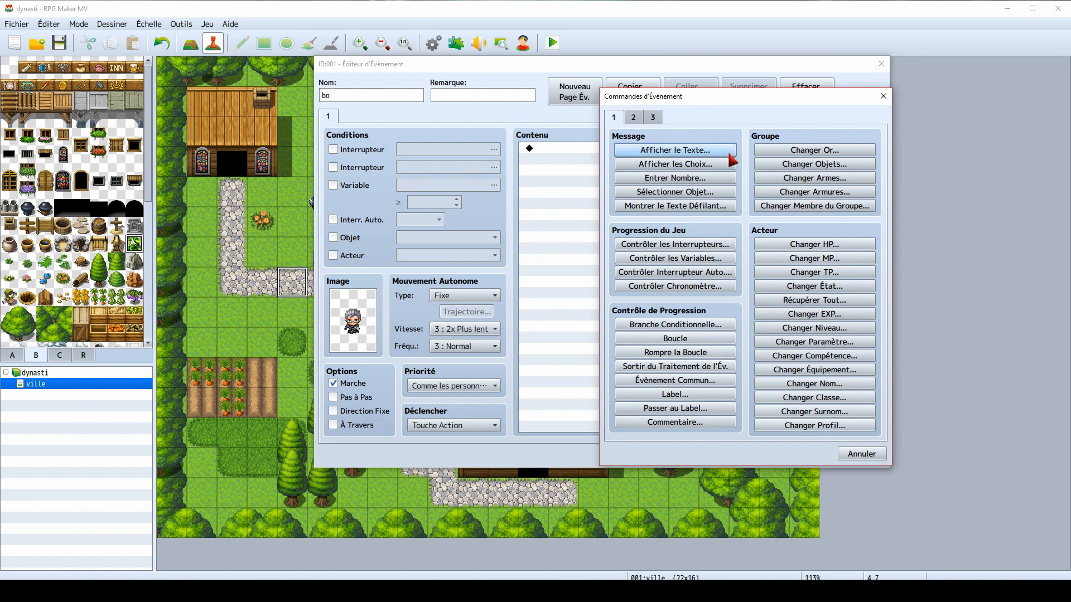
left_click(878, 96)
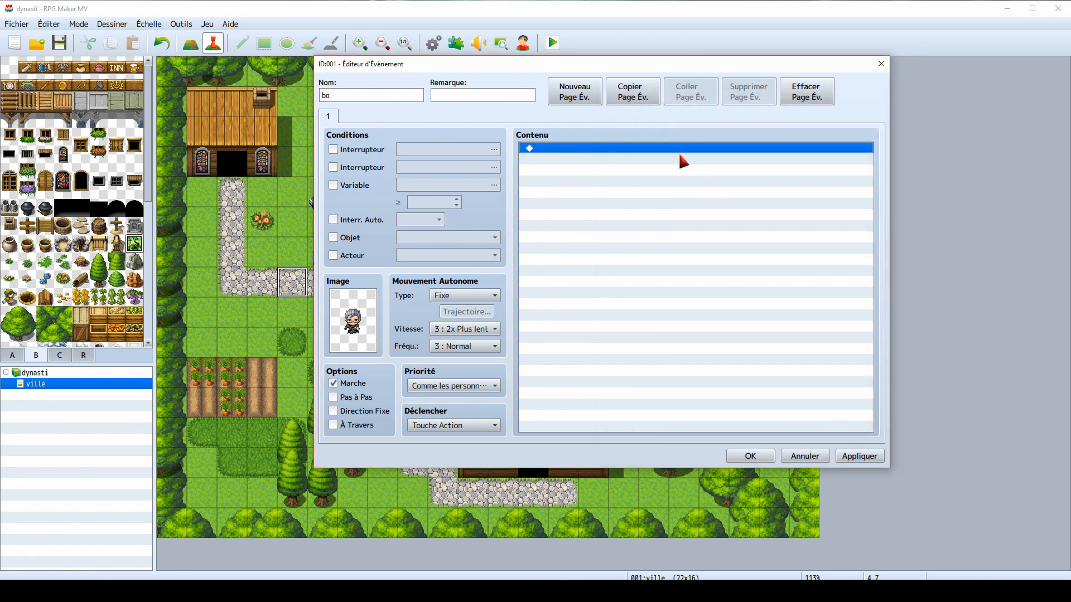
- Start a Show Text command in the bo event's contents
double_click(653, 151)
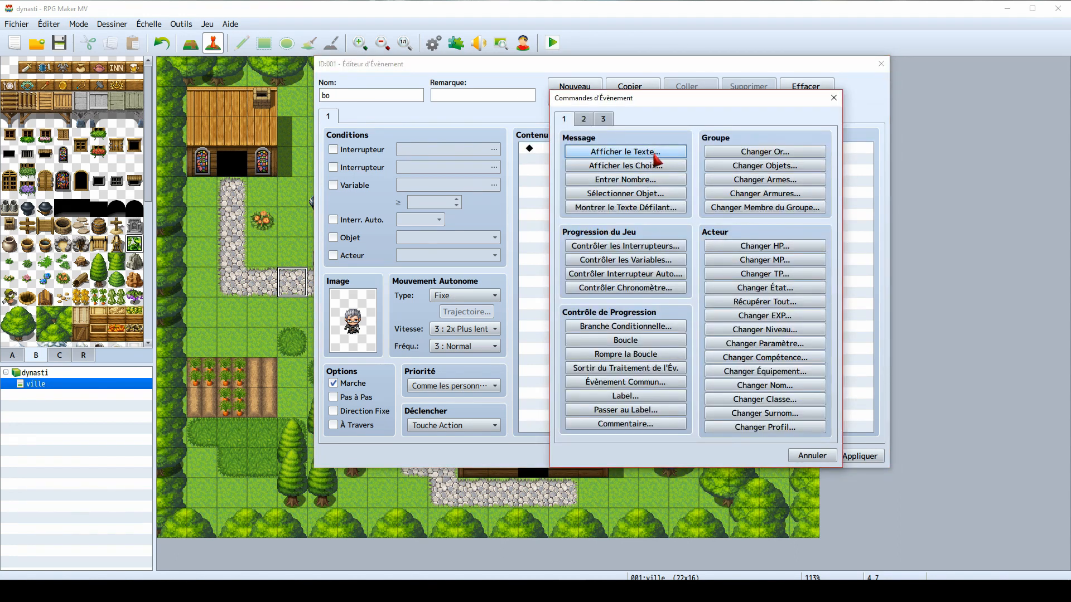
left_click(654, 155)
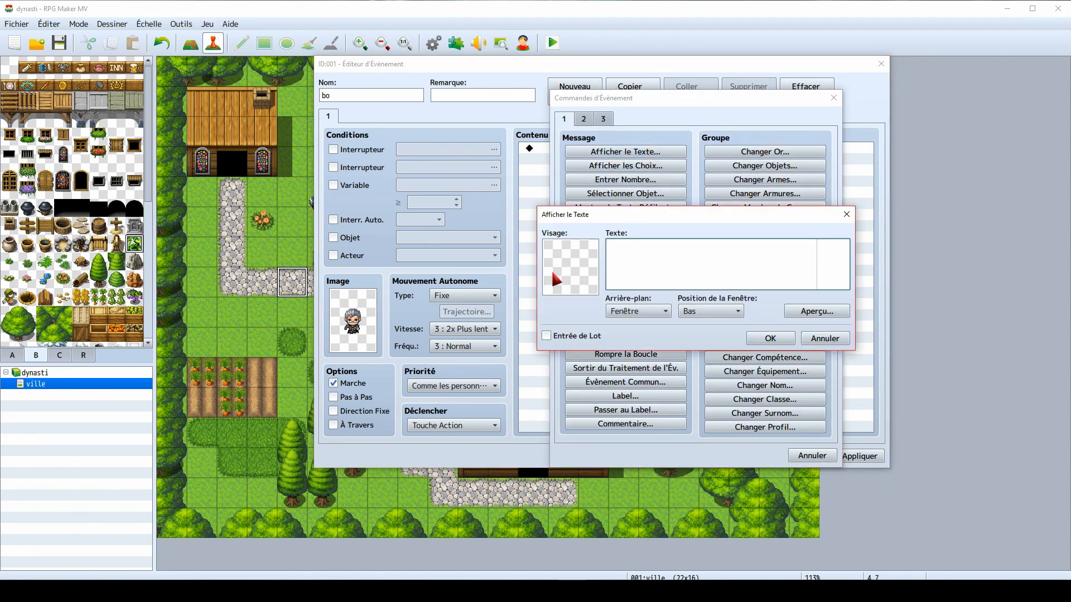
double_click(574, 275)
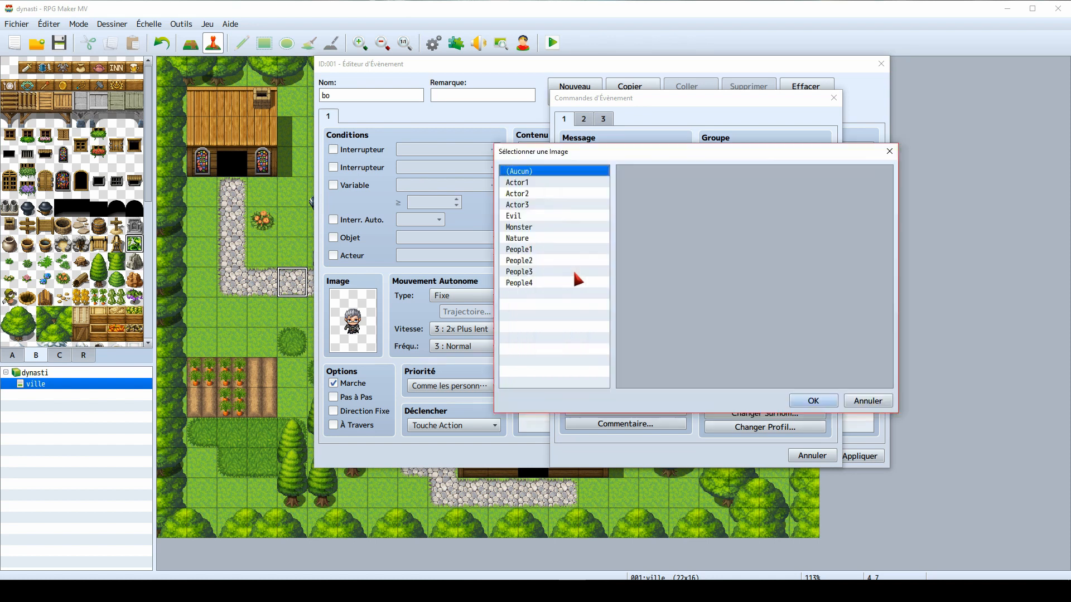
left_click(530, 252)
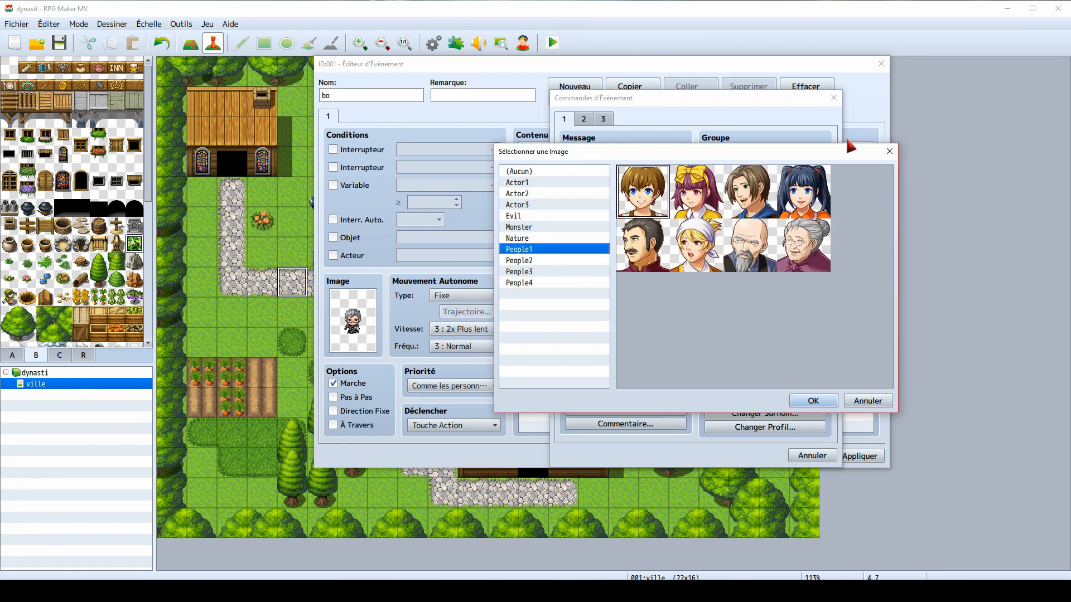
left_click(889, 151)
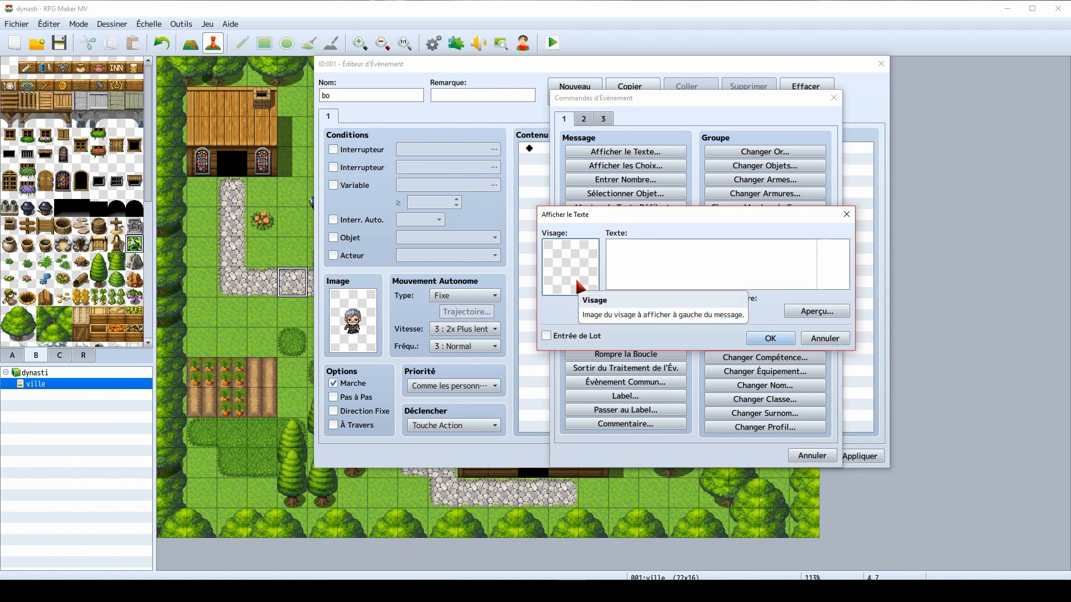
- Give the message the face of the grey-haired man with glasses from the People3 face set
double_click(577, 283)
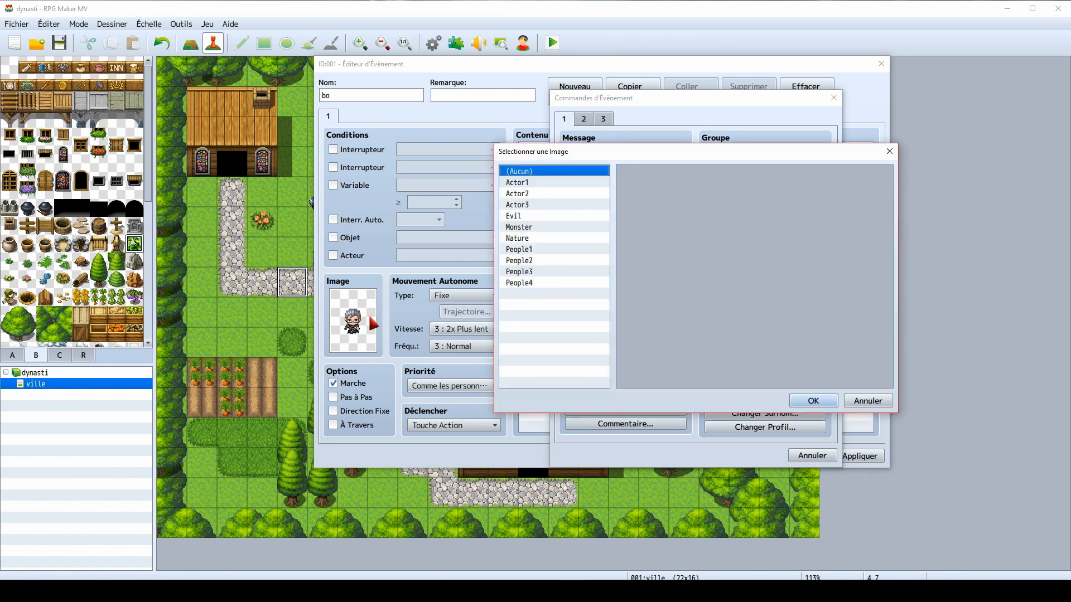
left_click(558, 272)
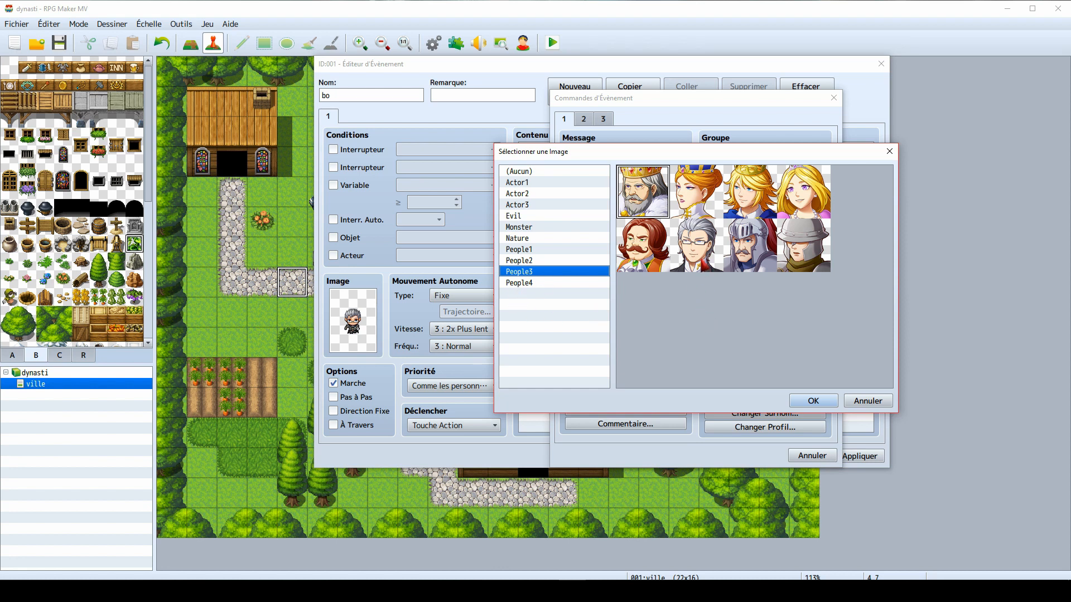
double_click(696, 245)
- Write "bonjour." as the message text and place the text cursor before its first letter
left_click(830, 264)
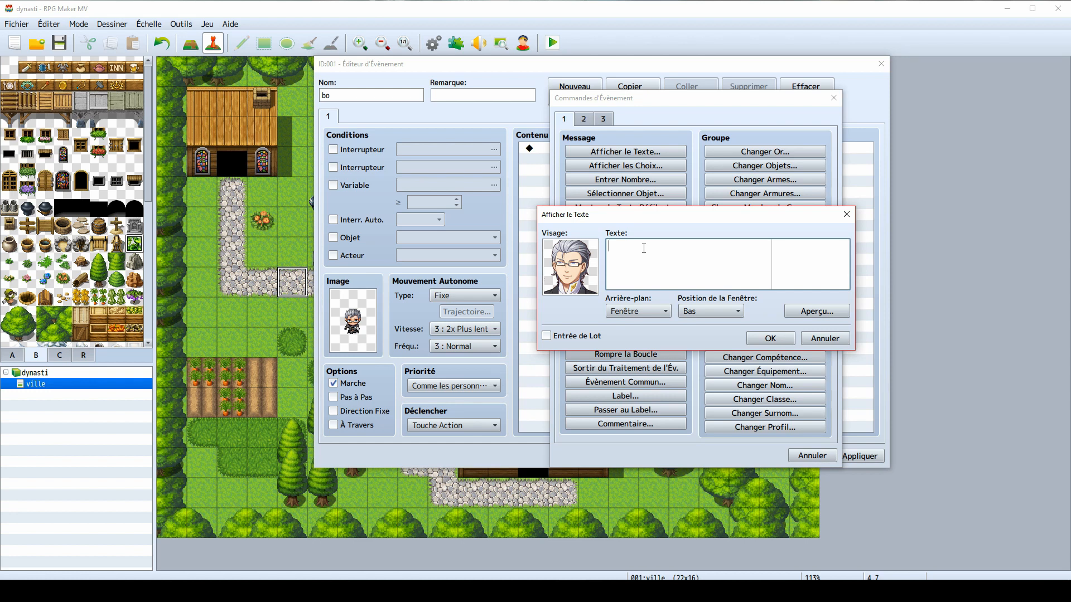
type("bonjour.")
left_click(610, 247)
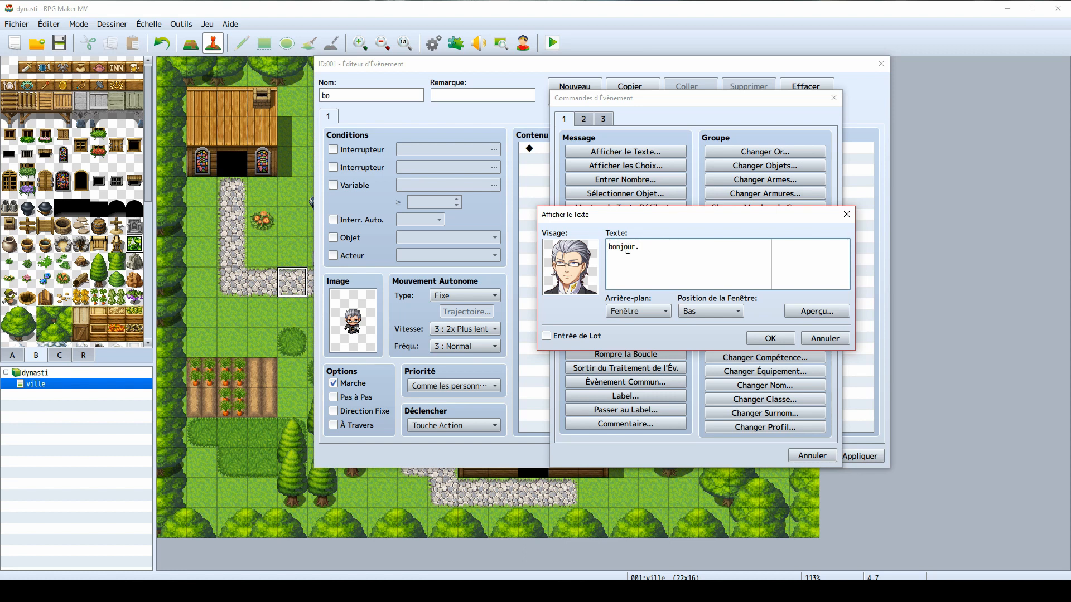